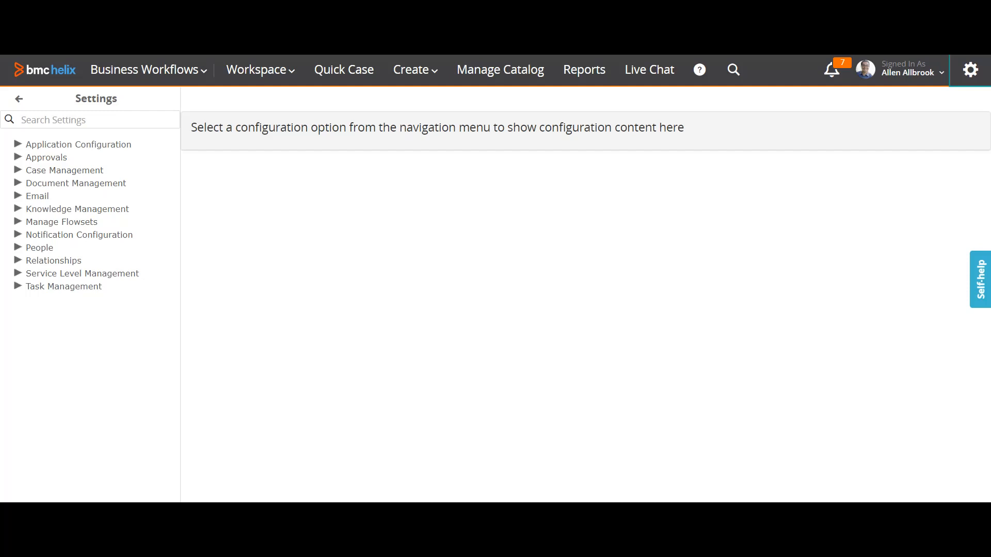
Open the notification configuration settings and examine the template list, then the full list of notification events
left_click(79, 235)
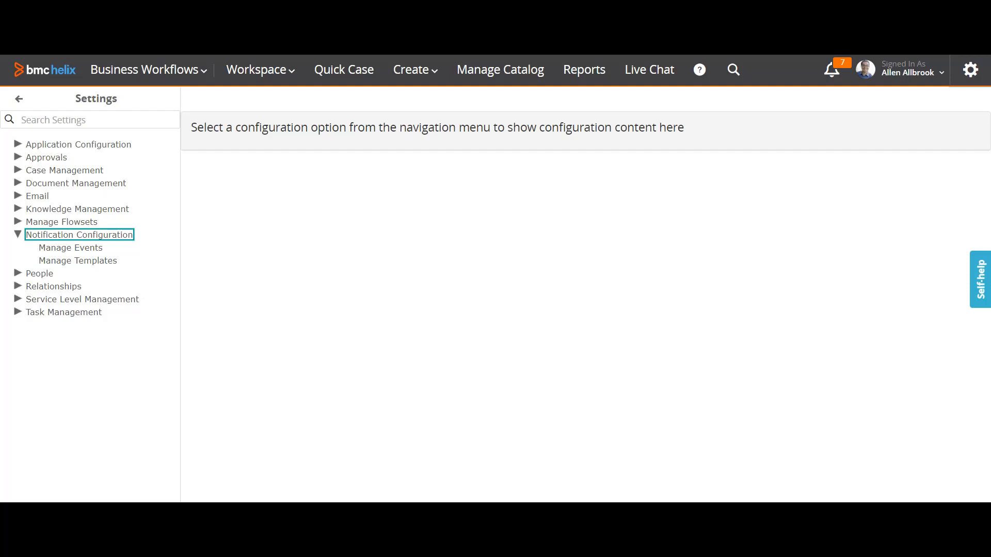
left_click(71, 248)
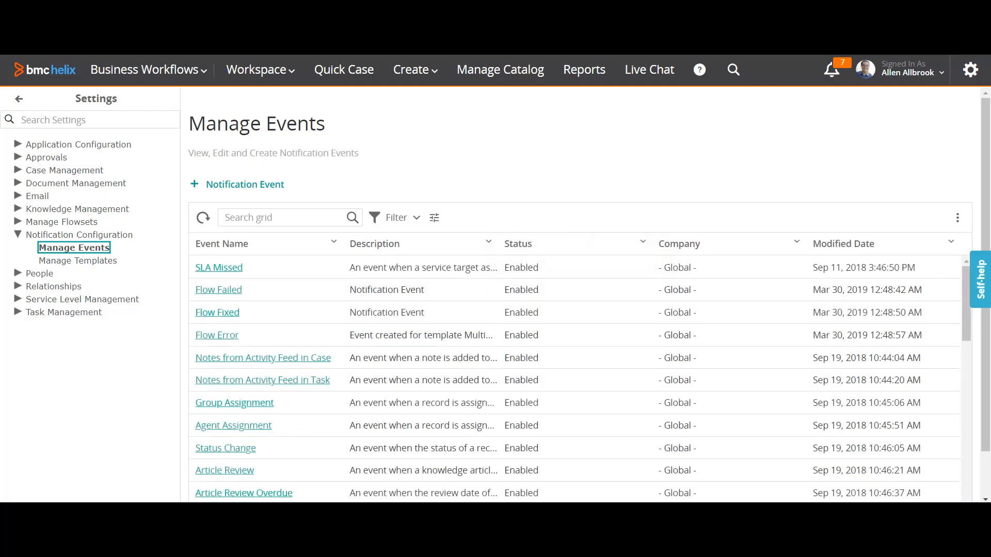
left_click(78, 261)
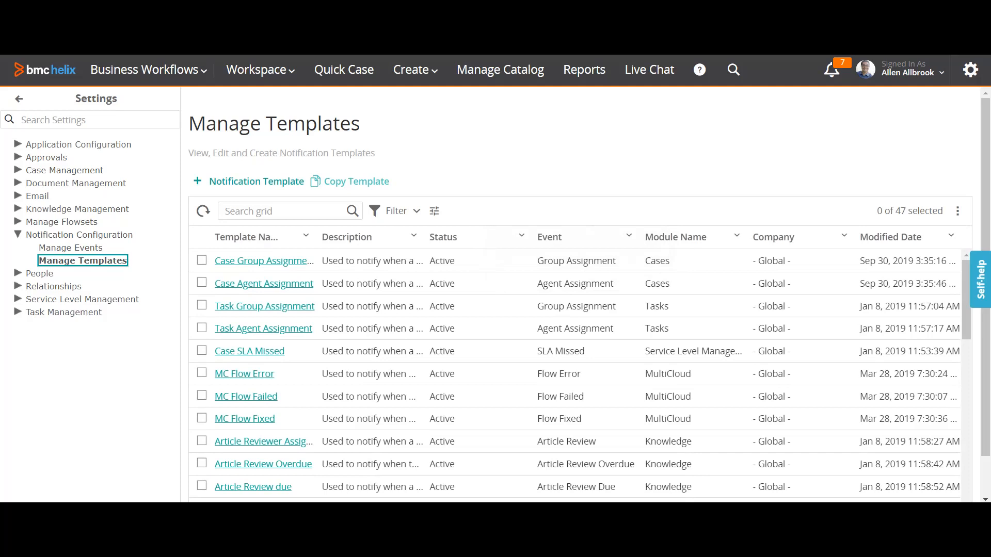
left_click(71, 249)
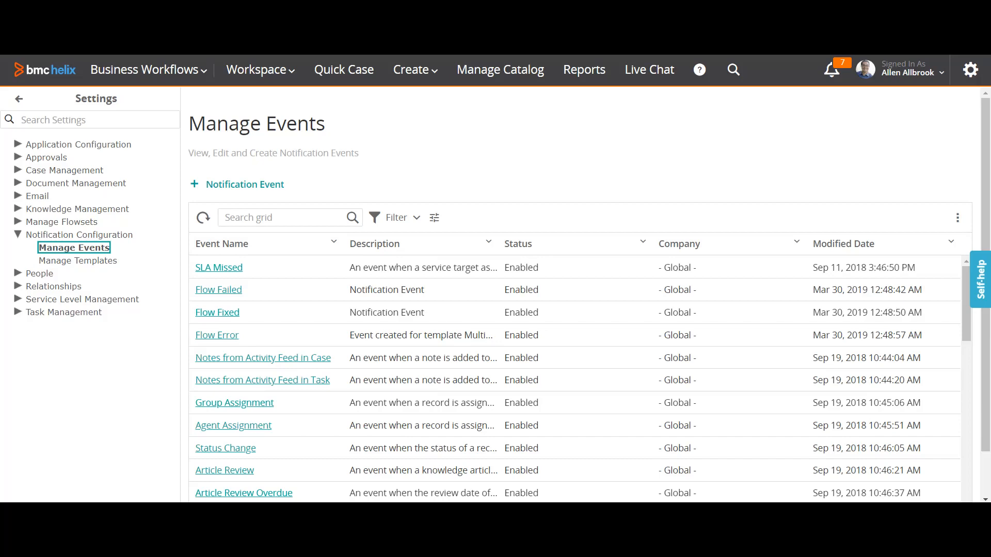
scroll(574, 380, "down", 3)
scroll(574, 379, "up", 3)
scroll(574, 379, "down", 10)
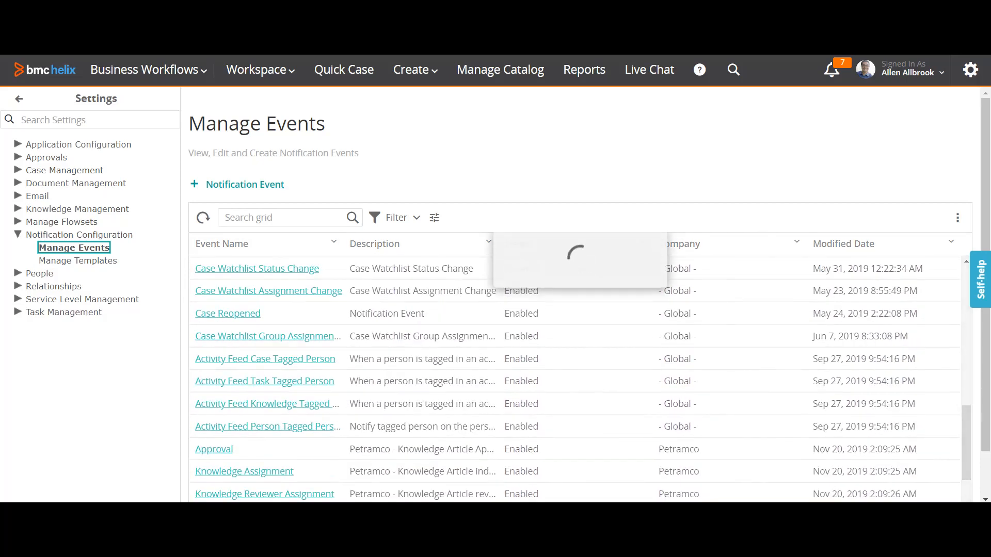
scroll(575, 380, "up", 10)
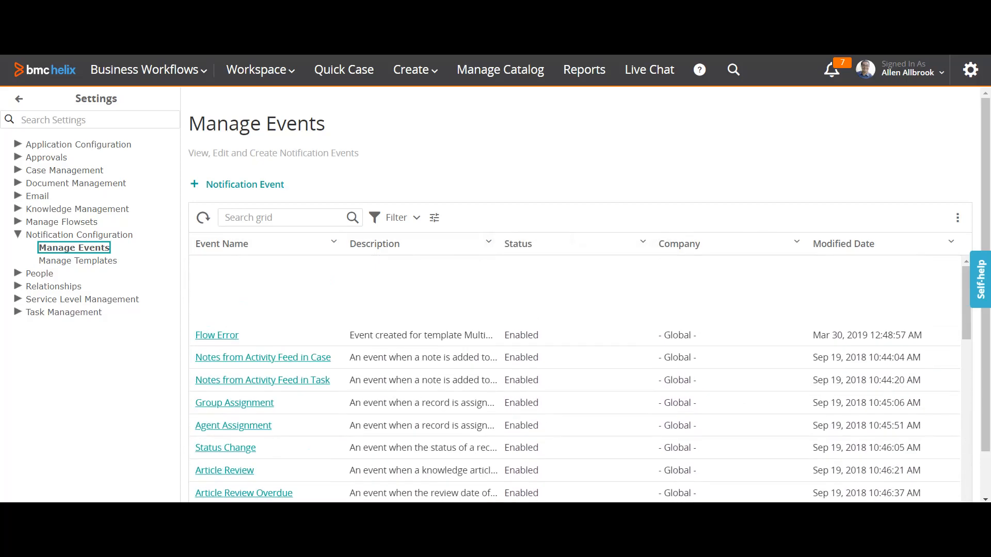
Start a new notification event named PendingNotificationEvent and copy its name
left_click(245, 185)
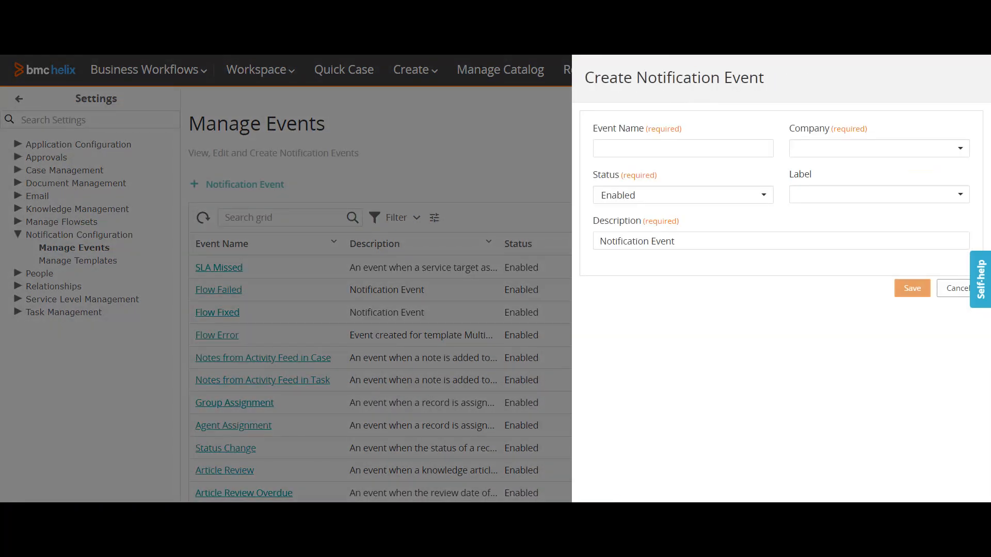
left_click(683, 149)
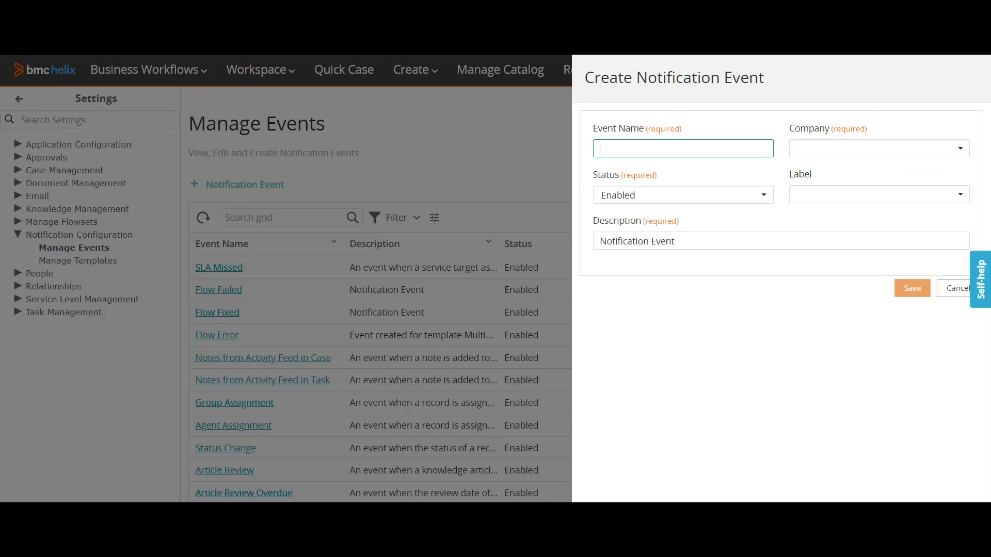
type("P")
key("BackSpace")
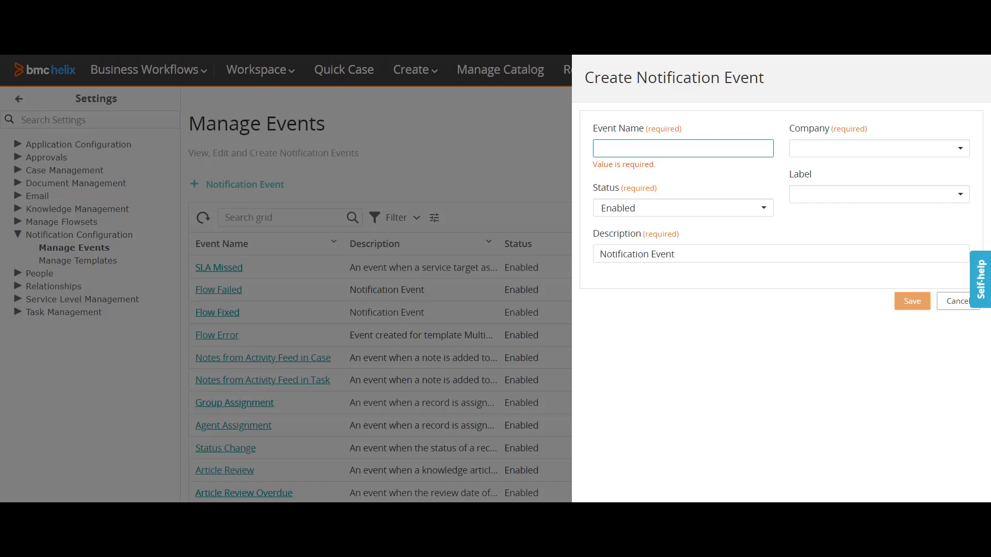
type("PendingNoti")
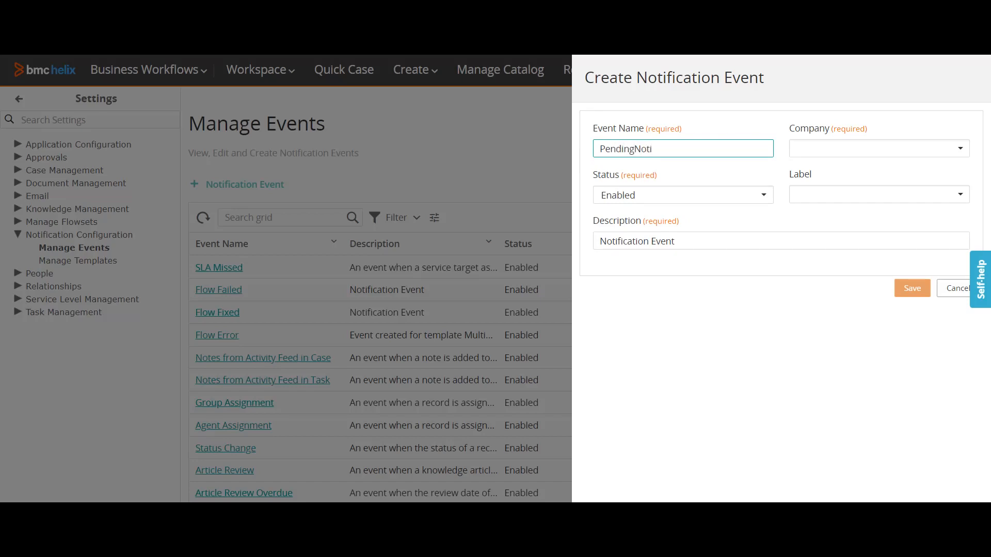
type("fication")
key("ctrl+a")
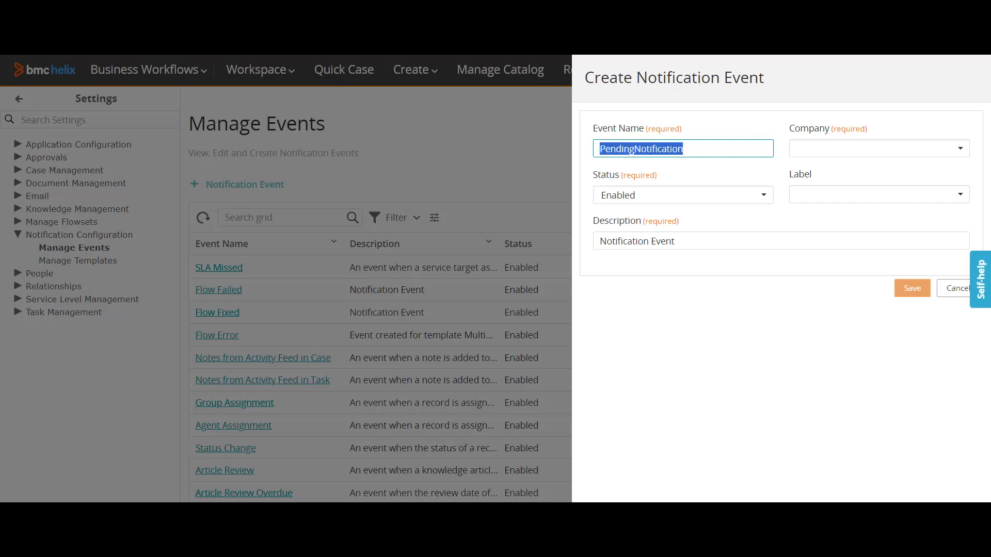
key("Right")
type("Event")
key("ctrl+a")
key("ctrl+c")
Set the new event's company to - Global - and its status to Enabled
left_click(878, 149)
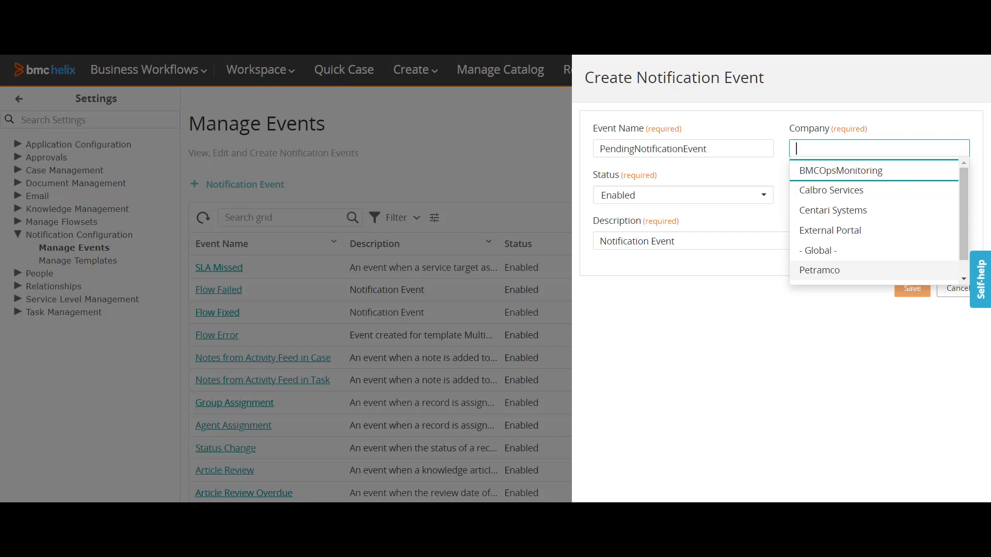
left_click(820, 250)
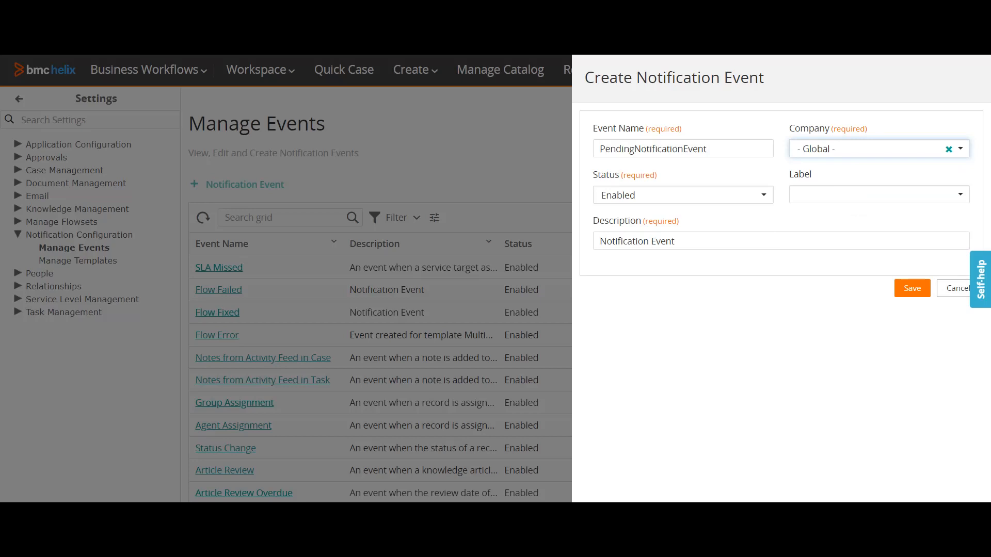
left_click(683, 195)
key("Down")
key("Return")
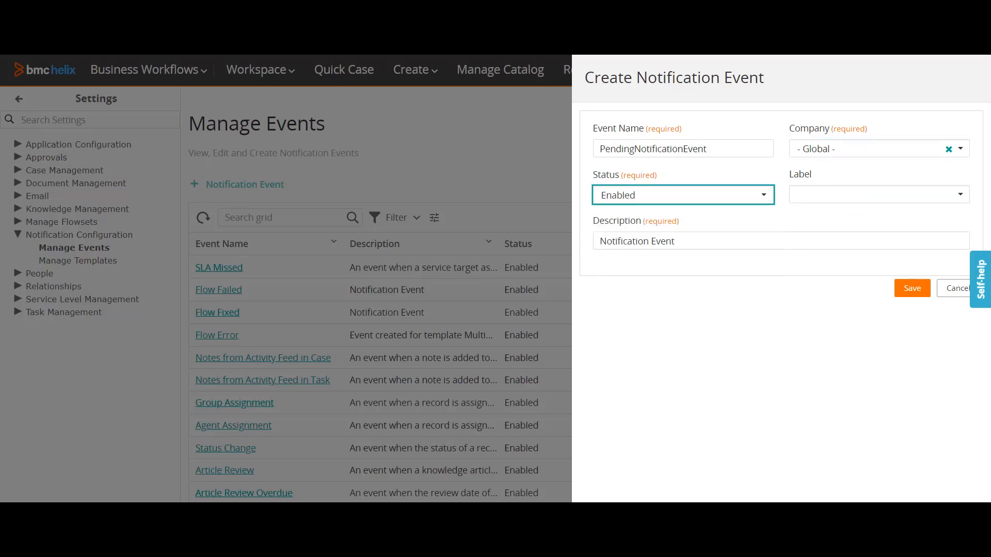
Replace the event's description with the copied name PendingNotificationEvent and save the event
key("Tab")
key("ctrl+a")
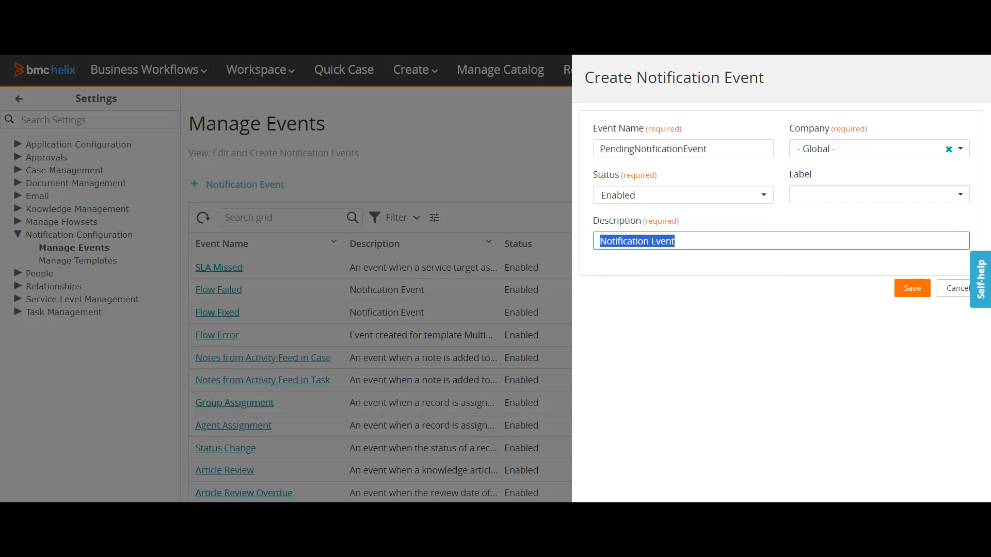
key("ctrl+v")
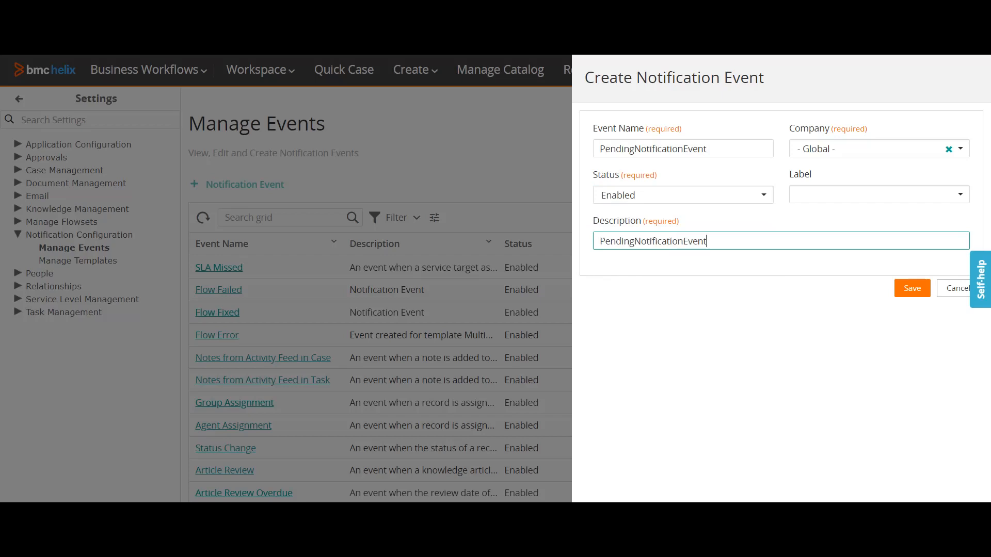
left_click(912, 288)
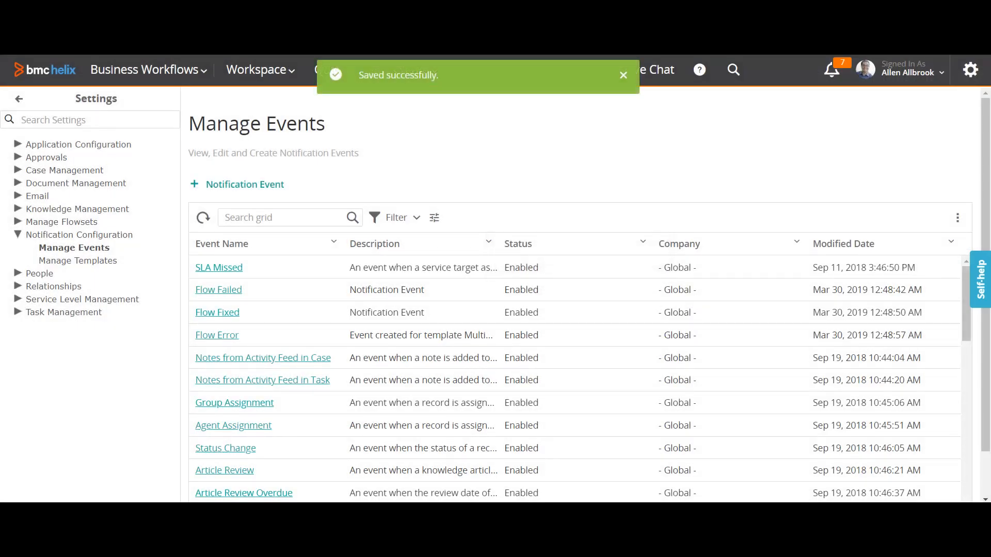
Search the events for "Pend", open PendingNotificationEvent to review its details, and close it without changes
left_click(225, 217)
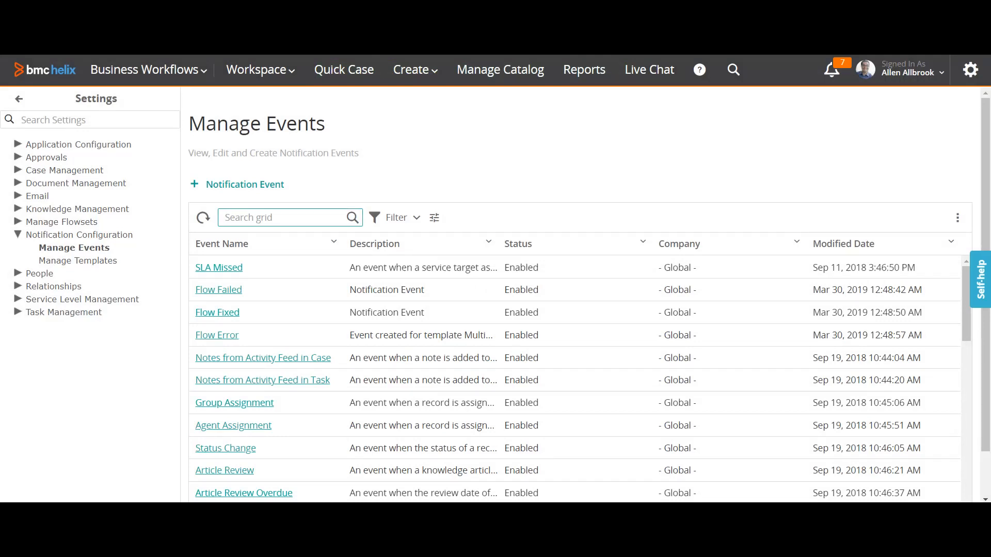
type("Pend")
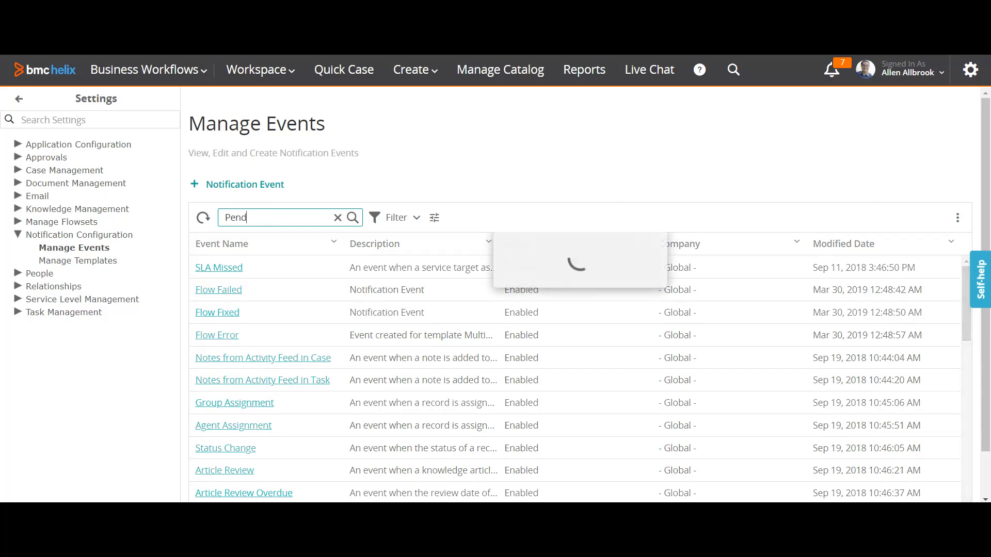
left_click(248, 312)
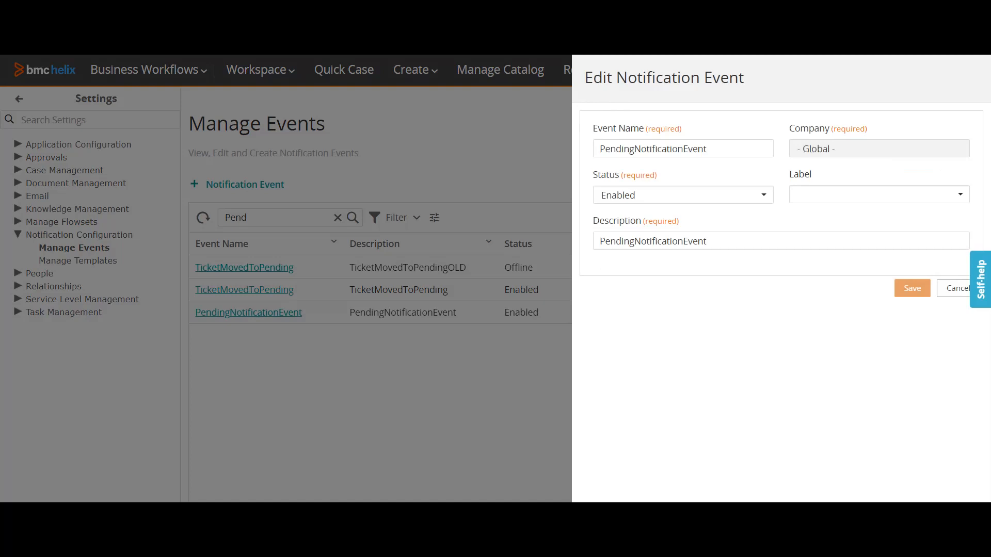
left_click(958, 288)
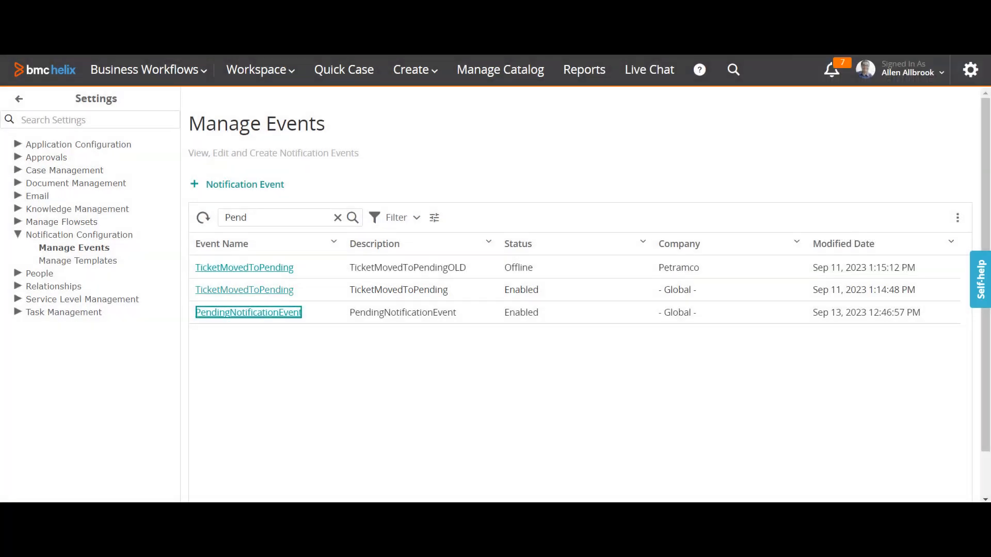
Open the list of notification templates and widen its Template Name column
left_click(78, 261)
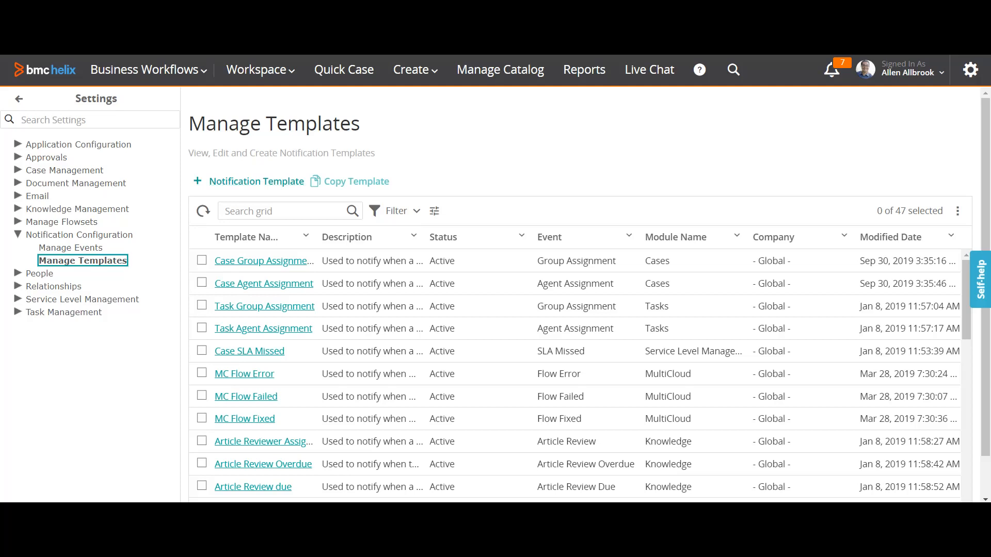
scroll(574, 375, "down", 3)
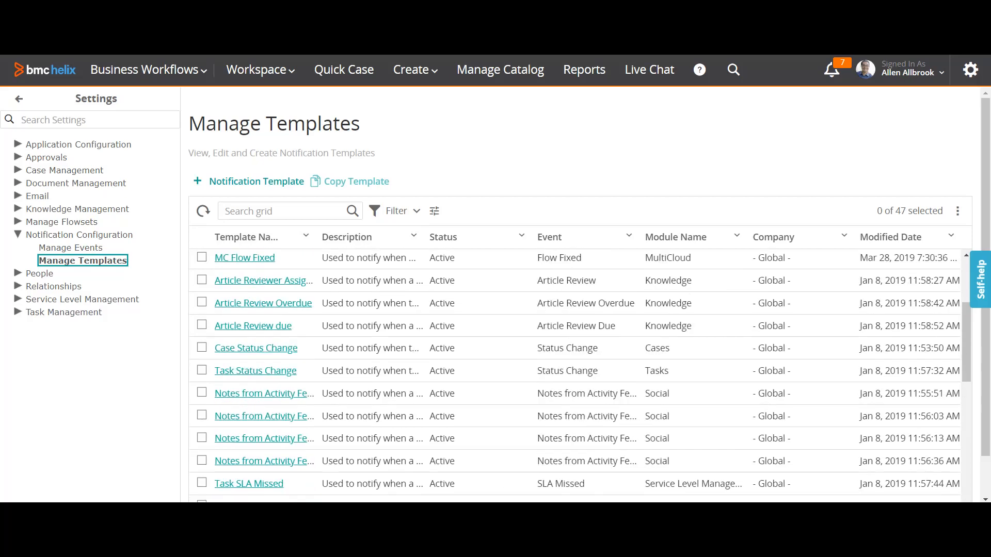
scroll(574, 376, "up", 3)
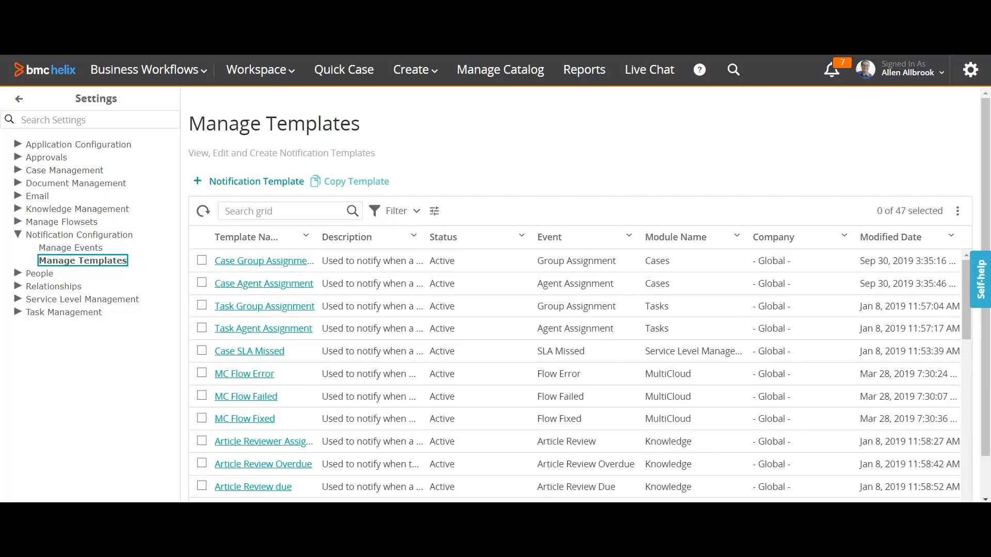
left_click_drag(316, 238, 401, 238)
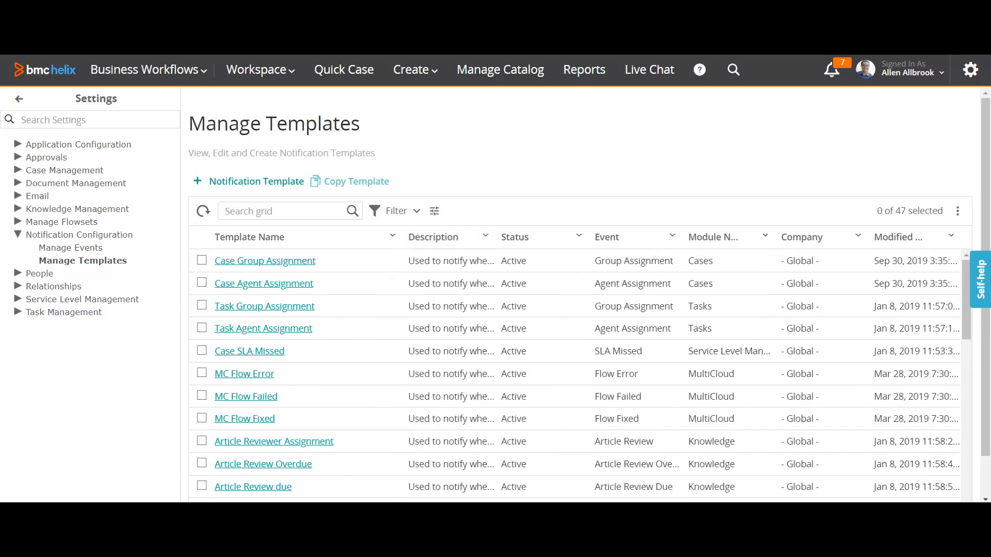
Review the recipients and alert message of the Case Agent Assignment template, and close it without changes
left_click(264, 284)
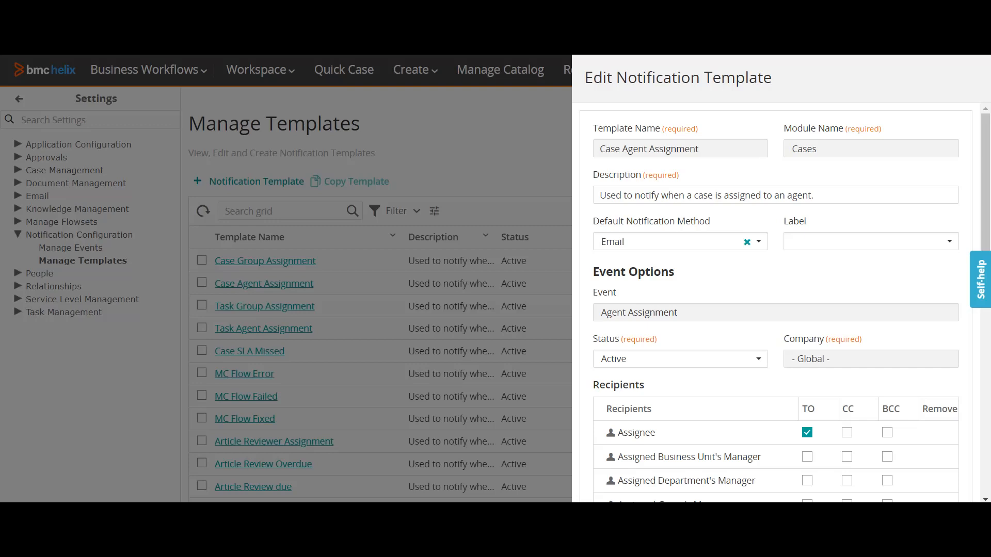
scroll(774, 305, "down", 4)
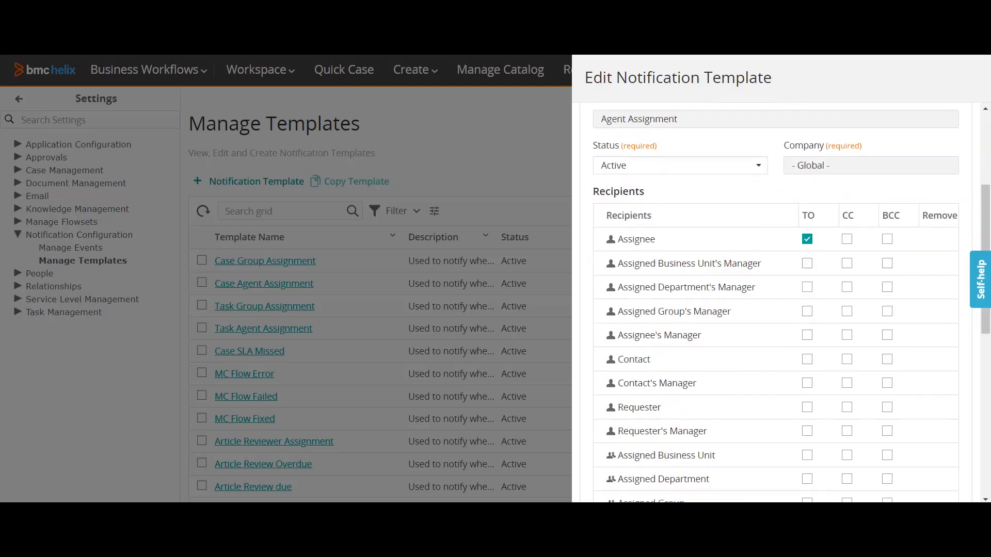
scroll(774, 305, "down", 9)
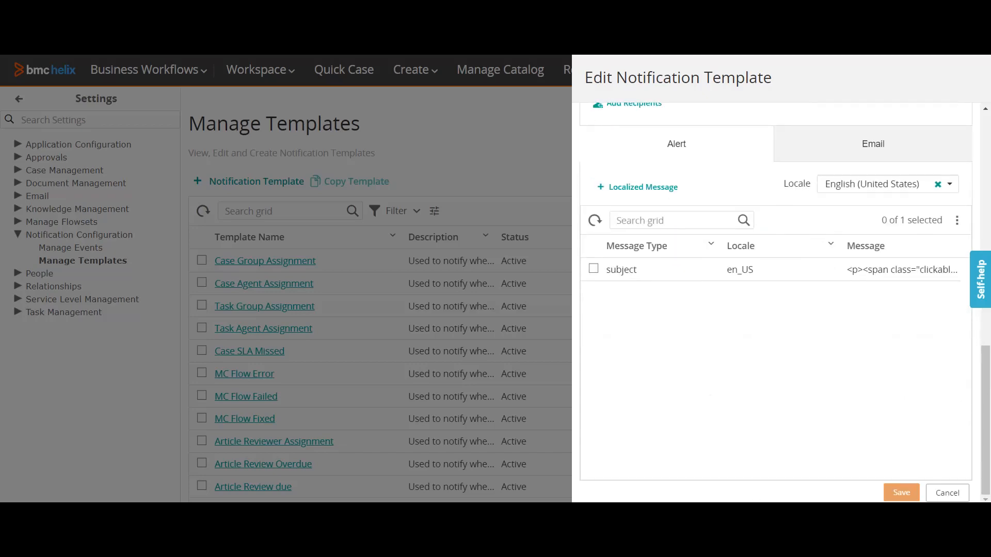
left_click(947, 493)
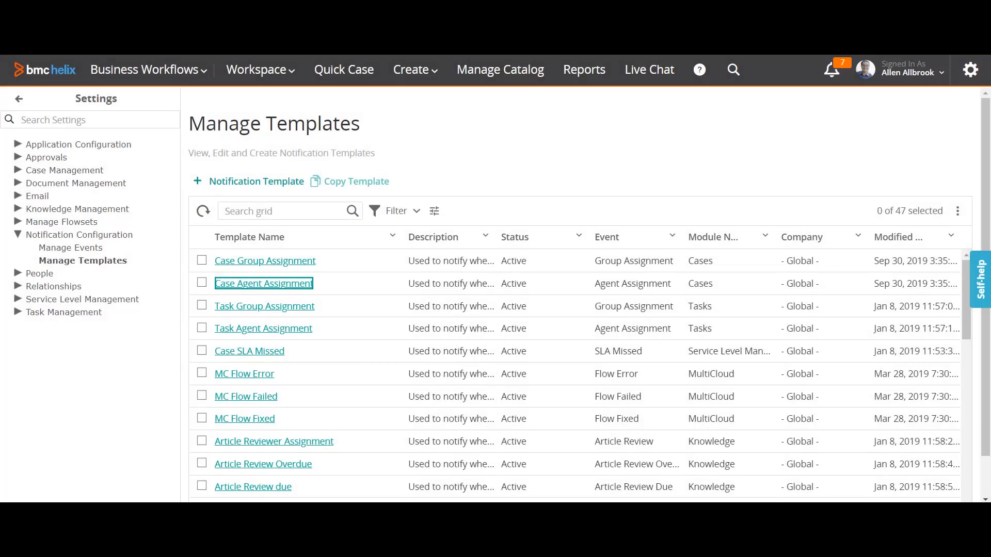
Start a new notification template with PendingNotificationTemplate as both its name and its description
left_click(256, 182)
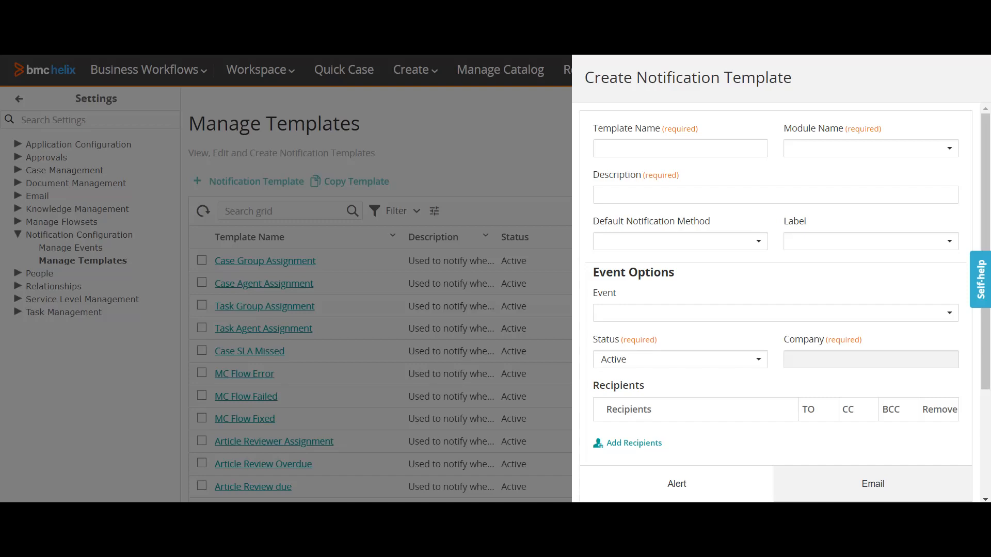
left_click(680, 149)
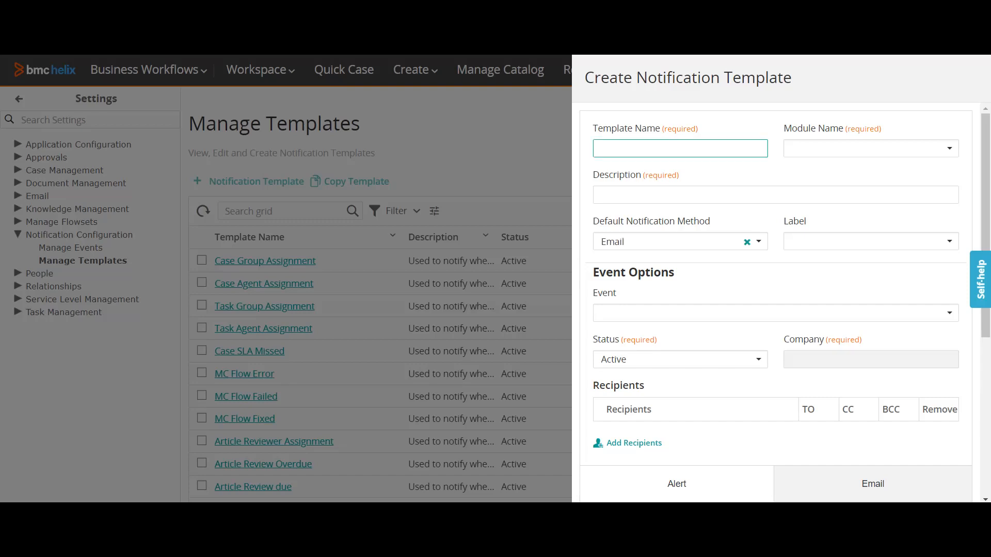
type("PendingNotificationEvent")
key("BackSpace")
key("BackSpace")
key("BackSpace")
key("BackSpace")
key("BackSpace")
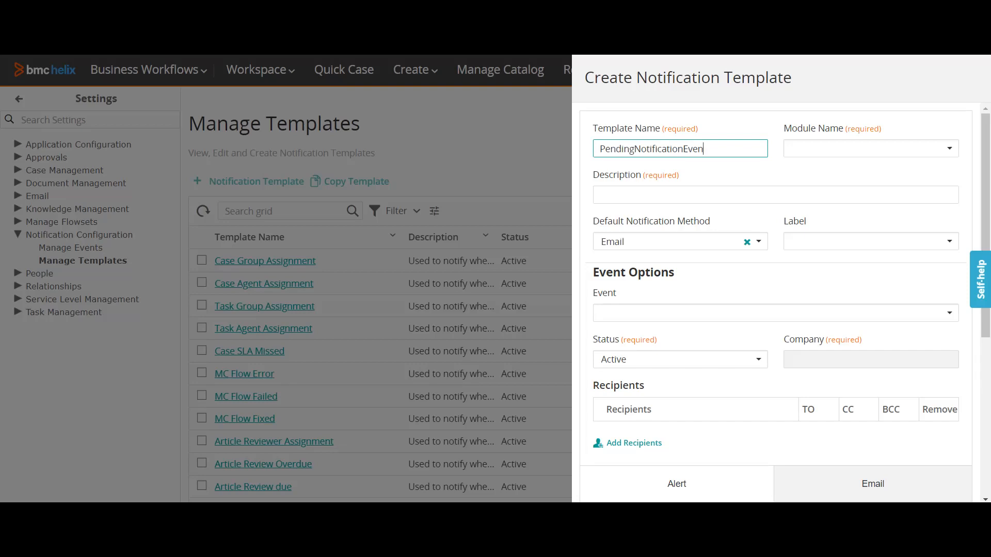
type("Template")
key("ctrl+a")
key("ctrl+c")
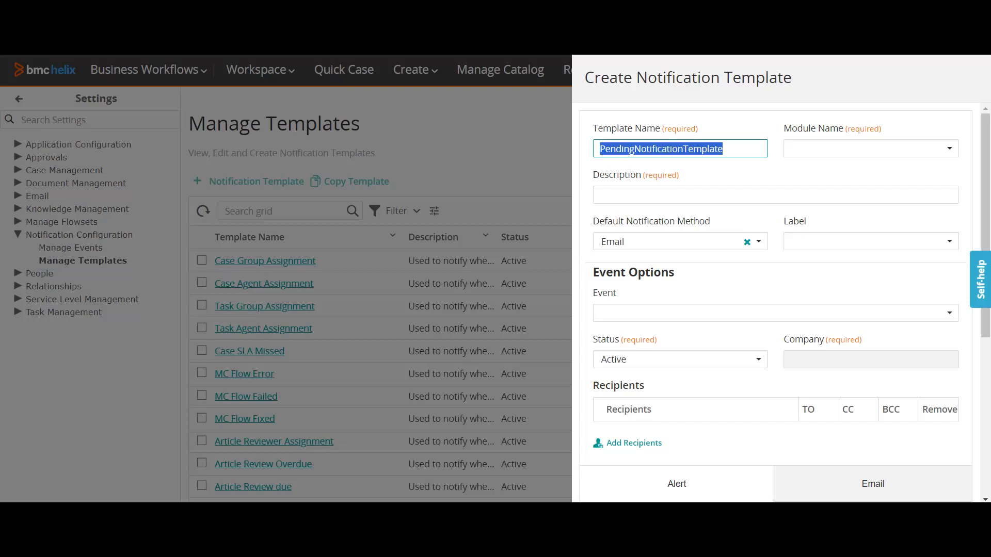
left_click(680, 195)
key("ctrl+v")
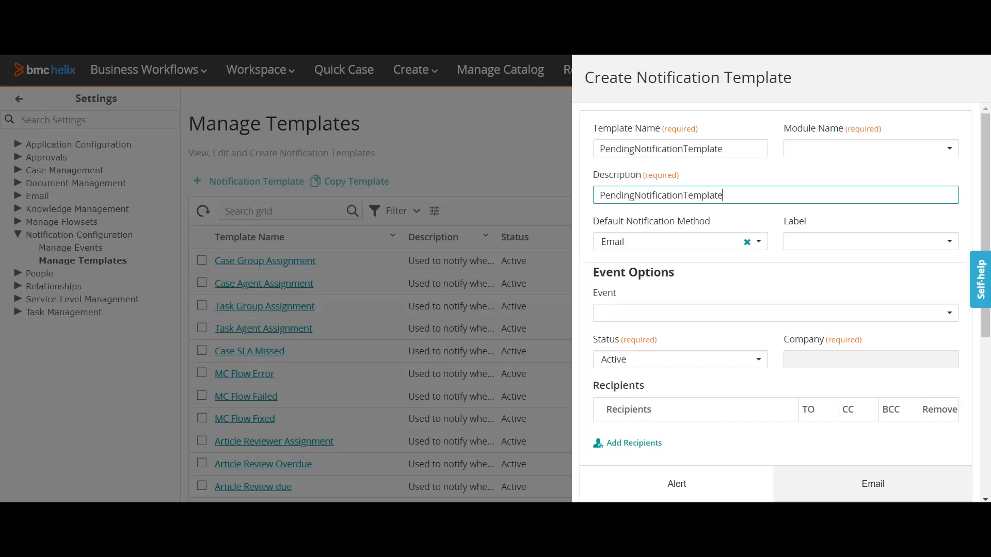
Look through the available modules and set the template's module name to Cases
left_click(871, 149)
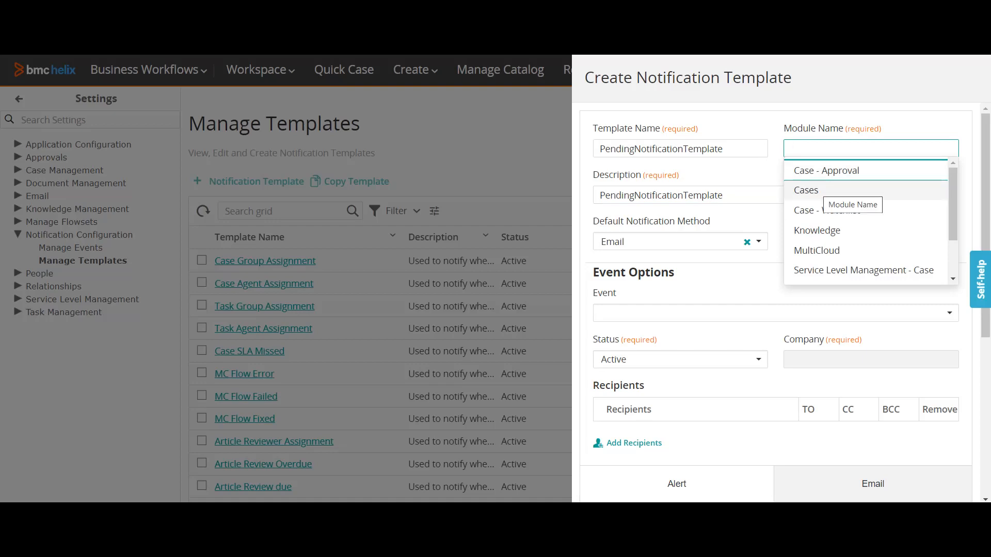
scroll(851, 230, "down", 3)
scroll(852, 217, "up", 3)
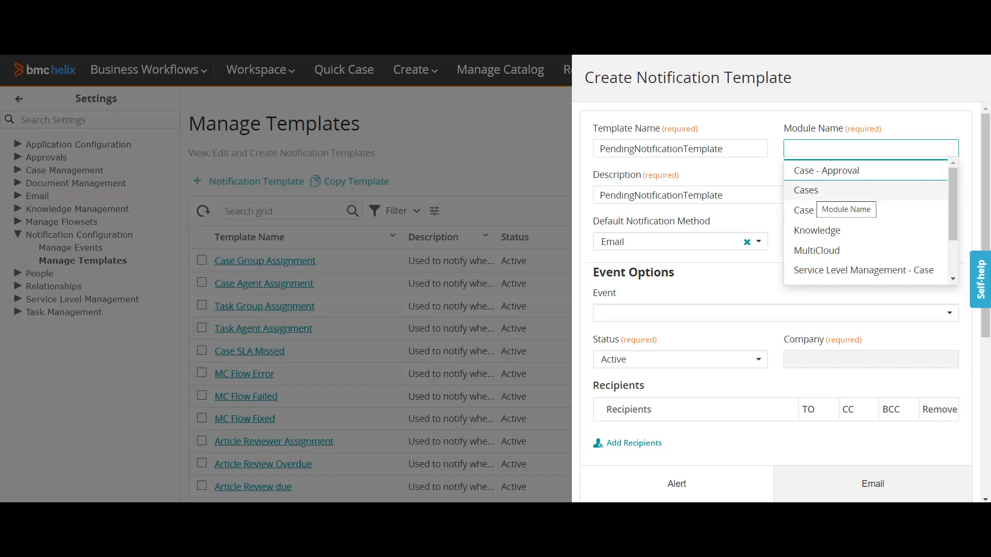
scroll(862, 231, "down", 2)
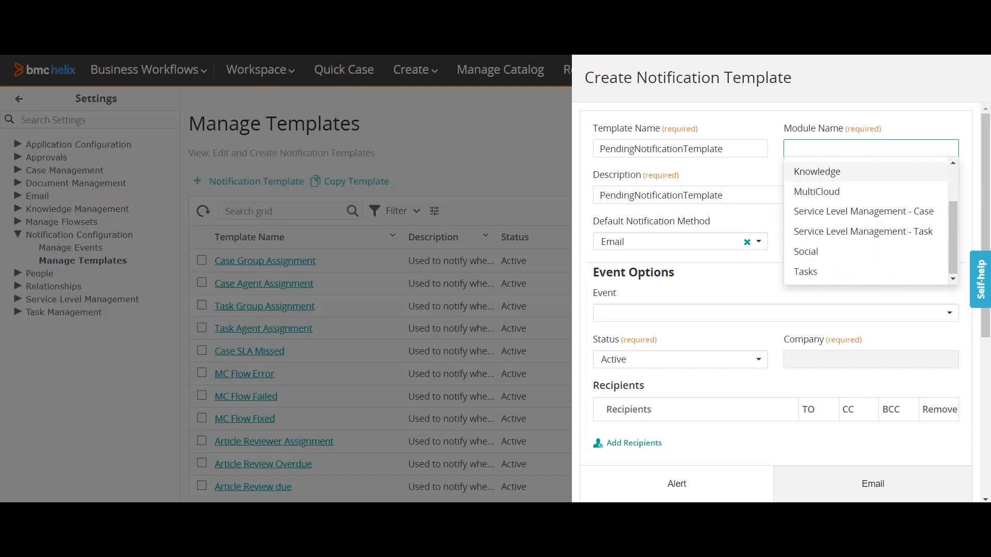
scroll(861, 221, "up", 2)
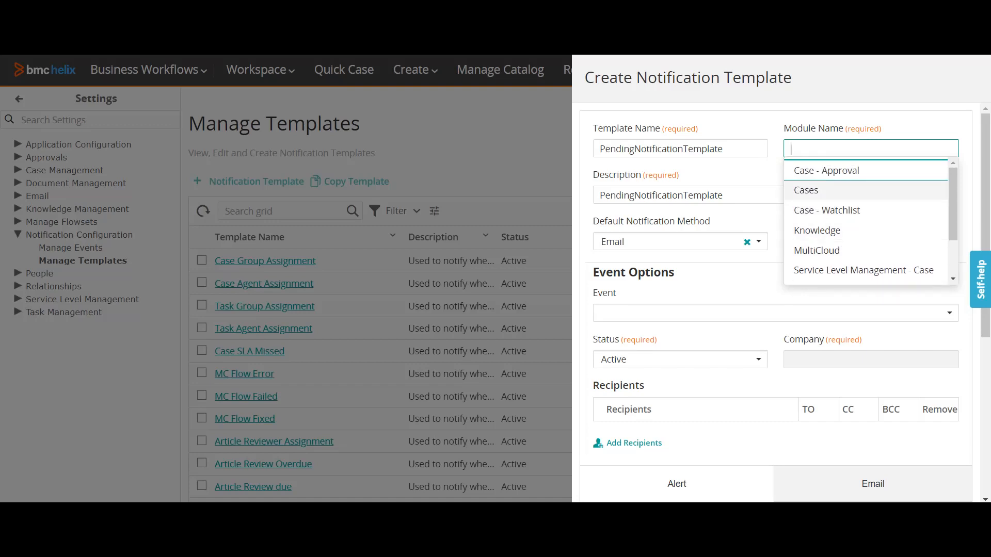
left_click(862, 191)
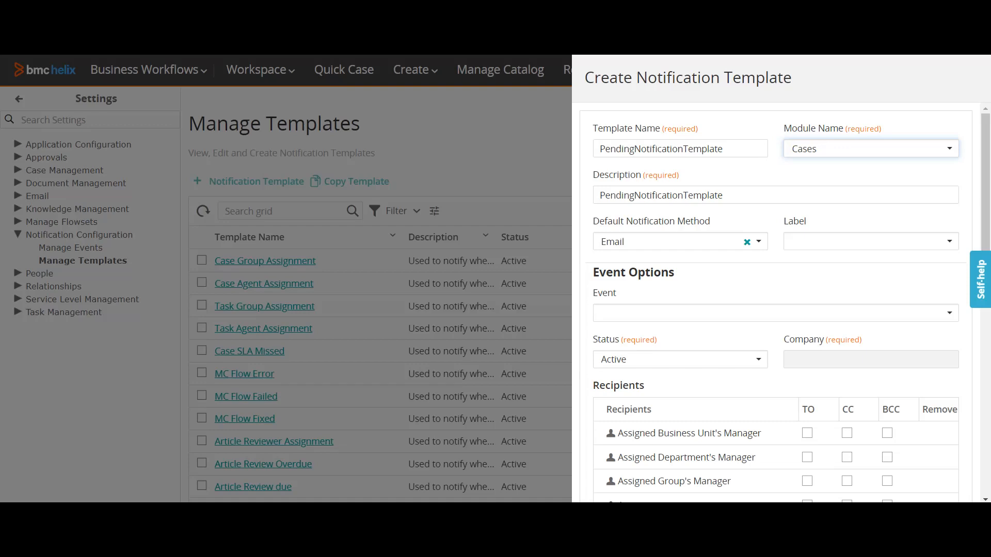
Choose Email as the default notification method and link the template to the event PendingNotificationEvent
left_click(758, 241)
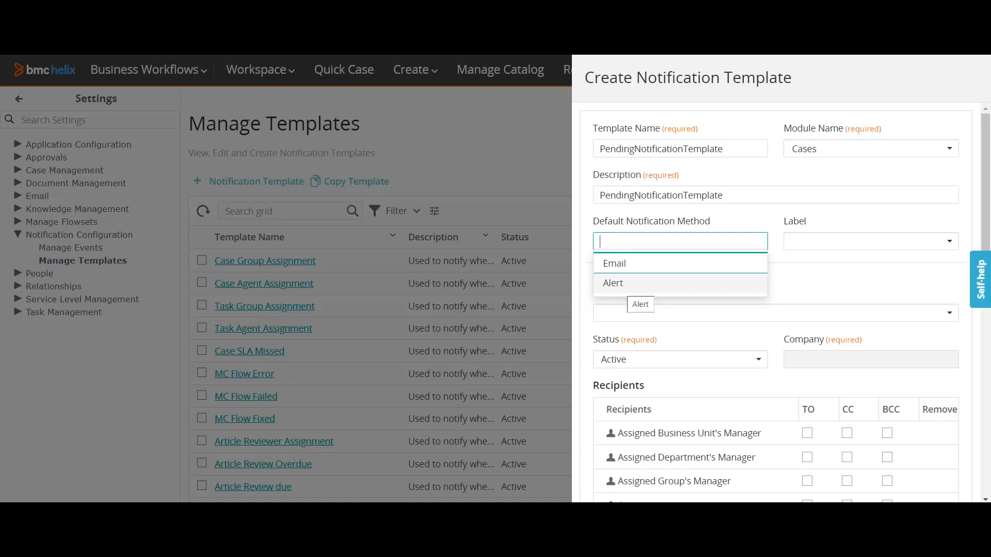
left_click(614, 263)
scroll(775, 302, "down", 3)
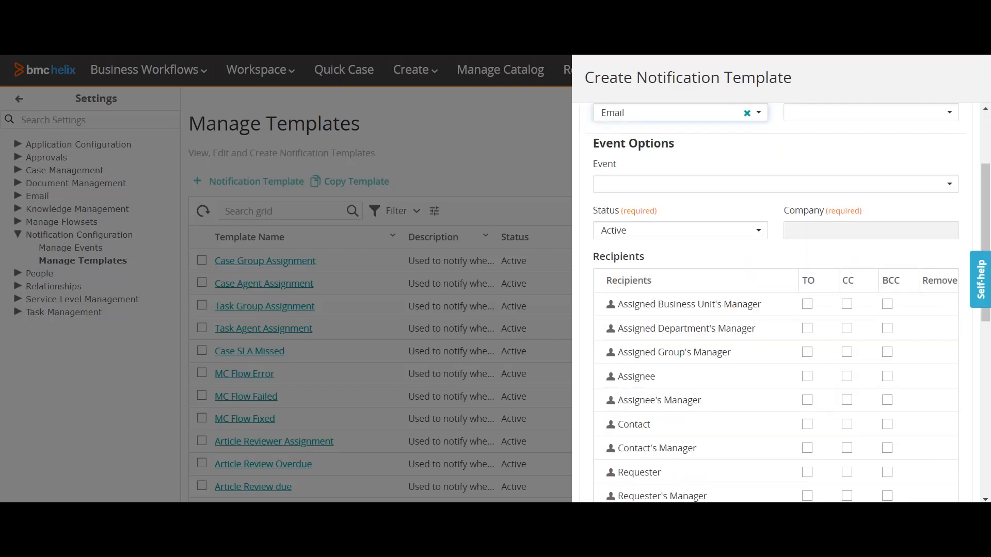
scroll(776, 303, "up", 1)
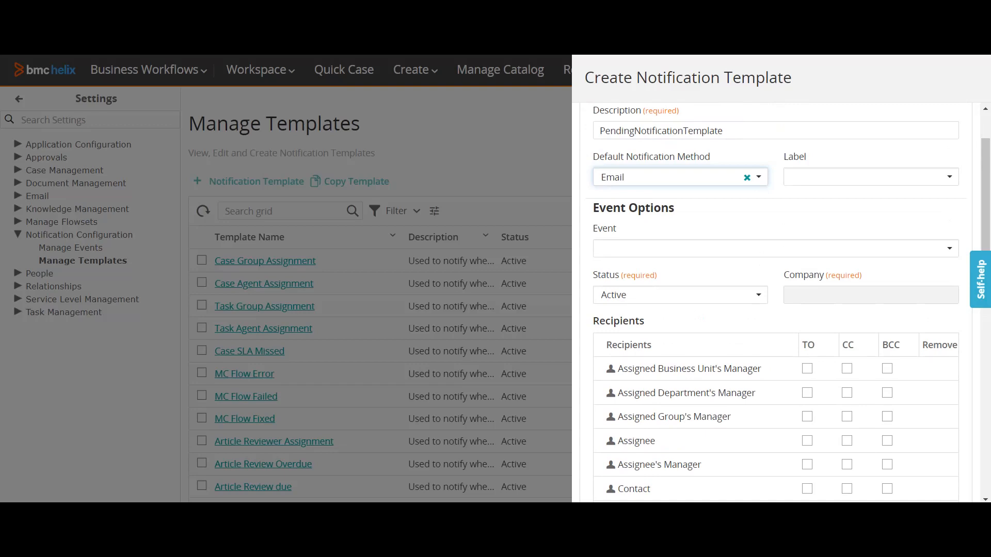
left_click(775, 249)
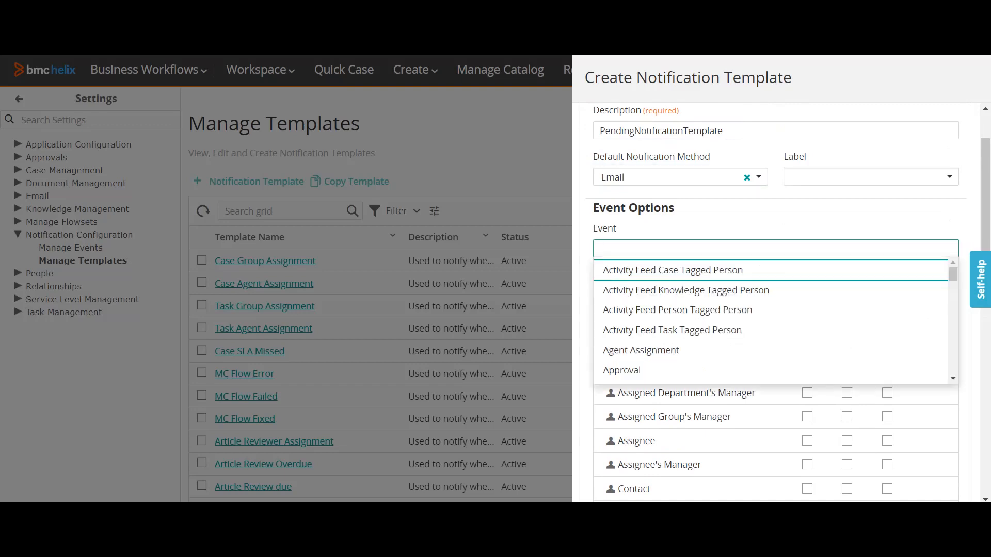
type("Pen")
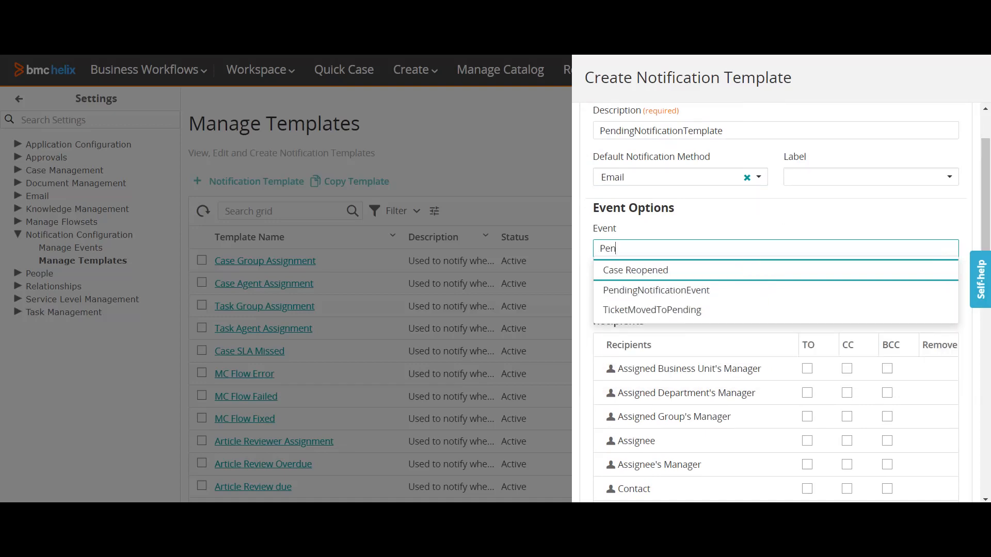
left_click(655, 290)
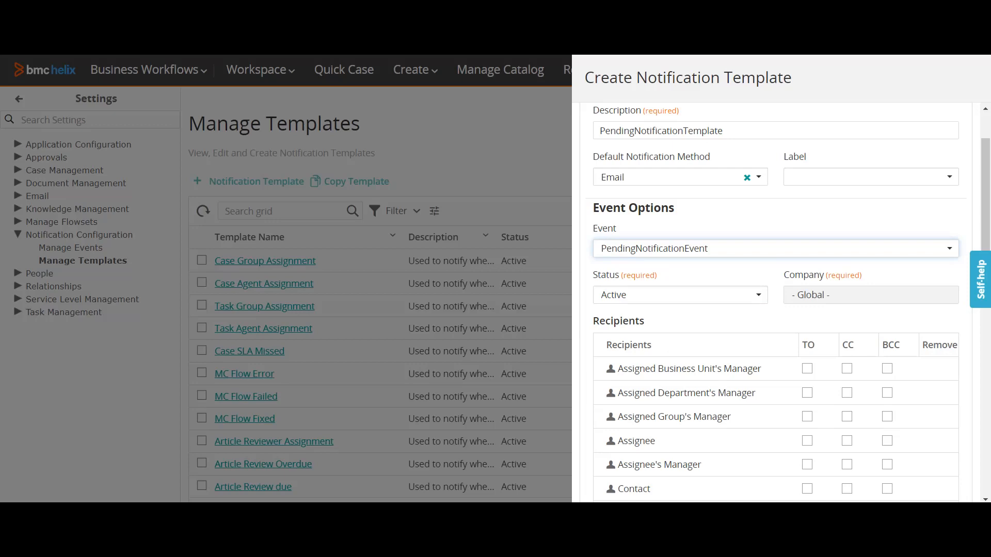
scroll(774, 310, "down", 3)
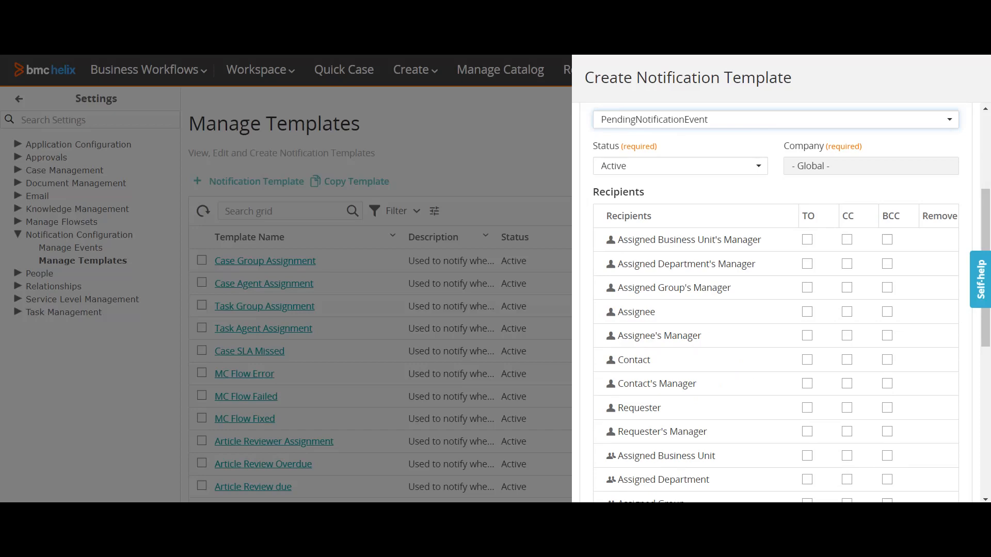
scroll(774, 305, "down", 4)
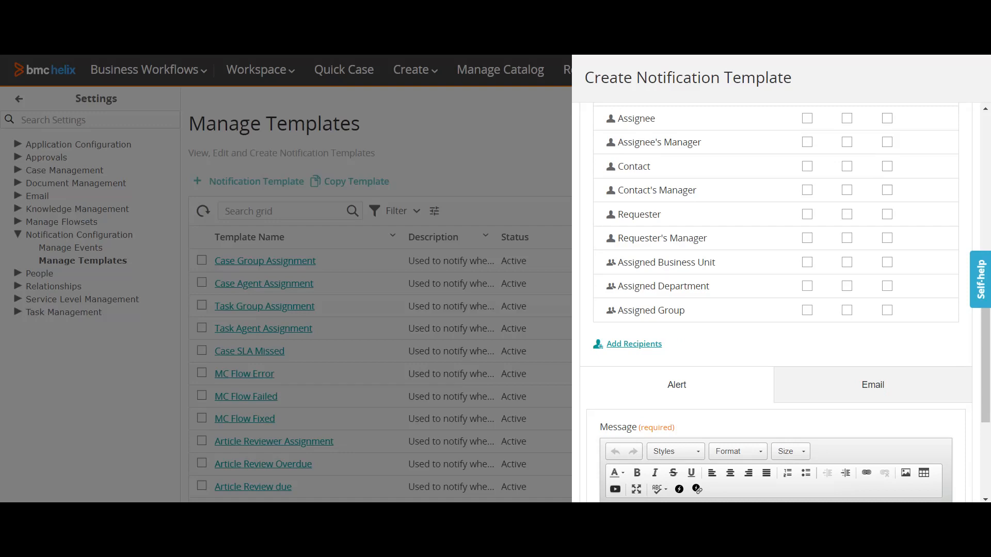
scroll(774, 305, "up", 3)
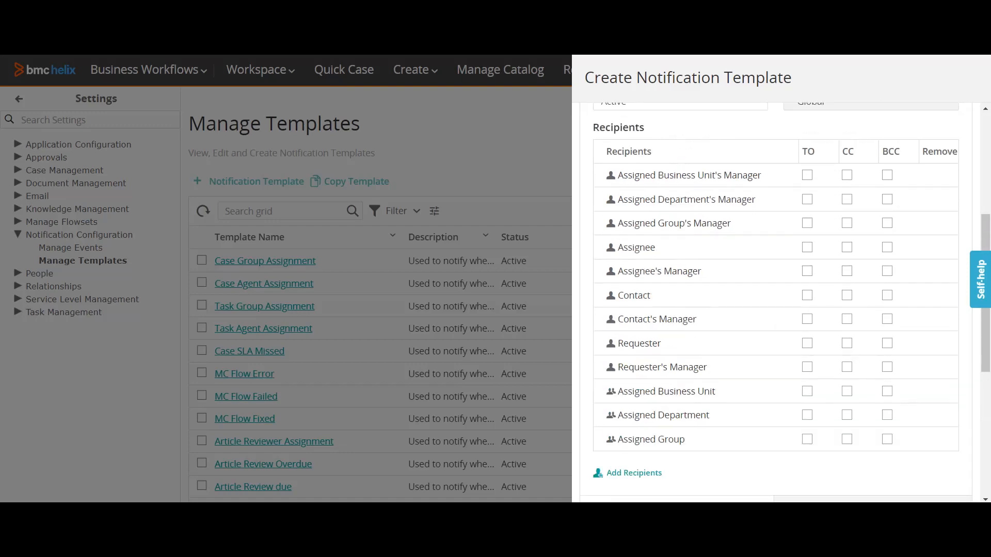
left_click(807, 247)
left_click(807, 248)
Start adding a recipient and filter the individuals by company Petramco and business unit Finance
scroll(774, 299, "down", 3)
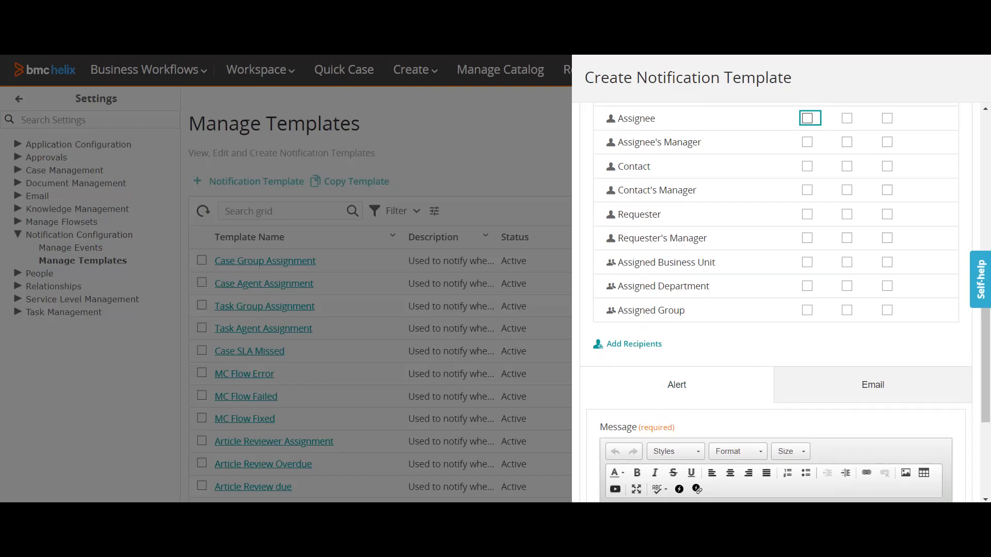
left_click(634, 344)
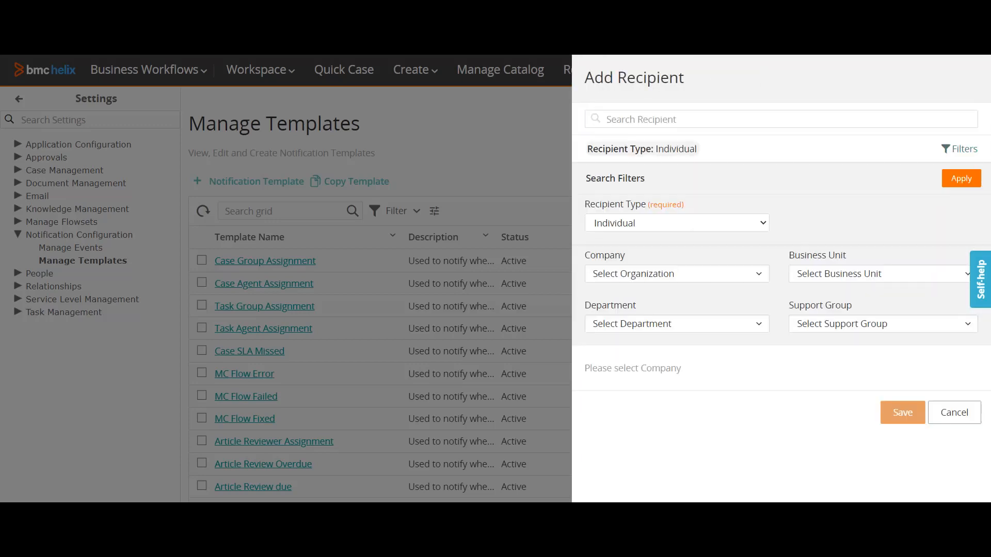
left_click(676, 274)
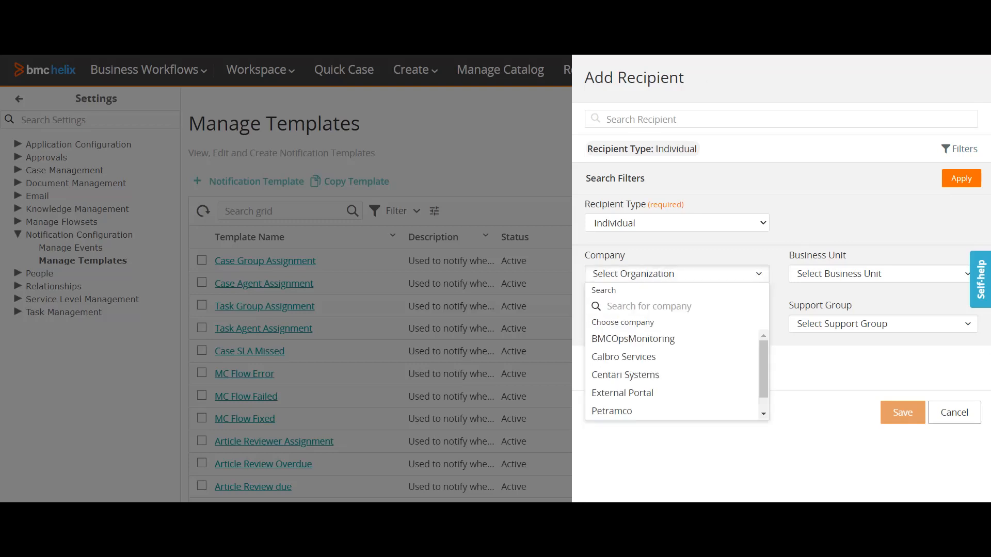
left_click(611, 412)
left_click(879, 274)
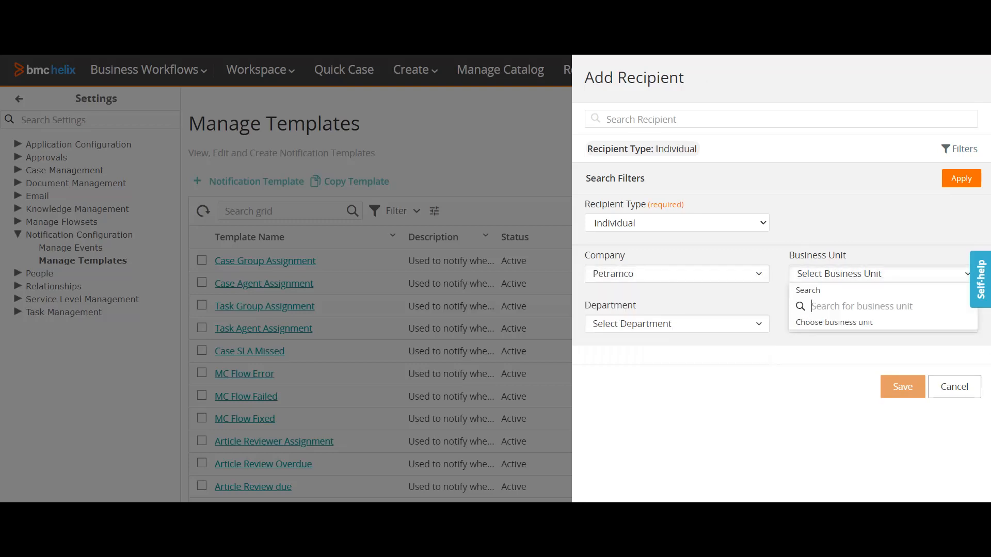
left_click(812, 393)
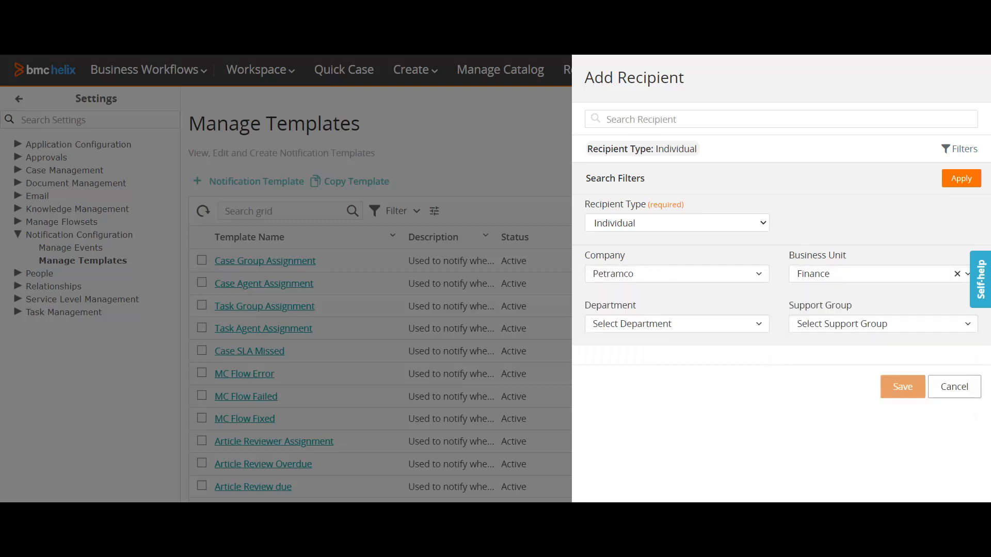
left_click(961, 178)
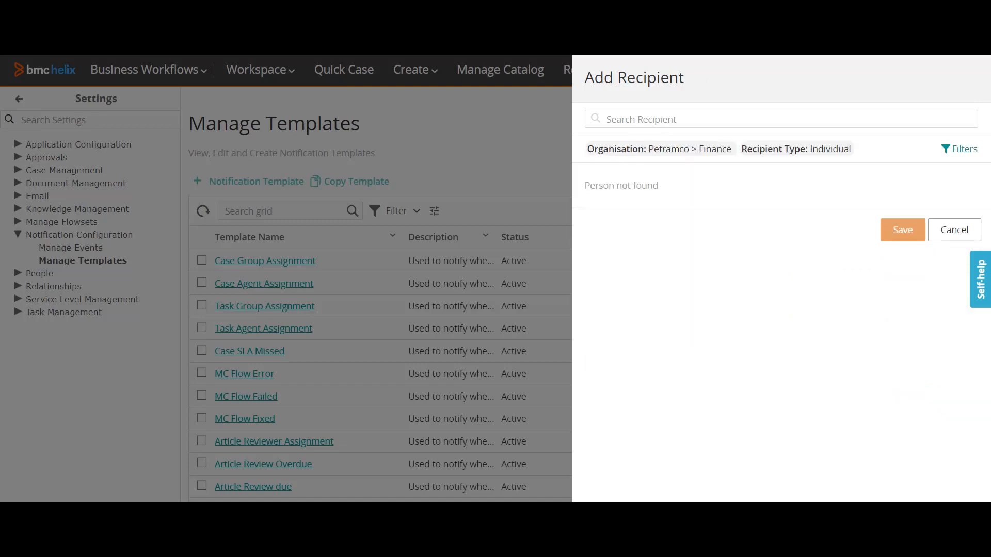
Change the recipient filter's business unit to Facilities Support and apply it
left_click(959, 149)
left_click(872, 273)
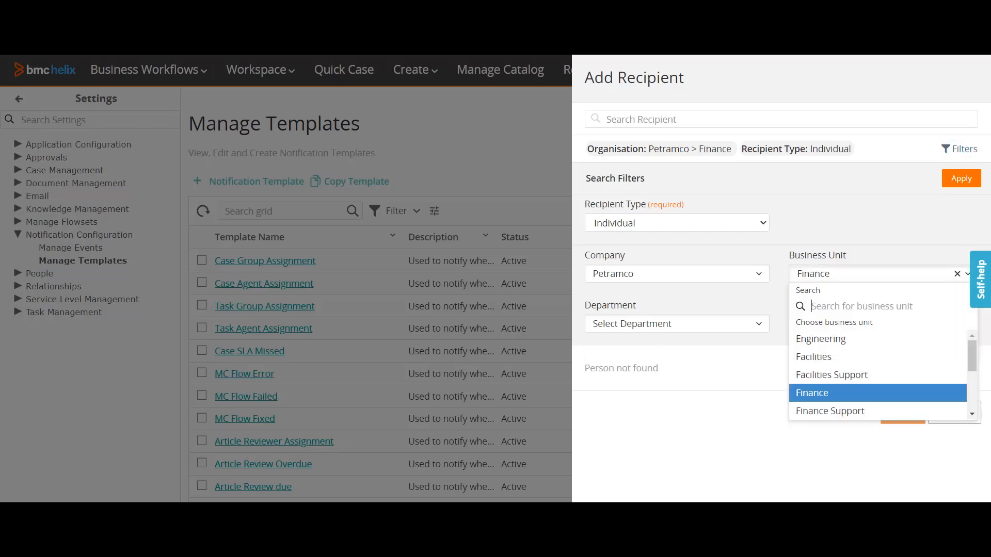
left_click(831, 375)
left_click(961, 178)
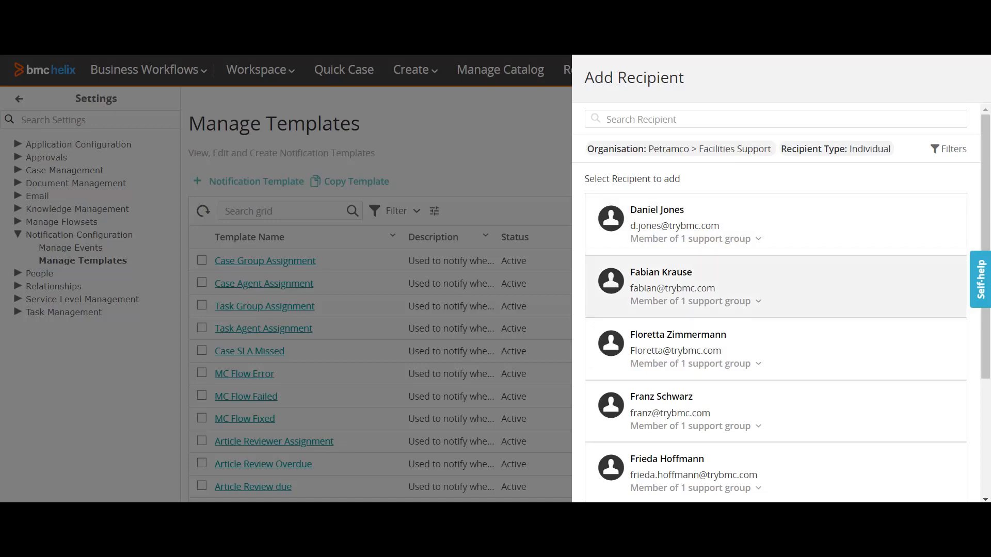
Select the first listed person under their Facilities support group and save them as an additional recipient of the template
left_click(694, 237)
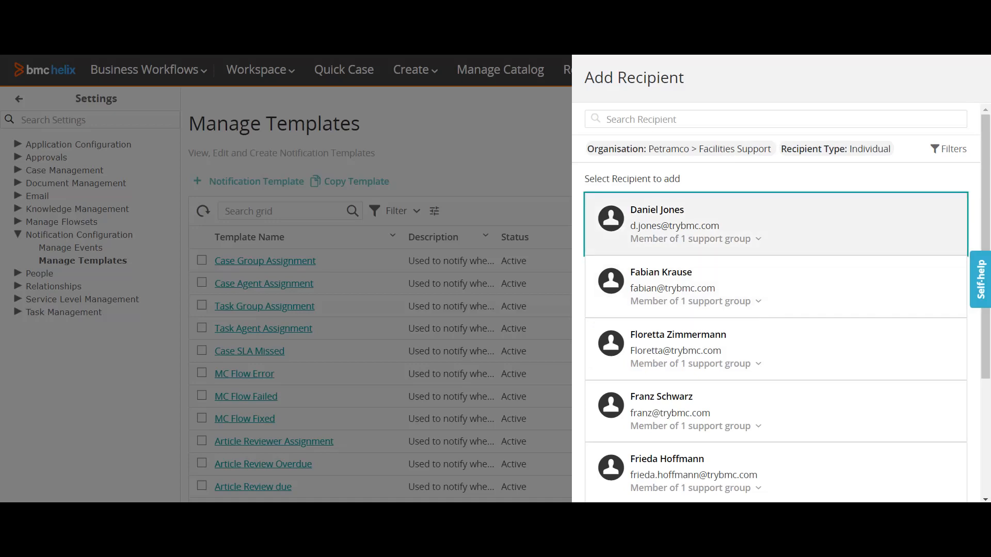
left_click(708, 280)
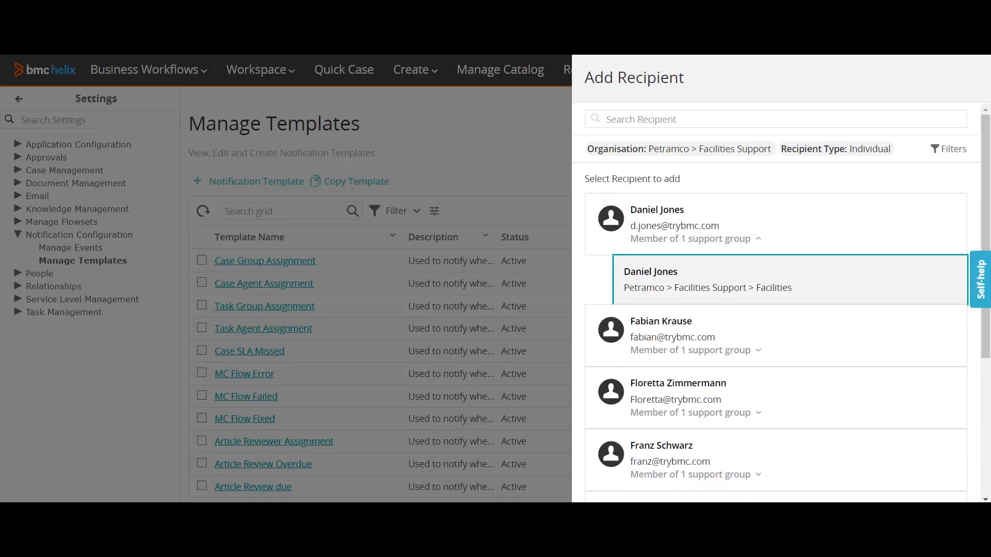
scroll(774, 361, "down", 4)
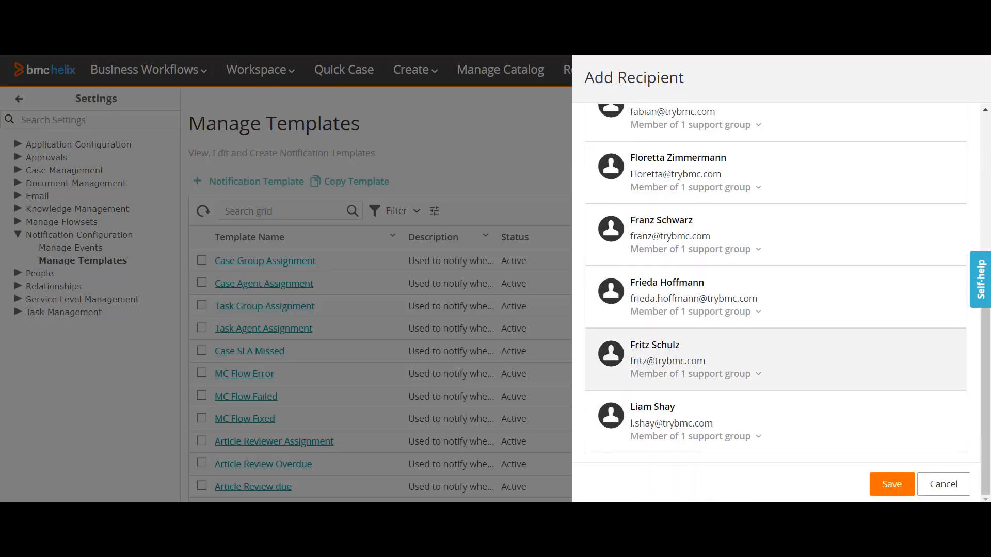
left_click(892, 484)
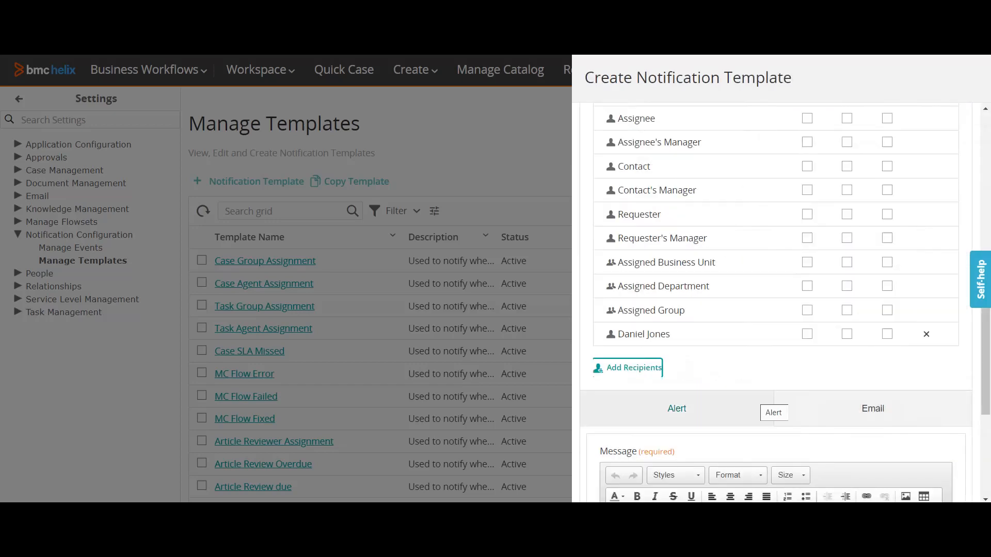
left_click(760, 403)
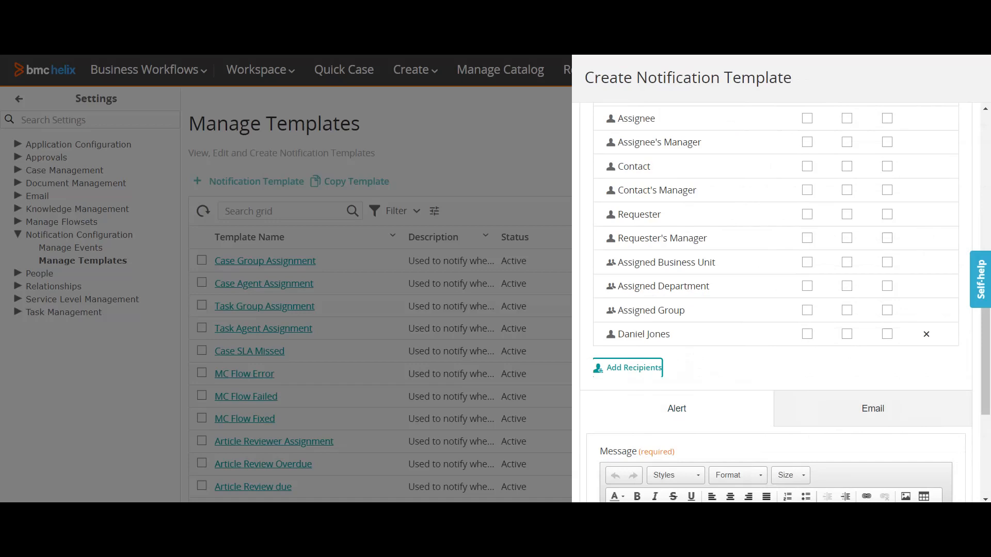
Mark both the newly added person and the Assignee as TO recipients
left_click(807, 334)
scroll(774, 289, "up", 3)
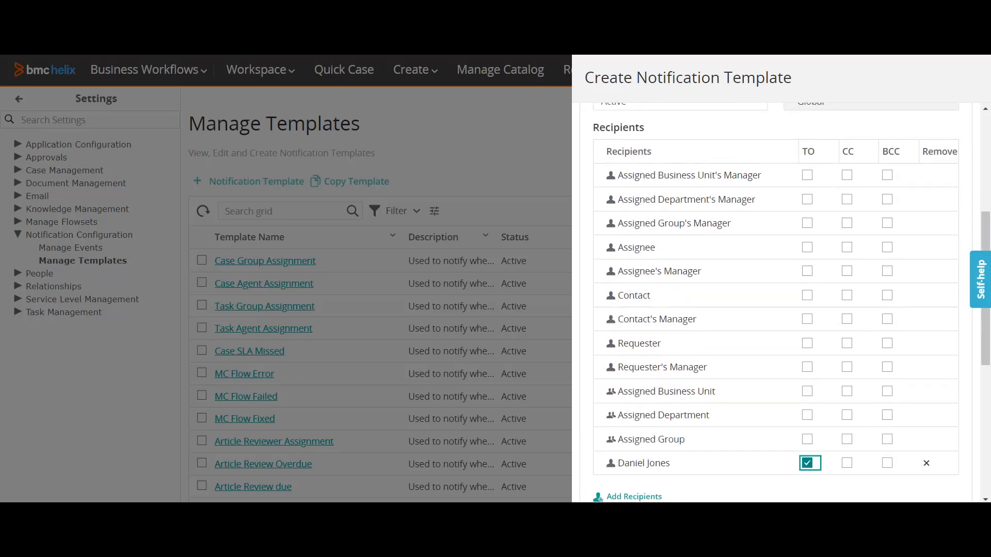
left_click(807, 247)
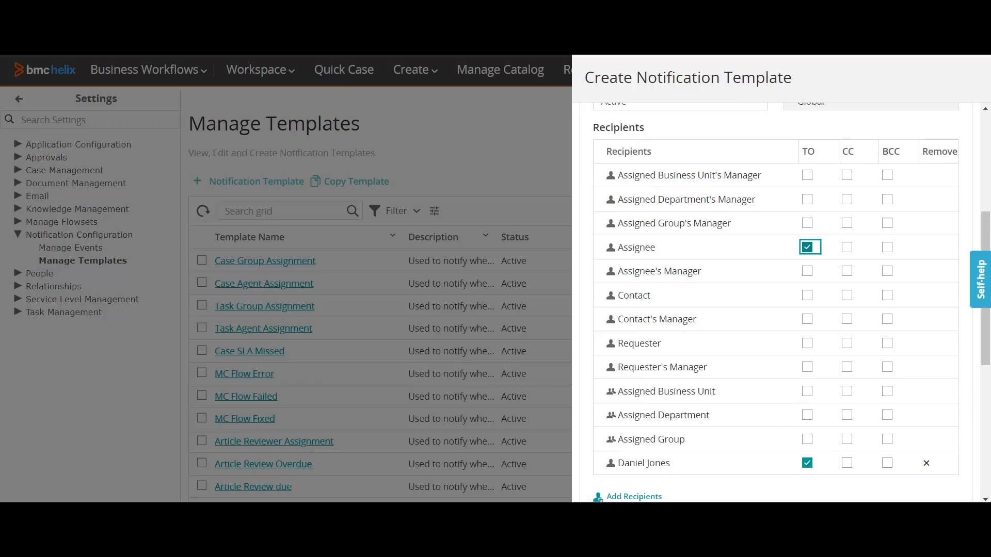
Enter PendingNotificationTemplate as the message of the alert
scroll(774, 305, "down", 4)
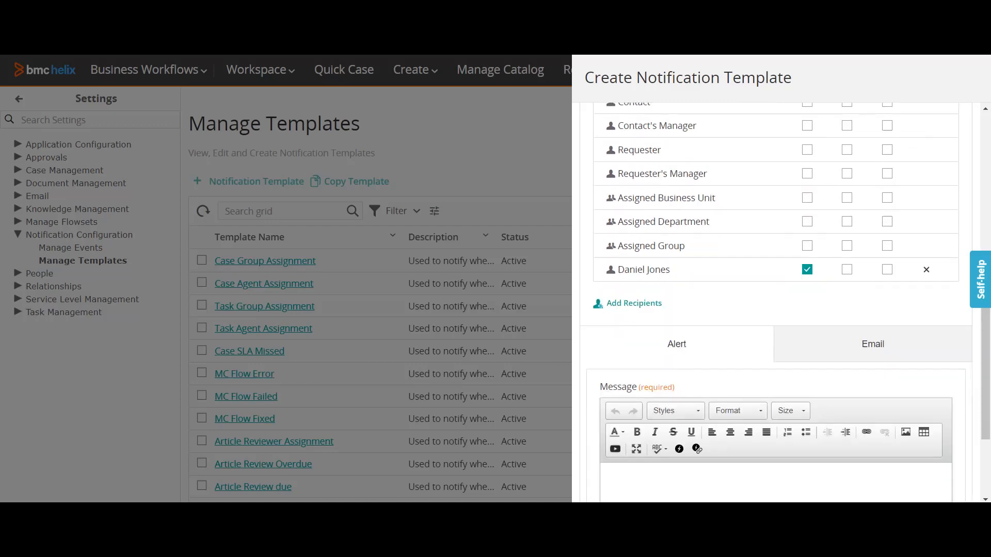
scroll(691, 222, "down", 3)
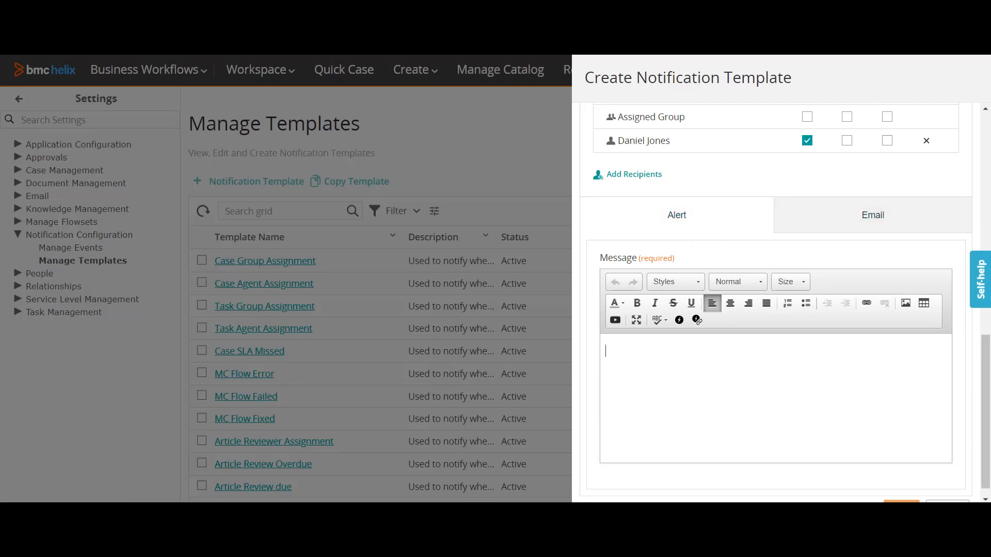
type("PendingNotificationTemplate")
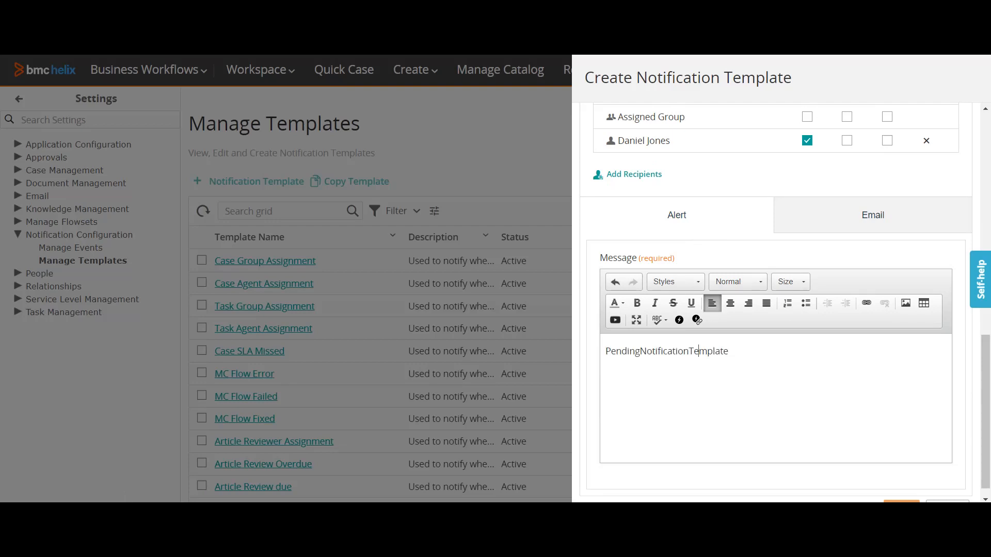
Replace the word Template in the alert message so it reads PendingNotificationAlert, and select the whole message
double_click(699, 350)
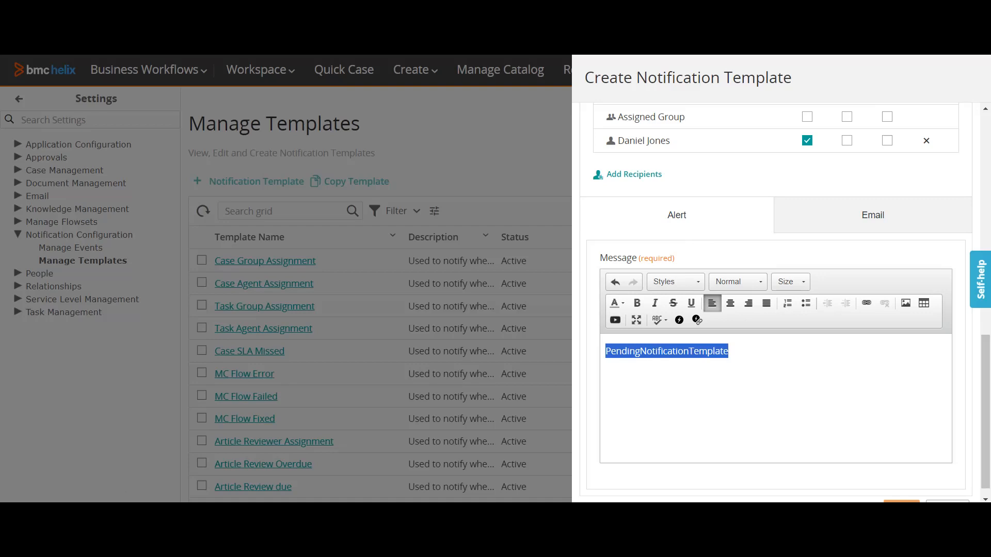
left_click(728, 351)
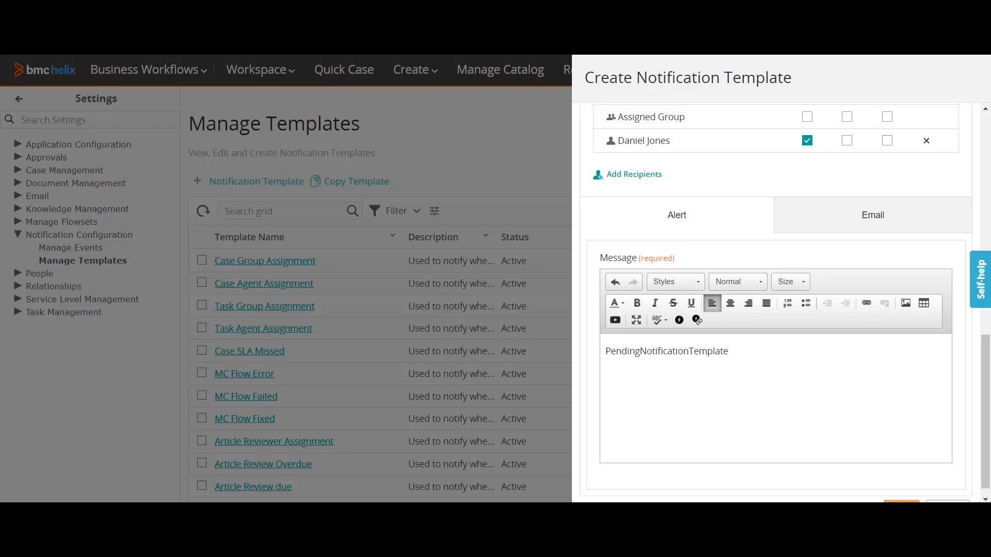
key("BackSpace")
key("BackSpace")
key("BackSpace")
key("BackSpace")
key("BackSpace")
key("BackSpace")
key("BackSpace")
key("BackSpace")
type("Alert")
key("ctrl+a")
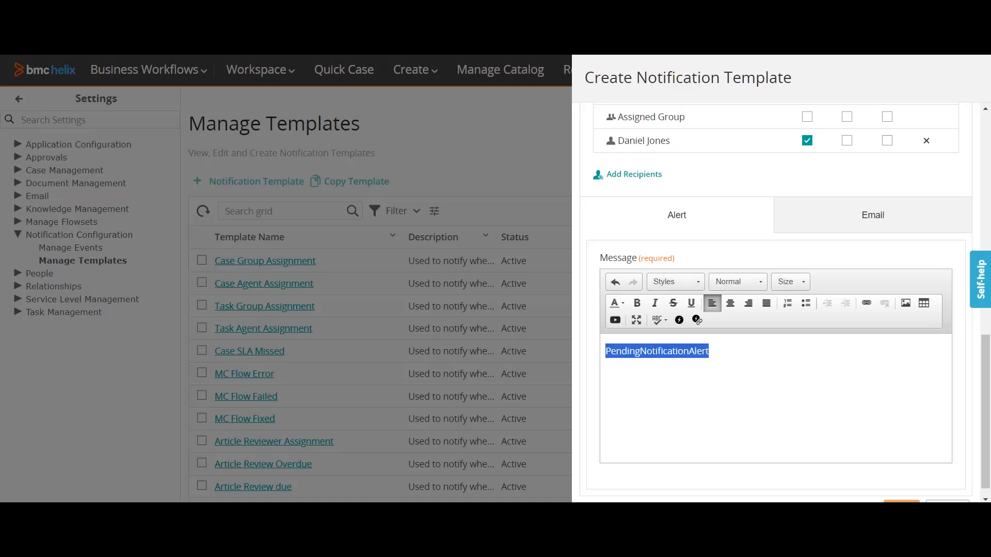
Make PendingNotificationAlert bold in the alert message and add the greeting "Hello USer," on a line above it
left_click(637, 303)
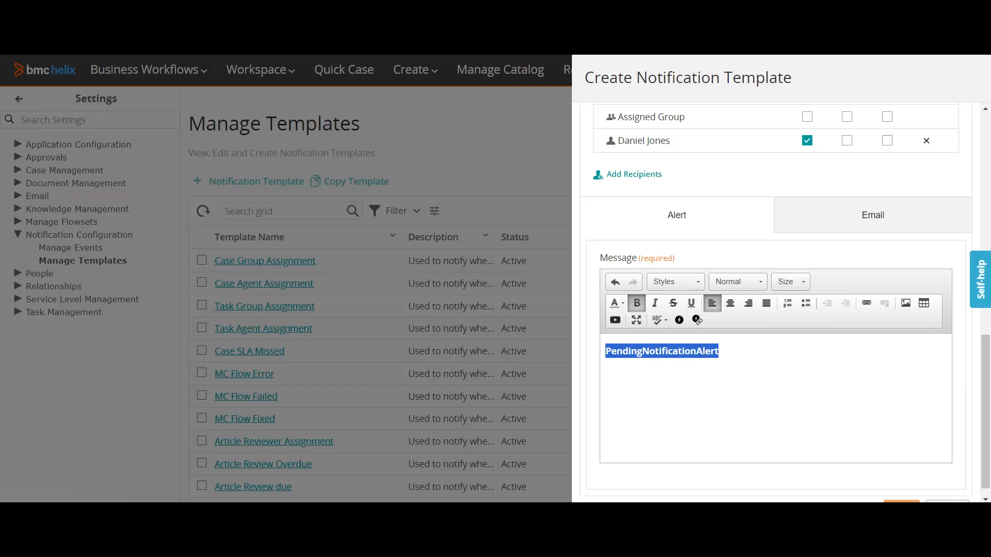
left_click(719, 351)
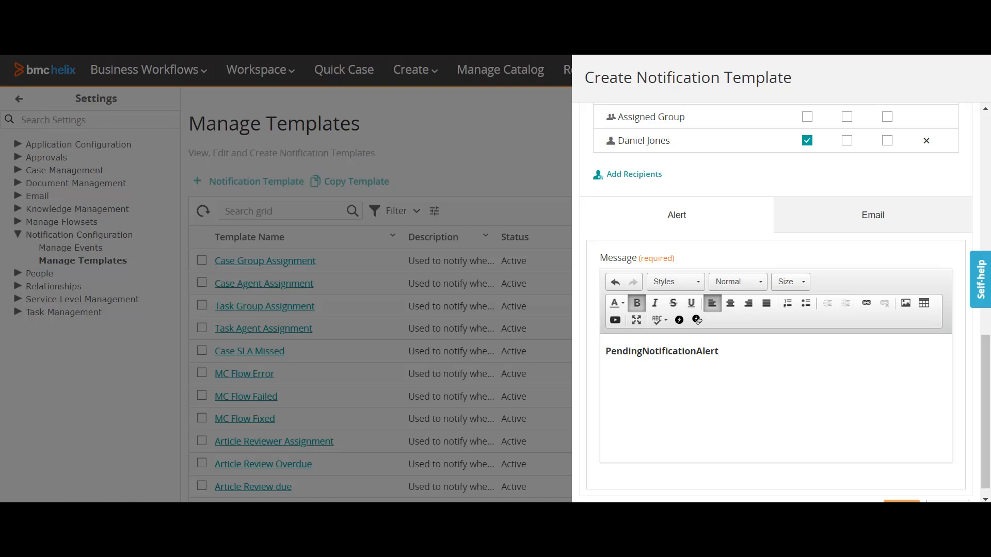
key("Return")
key("Return")
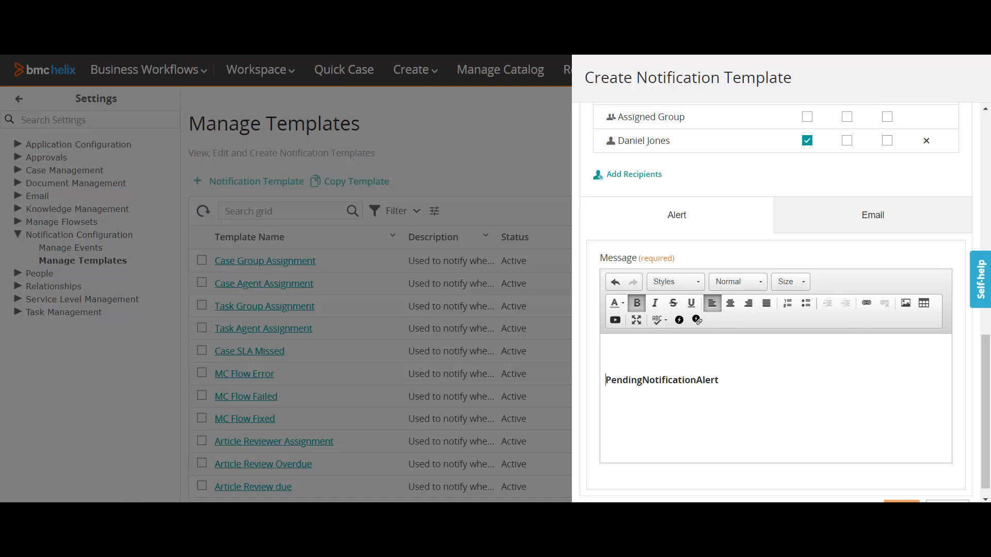
left_click(606, 351)
type("Hello USer,")
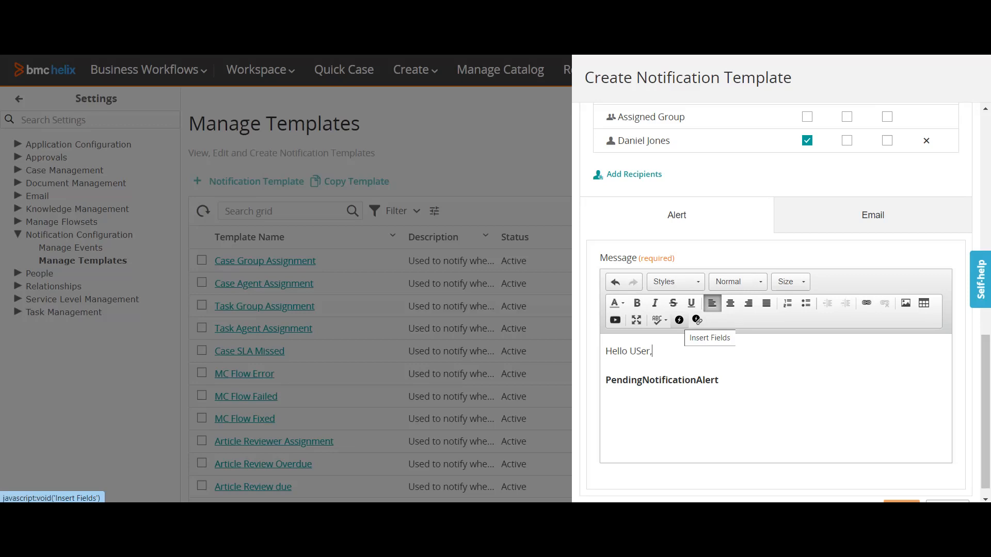
Insert the Case field Assignee after the greeting in the alert message
left_click(680, 320)
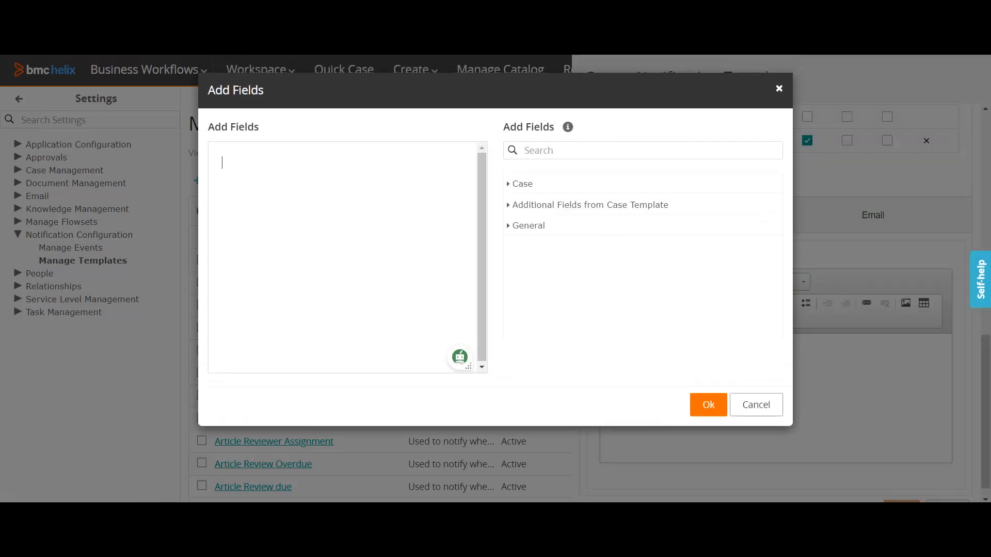
left_click(508, 184)
scroll(640, 248, "down", 3)
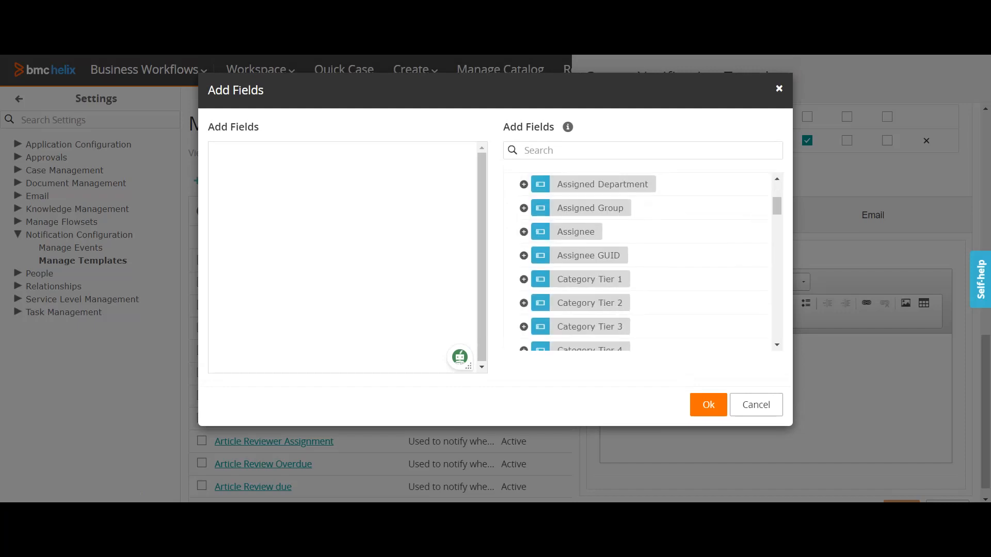
scroll(640, 223, "up", 1)
left_click(523, 240)
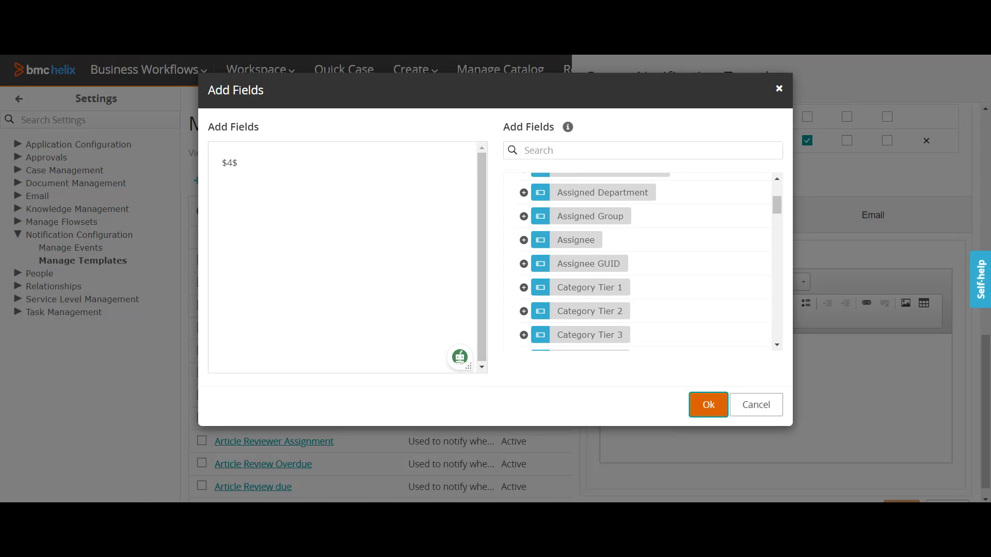
key("Return")
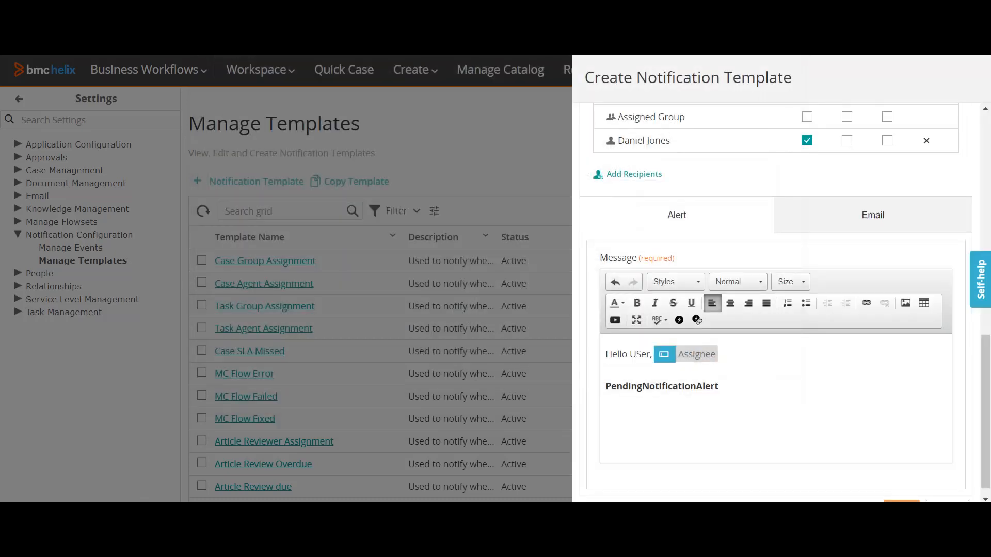
Remove "USer," from the greeting so that the Assignee field directly follows Hello
double_click(639, 354)
key("Delete")
key("Delete")
key("Delete")
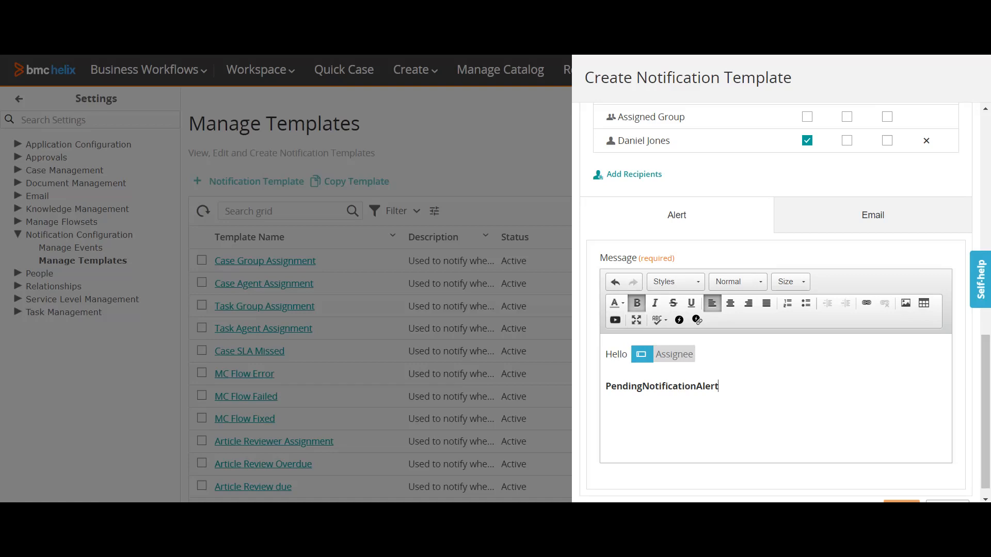
Add the closing line Regards below PendingNotificationAlert, undoing any accidental move of the word
type("Regards")
left_click_drag(642, 415, 610, 355)
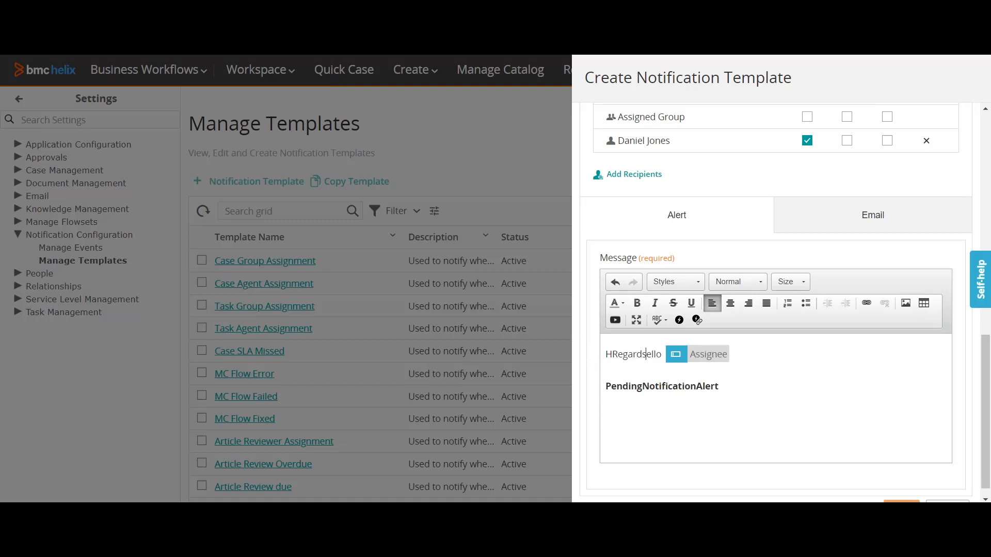
key("ctrl+z")
Copy the whole alert message into the body of the template's email
left_click_drag(642, 415, 605, 355)
key("ctrl+c")
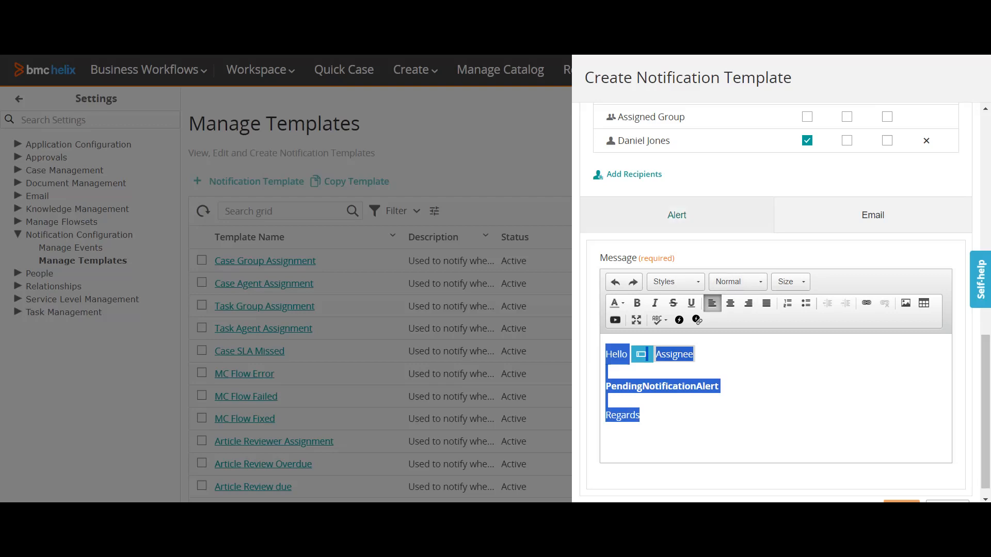
left_click(873, 214)
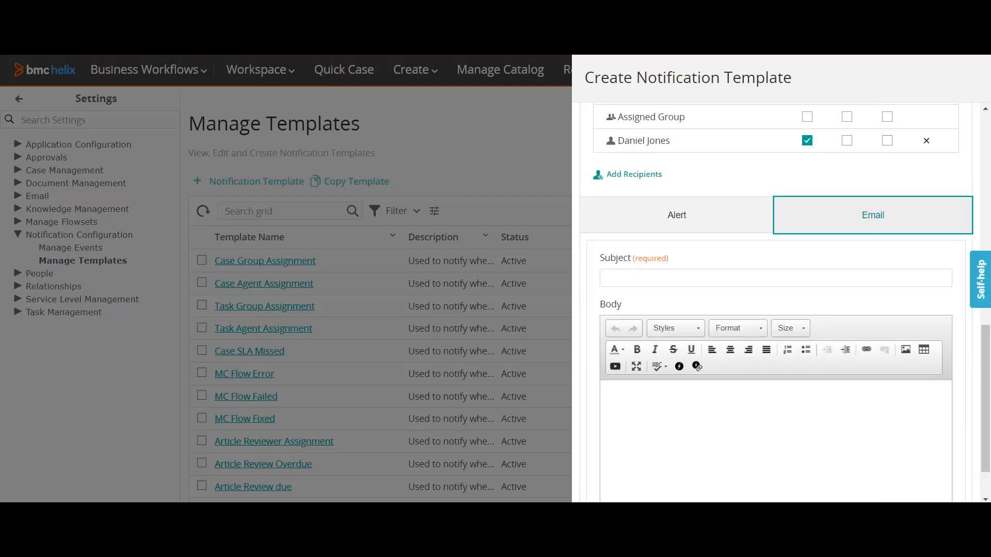
left_click(776, 277)
left_click(605, 397)
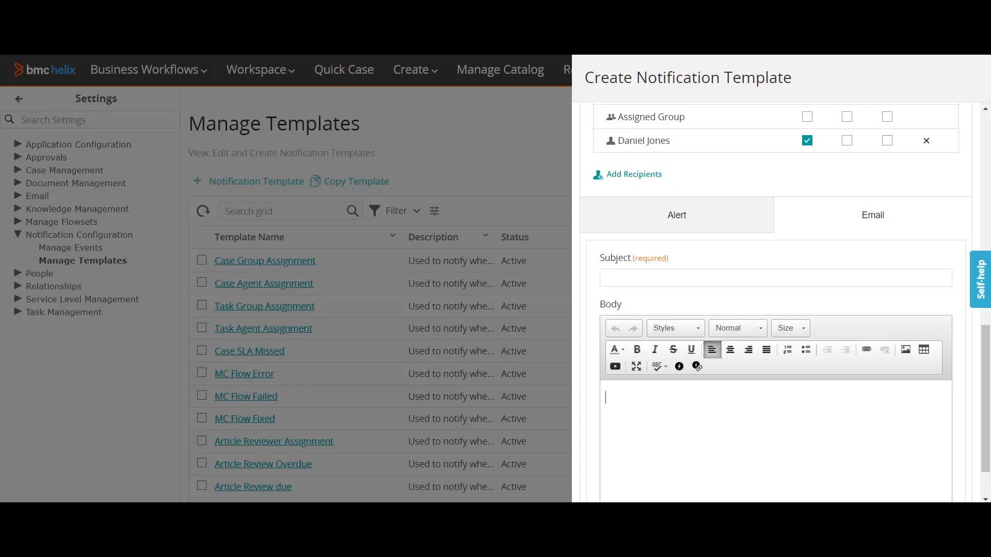
key("ctrl+v")
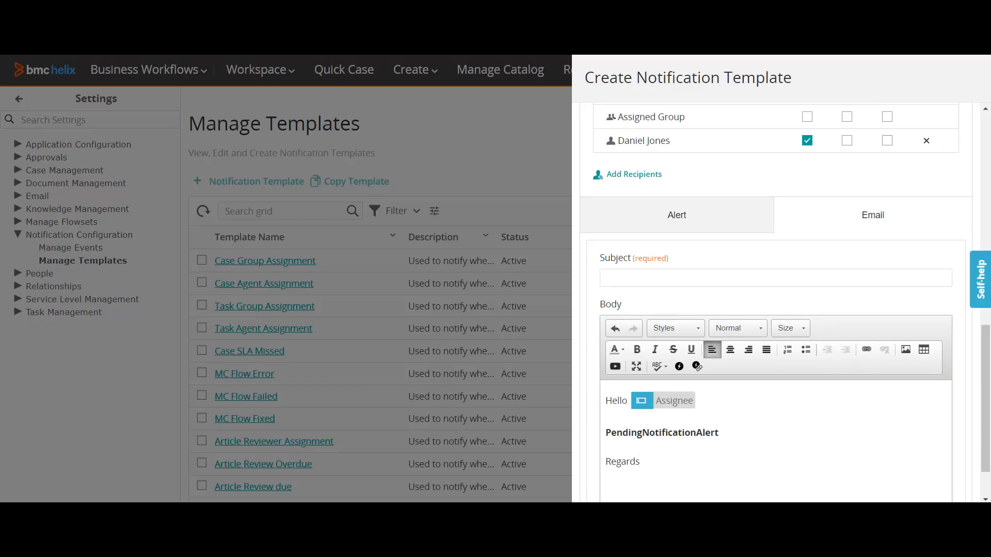
Set the email subject to PendingNotificationEmail, reusing the bold text copied from the body
left_click_drag(606, 433, 718, 433)
key("ctrl+c")
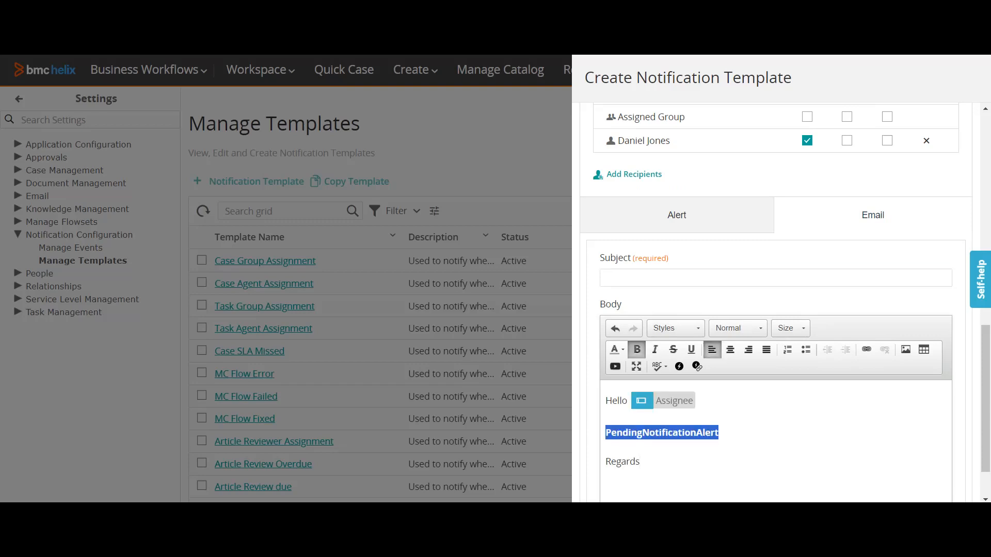
left_click(608, 278)
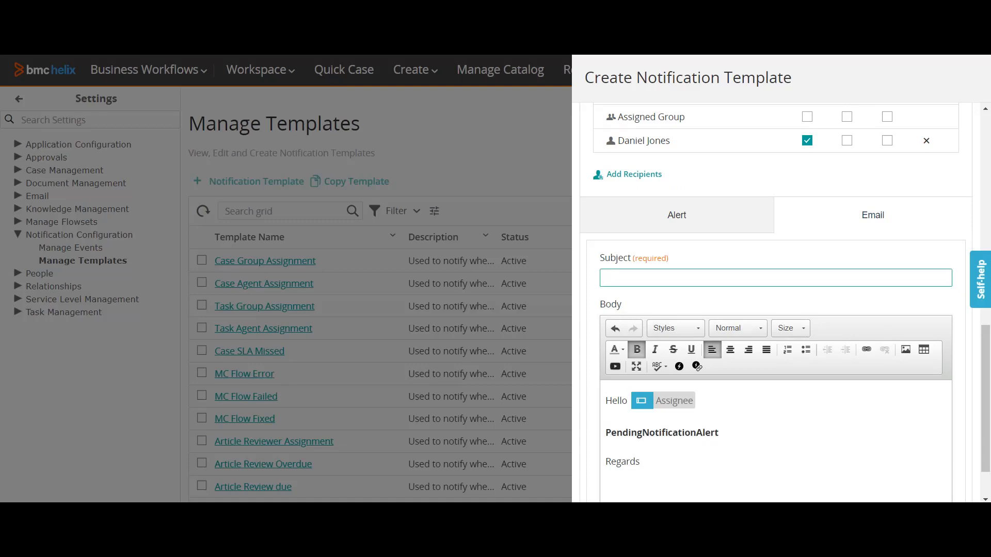
key("ctrl+v")
key("BackSpace")
key("BackSpace")
key("BackSpace")
key("BackSpace")
key("BackSpace")
type("Em")
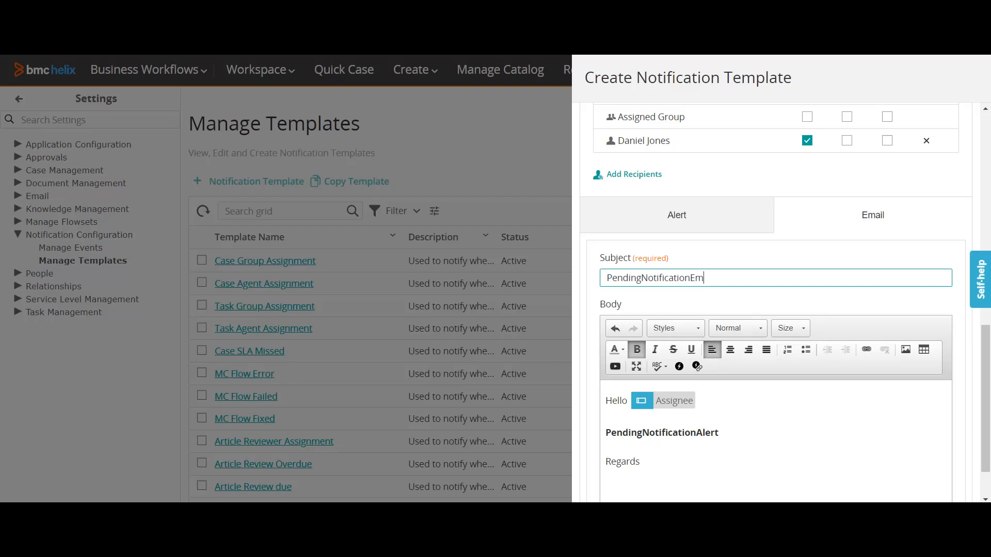
type("ail")
Recheck the alert and email messages and save the new notification template
left_click(676, 214)
left_click(873, 215)
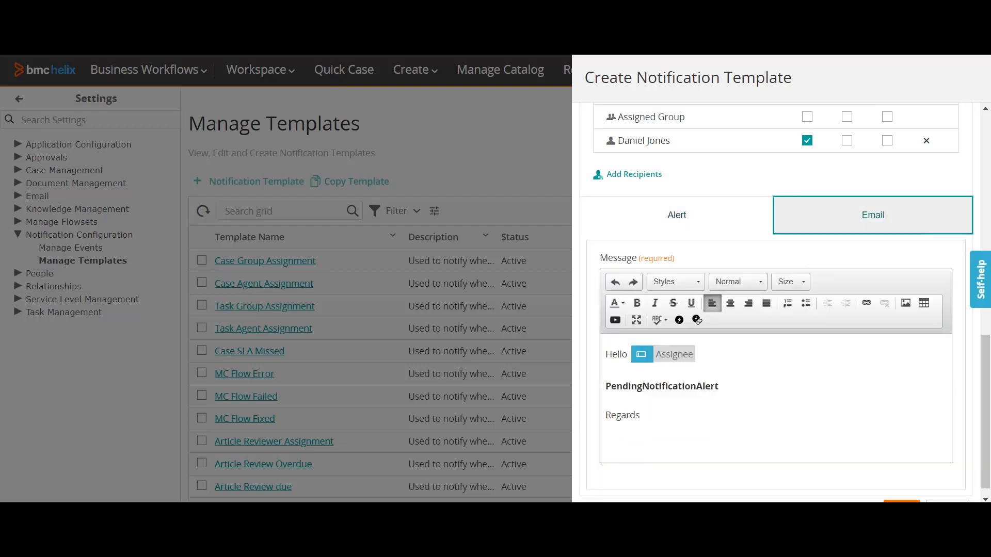
scroll(774, 335, "down", 2)
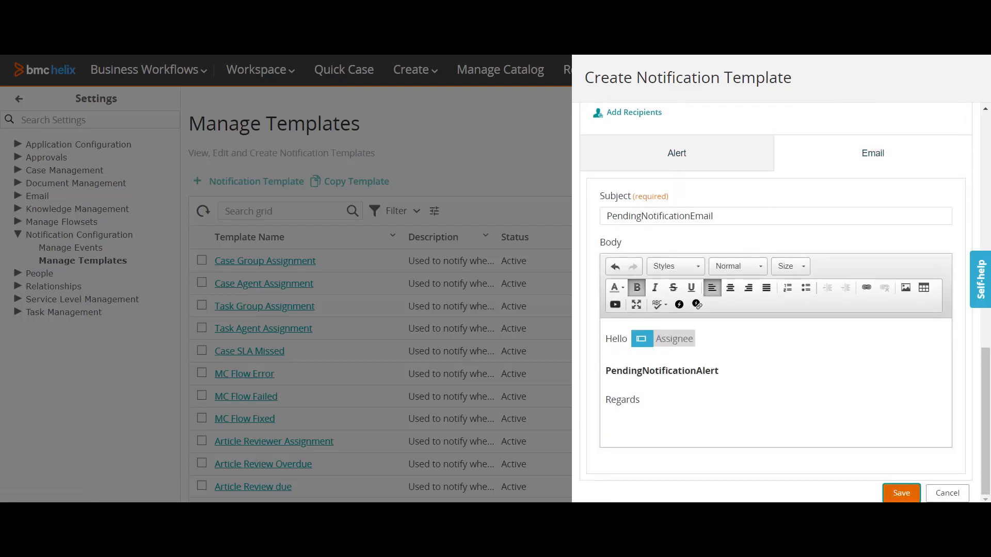
left_click(901, 493)
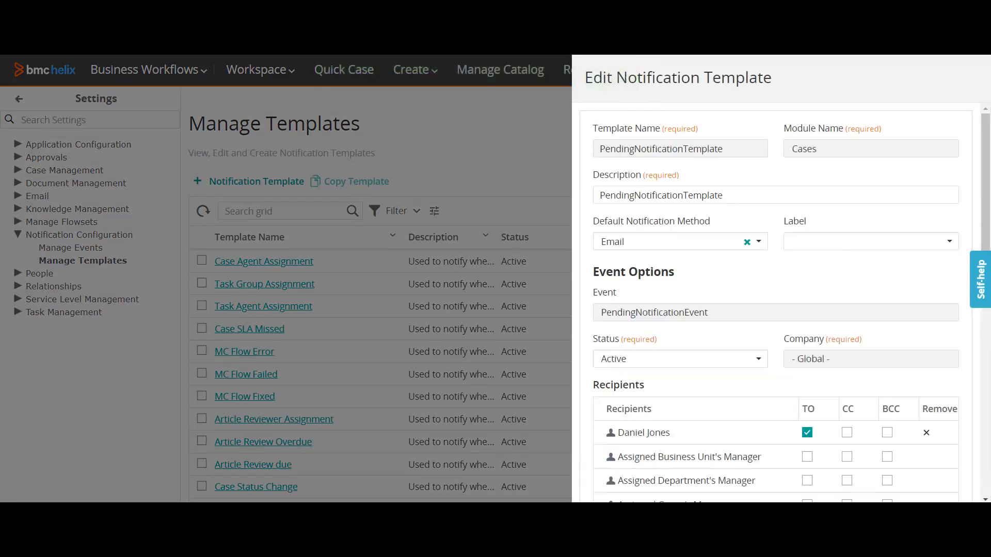
Review the localized email and alert messages of the saved PendingNotificationTemplate and close it without changes
scroll(774, 304, "down", 10)
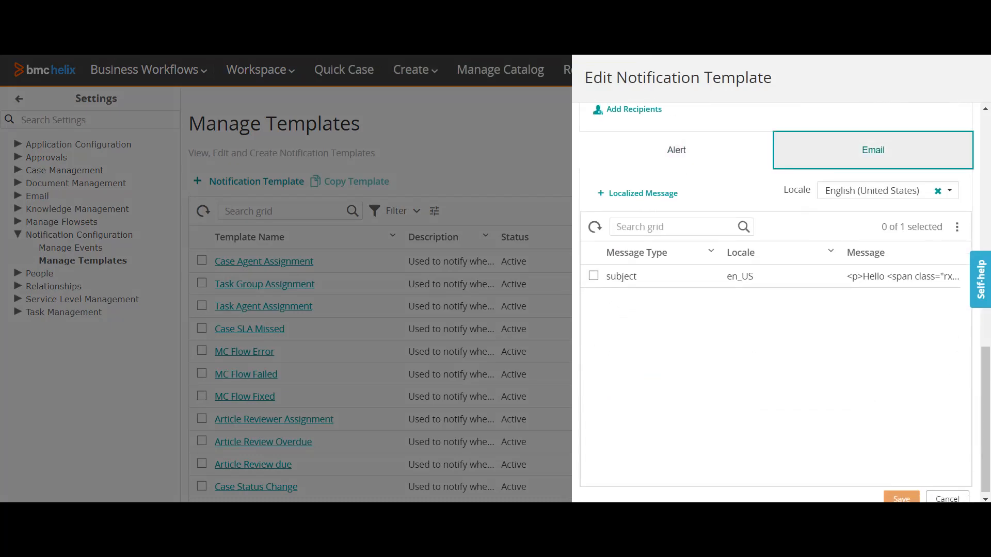
left_click(676, 150)
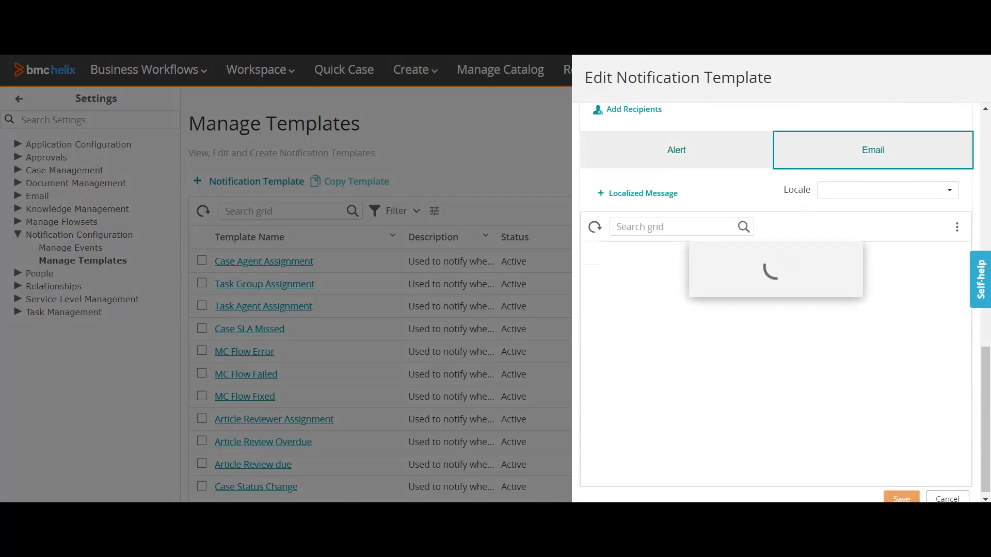
scroll(776, 309, "down", 1)
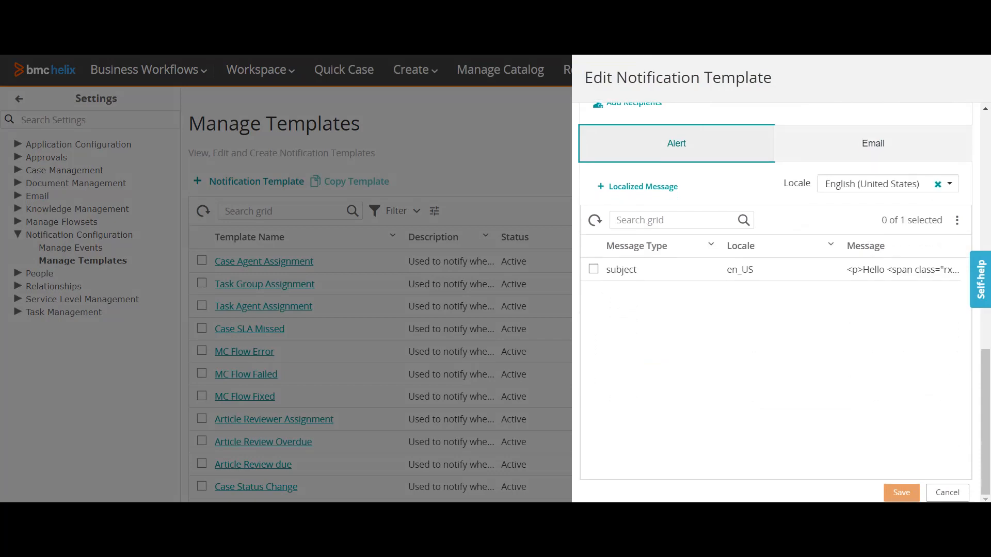
left_click(947, 494)
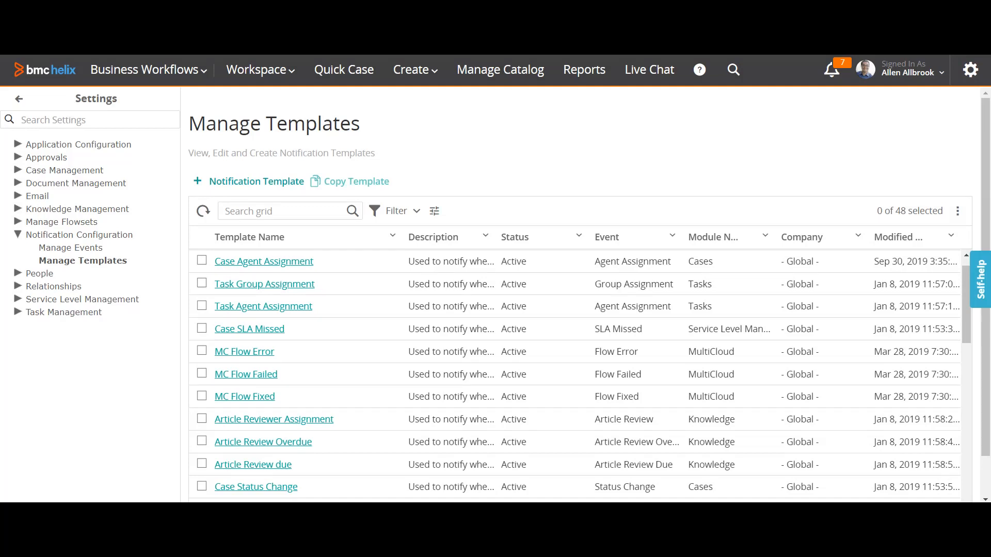
Switch to Innovation Studio and start a new process in the Case Management Service library
left_click(149, 69)
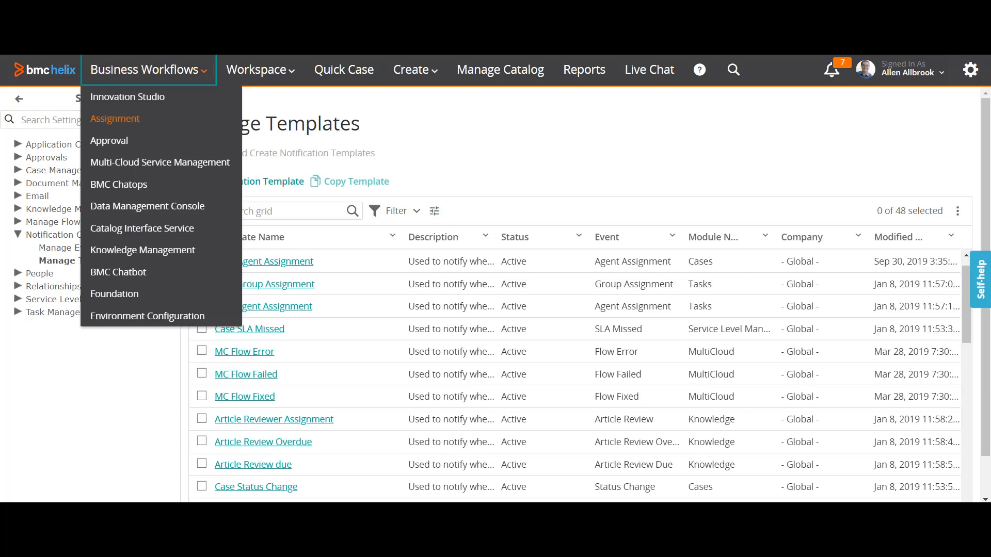
left_click(127, 96)
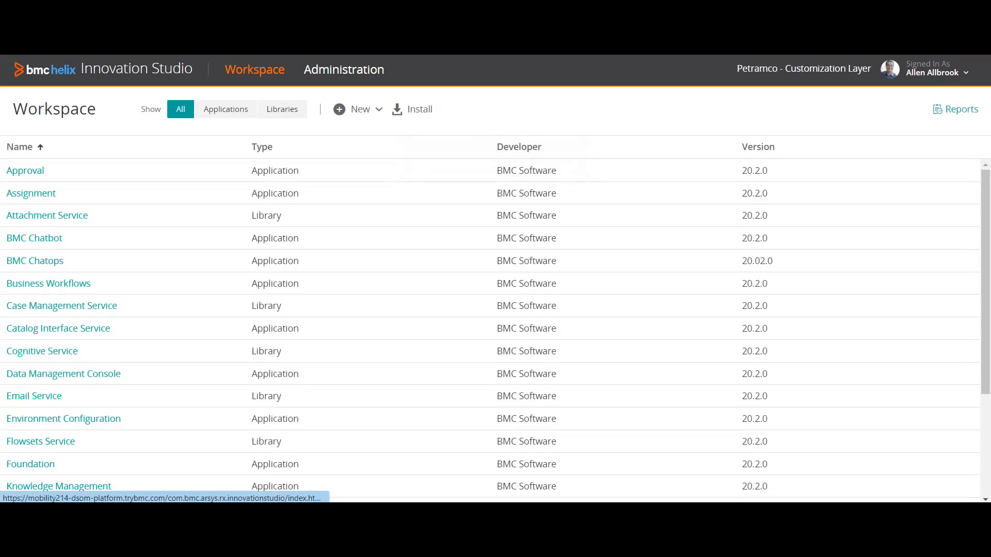
left_click(61, 306)
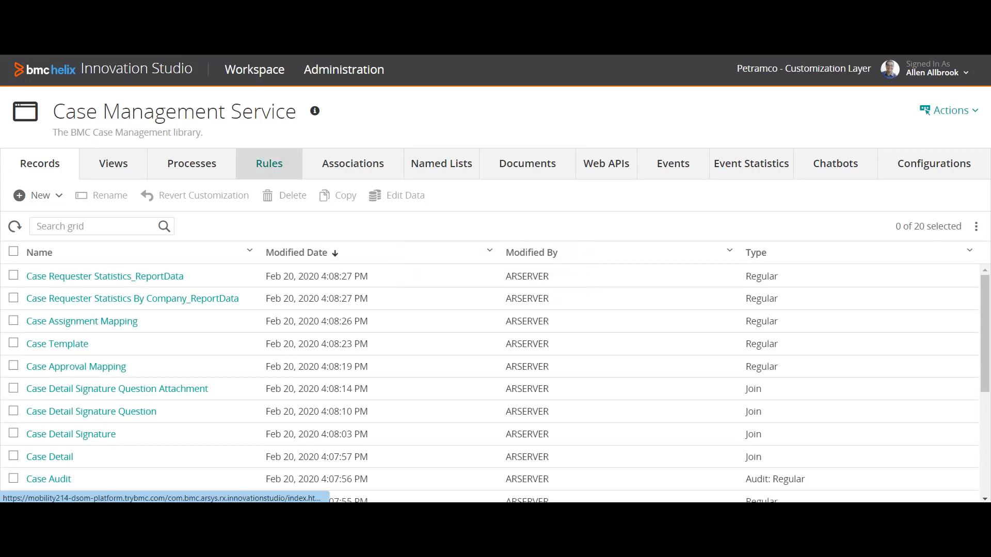
left_click(270, 163)
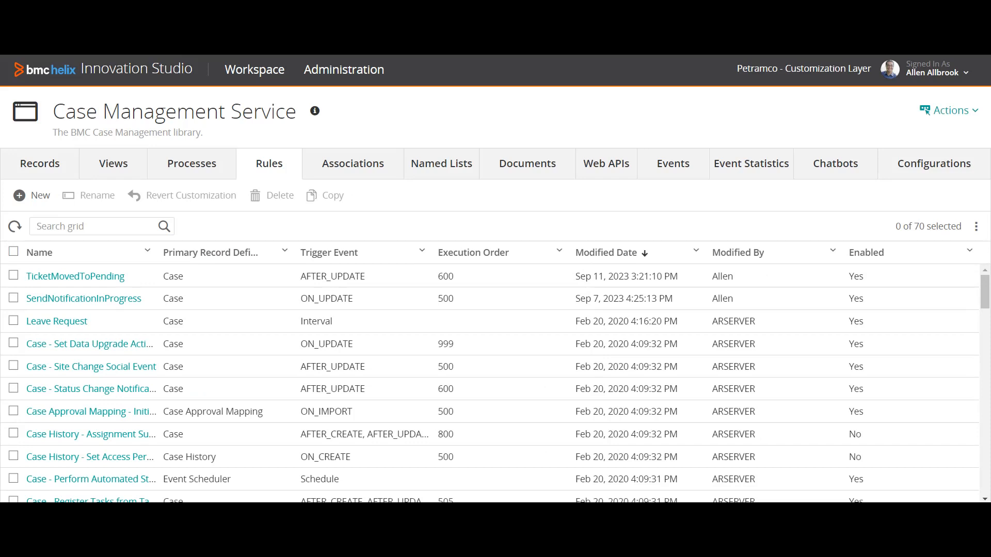
left_click(191, 163)
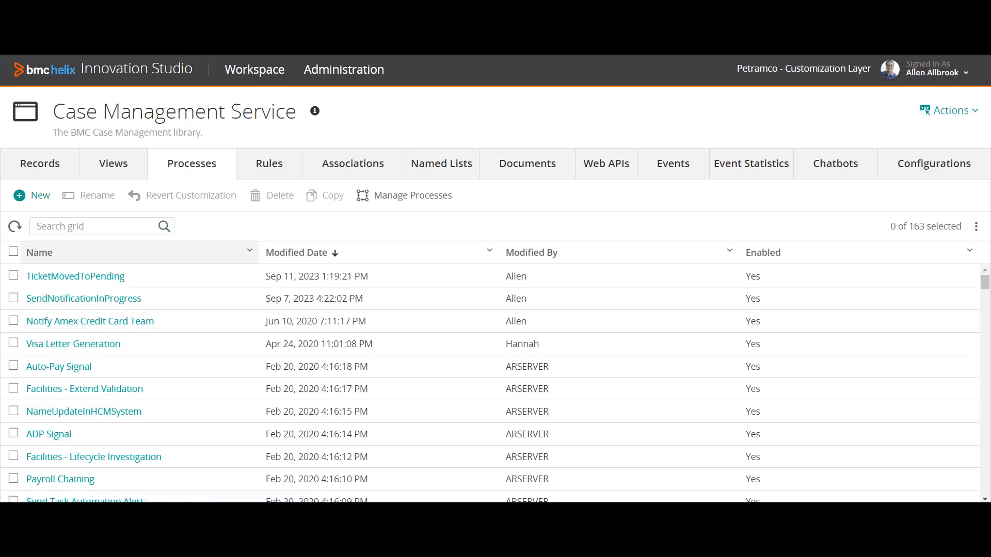
left_click(32, 195)
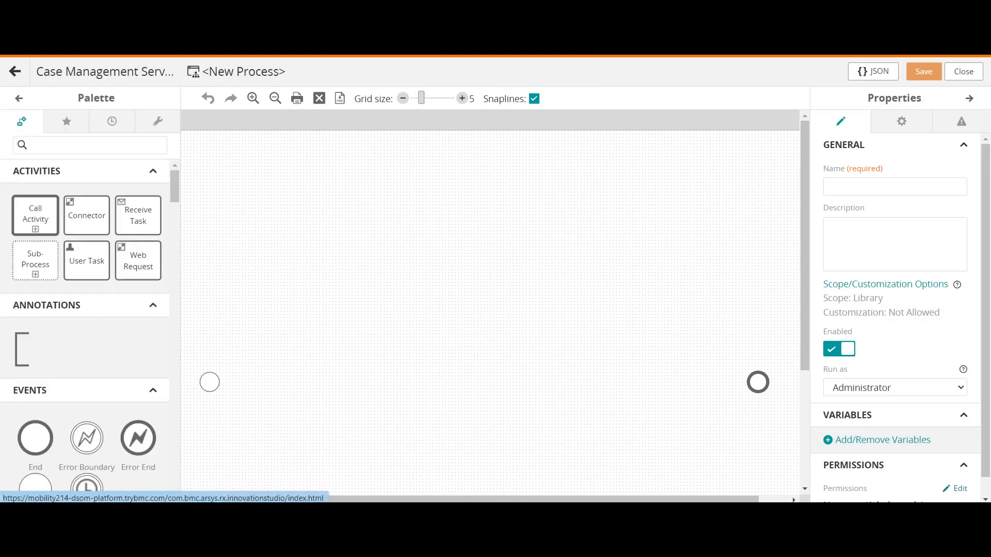
Search the palette for "send" and place a Send Notification Using Event action between the start and end events
left_click(90, 145)
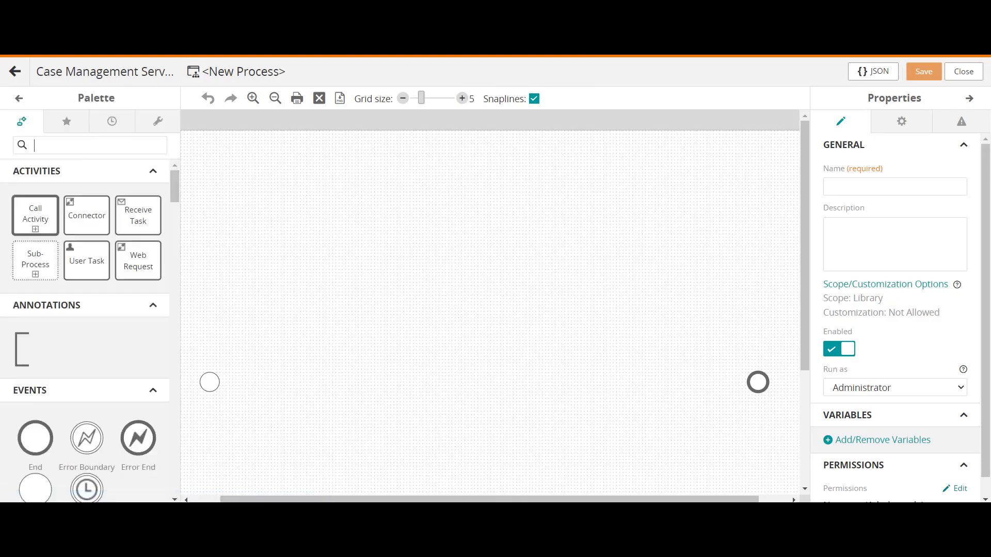
type("se")
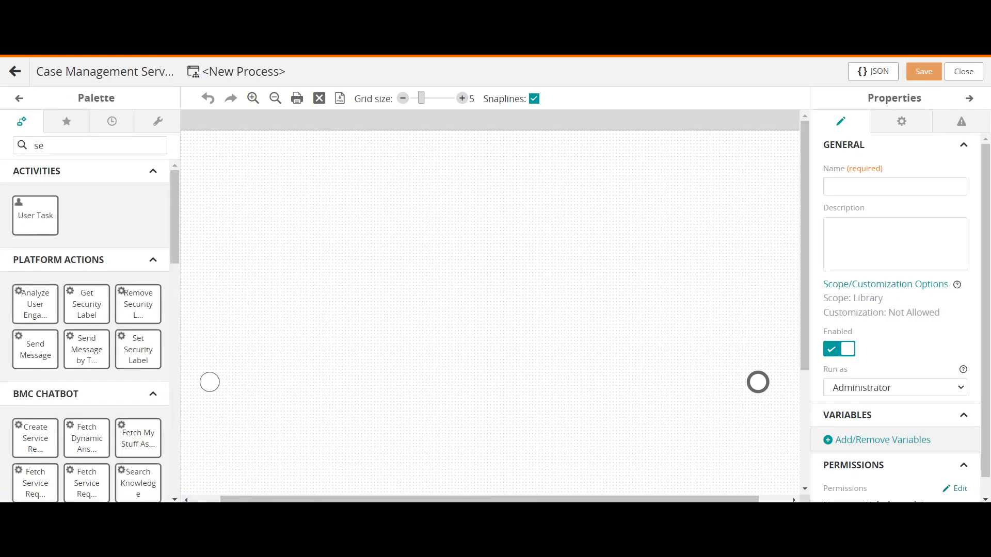
type("nd")
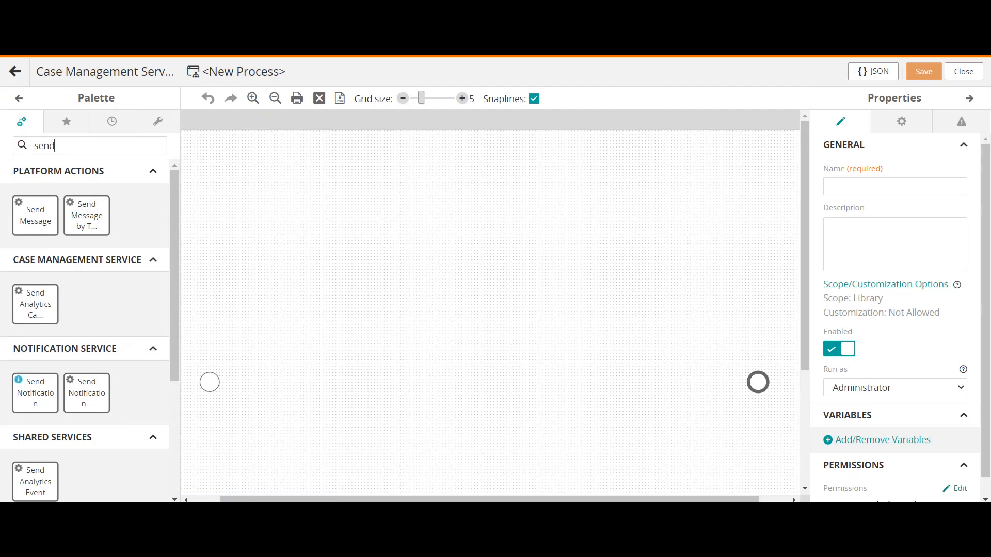
left_click_drag(87, 392, 387, 379)
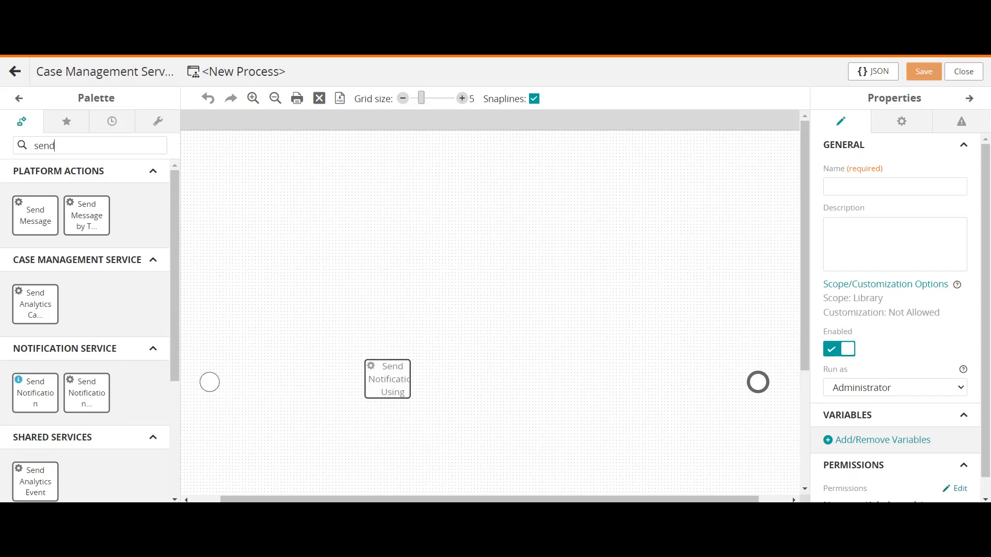
Connect the start event to the Send Notification Using Event action with a sequence flow, and select the action
left_click(210, 382)
left_click_drag(230, 382, 386, 379)
left_click(386, 378)
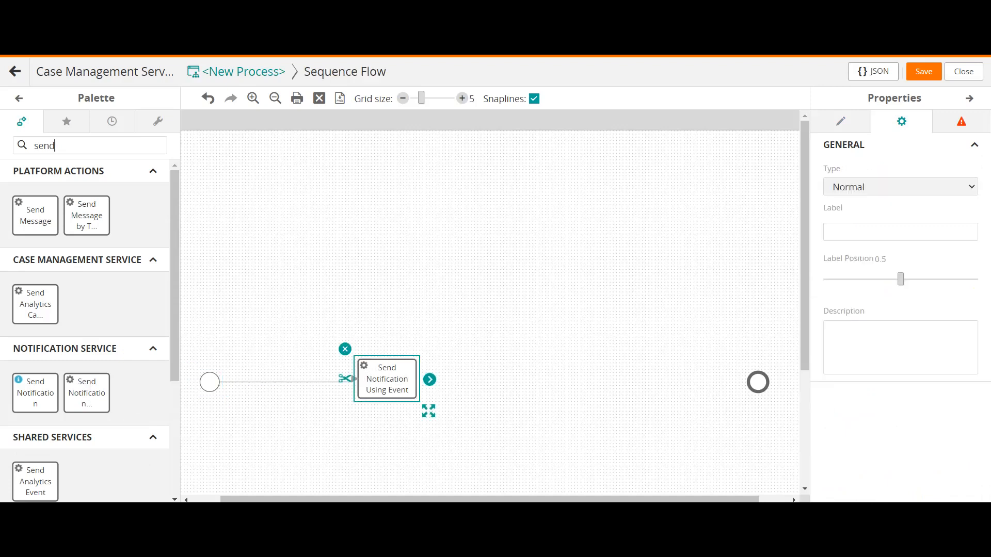
Delete the flow into the Send Notification Using Event action and reconnect the start event, the action and the end event with sequence flows
left_click(328, 381)
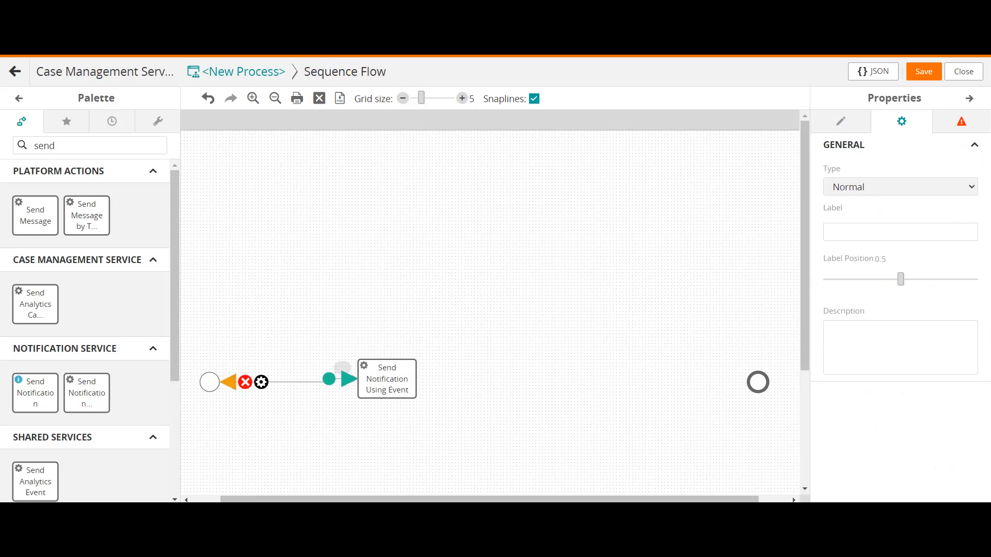
key("Delete")
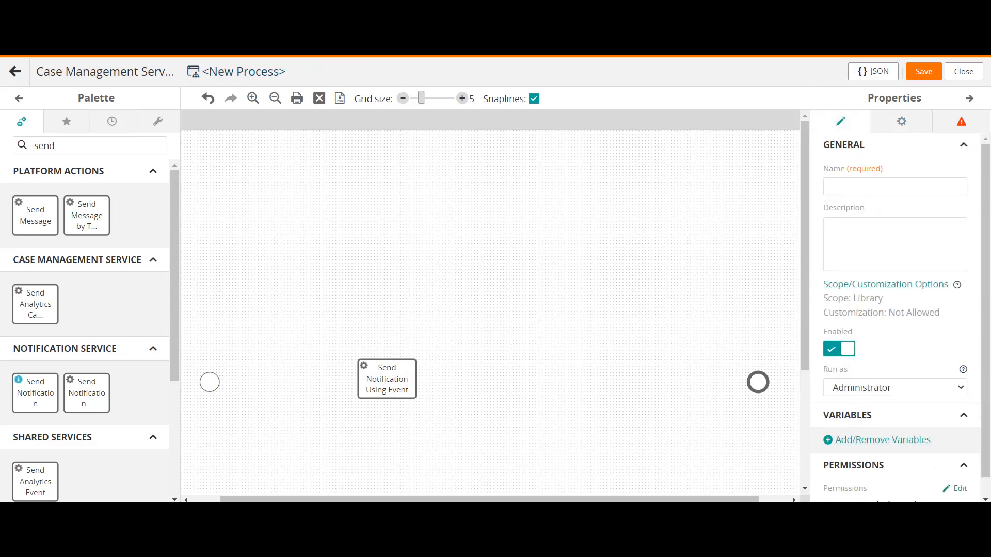
left_click(209, 382)
left_click_drag(230, 382, 751, 385)
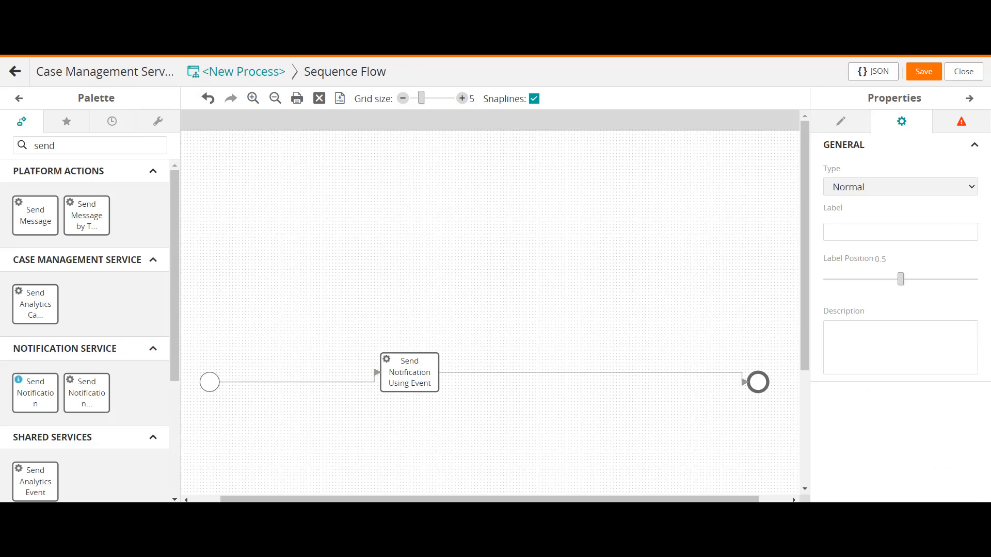
Label the Send Notification Using Event action PendingNotificationProcess
left_click(410, 372)
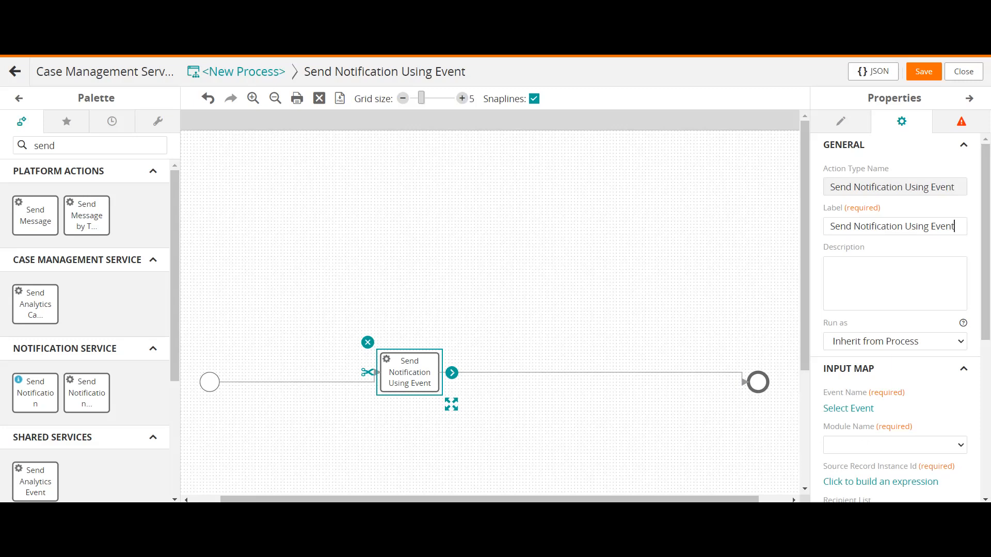
key("ctrl+a")
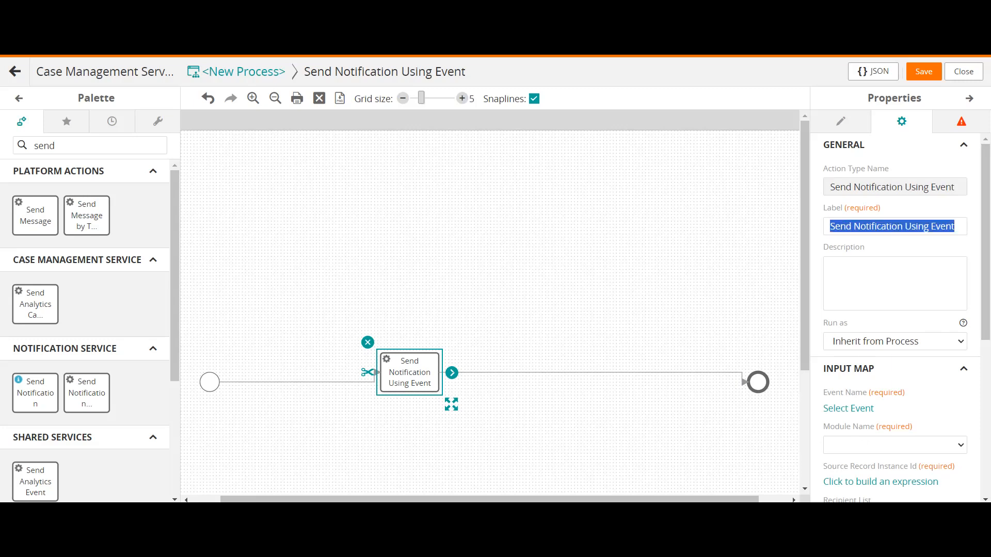
type("PendingNoti")
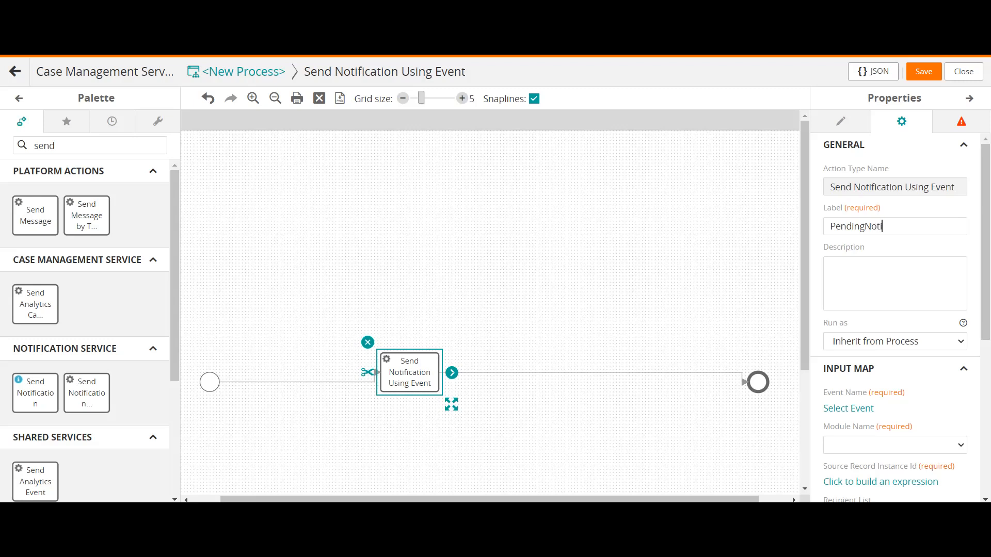
type("ficationProcess")
scroll(901, 319, "down", 1)
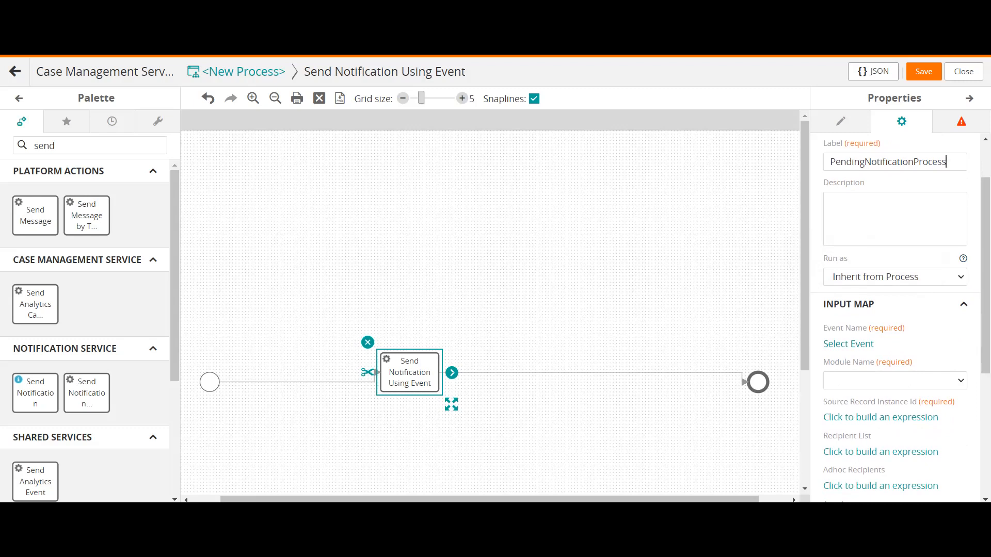
key("Tab")
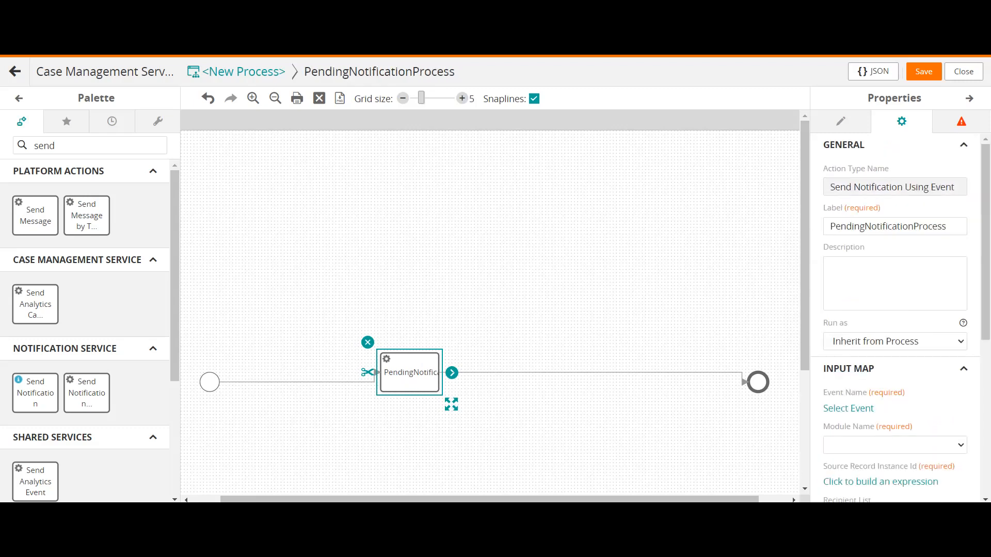
In the action's input map, search the events for "Pend", choose PendingNotificationEvent as the event and set the module name to Cases
scroll(900, 322, "down", 1)
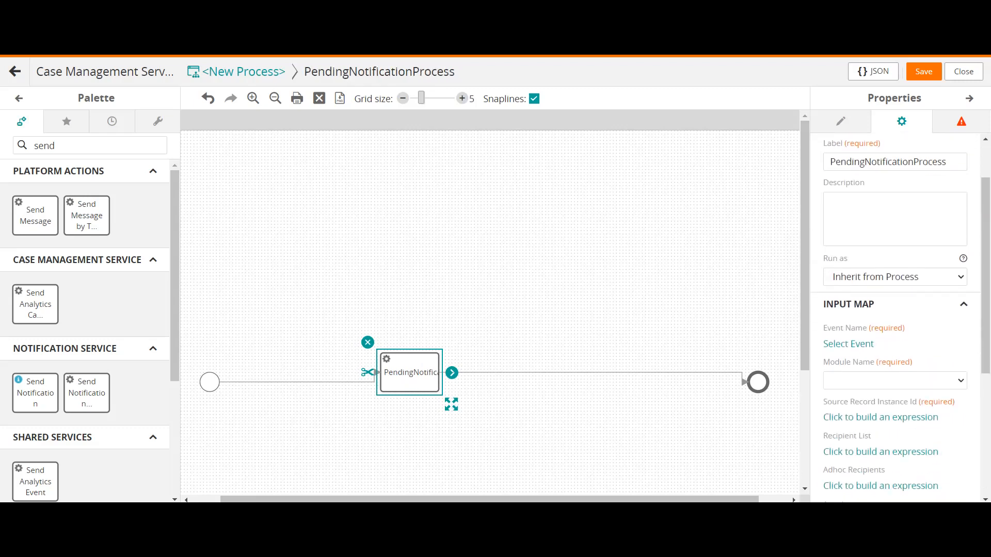
left_click(848, 345)
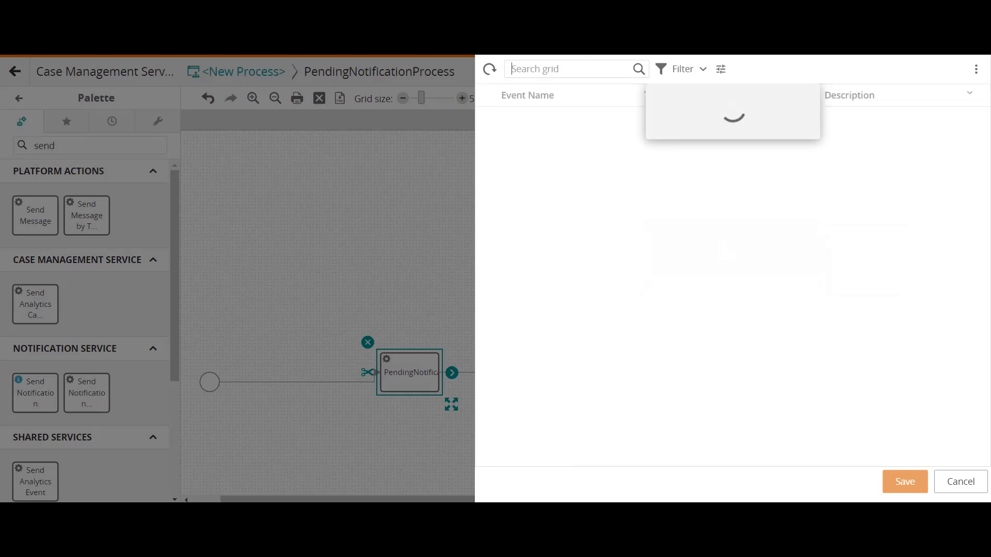
type("P")
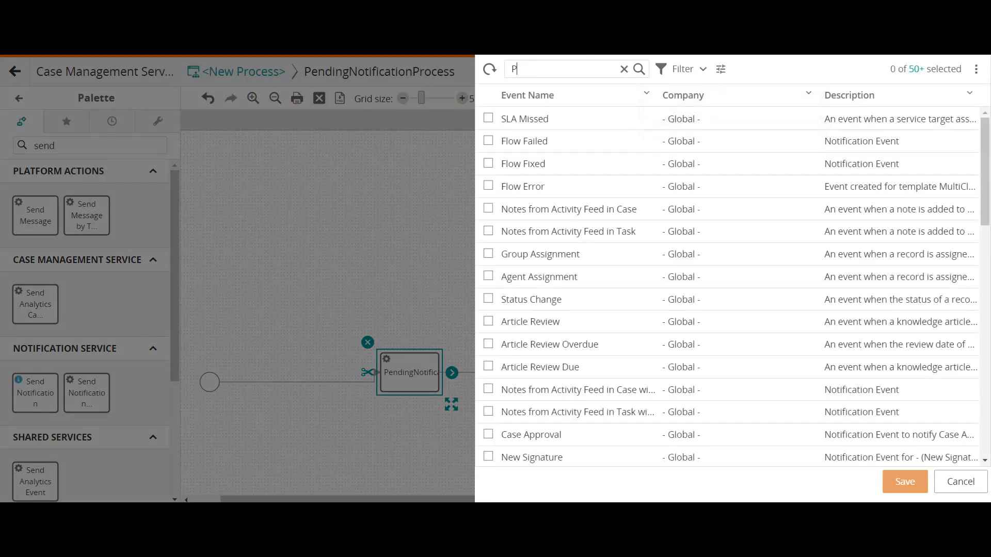
type("end")
key("Return")
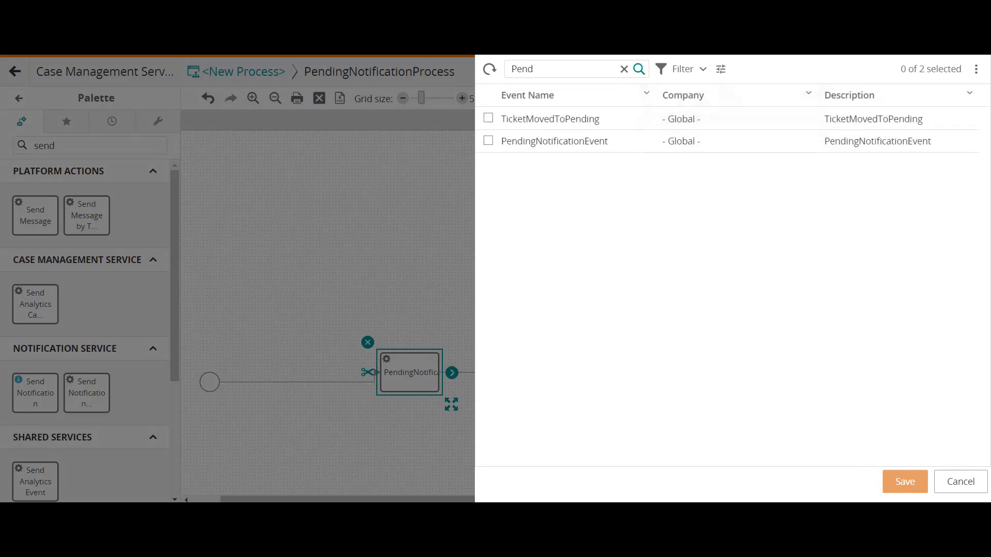
left_click(488, 141)
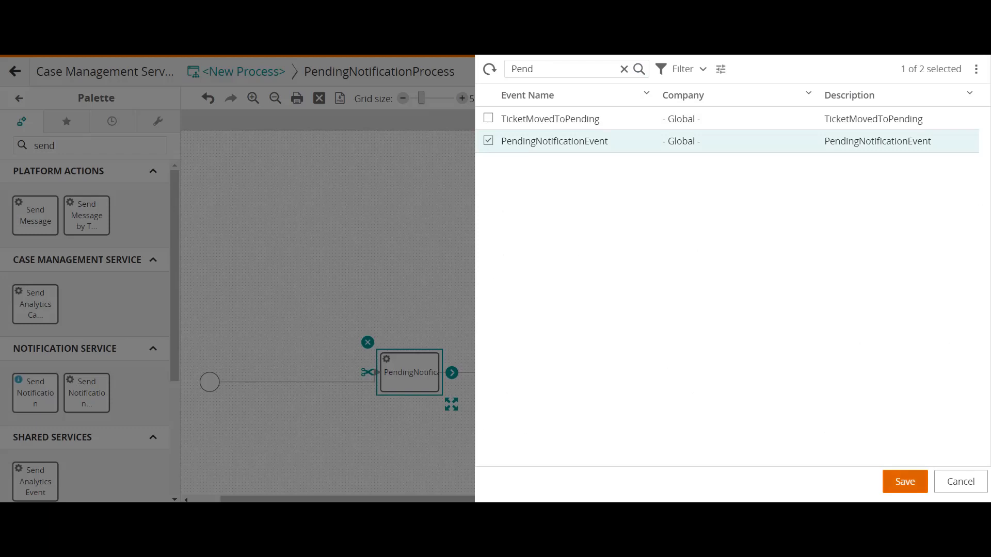
left_click(904, 482)
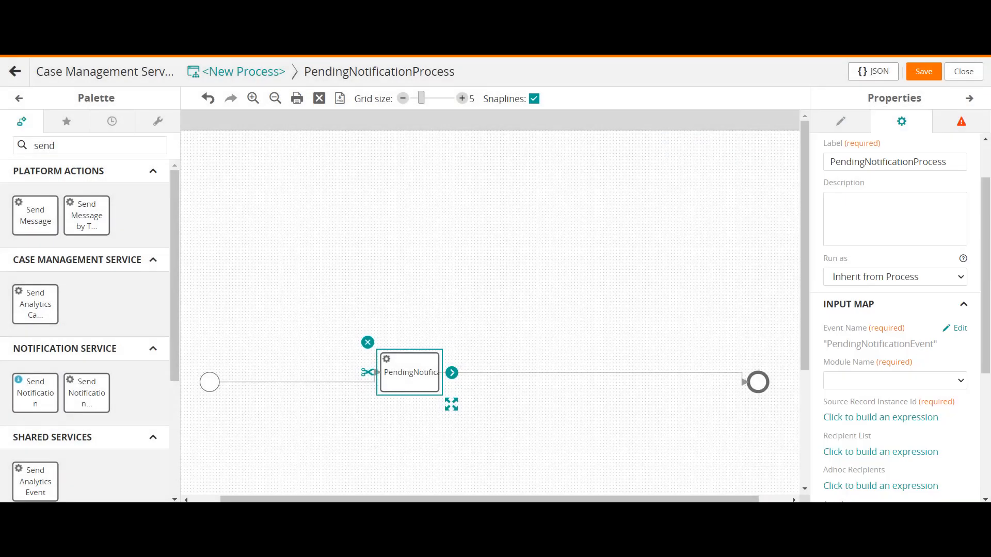
left_click(895, 381)
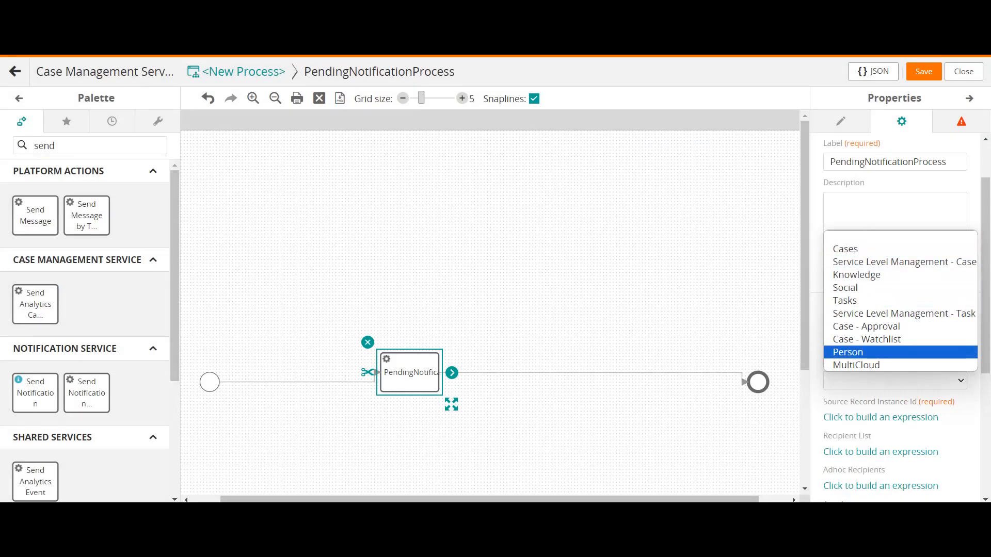
left_click(845, 248)
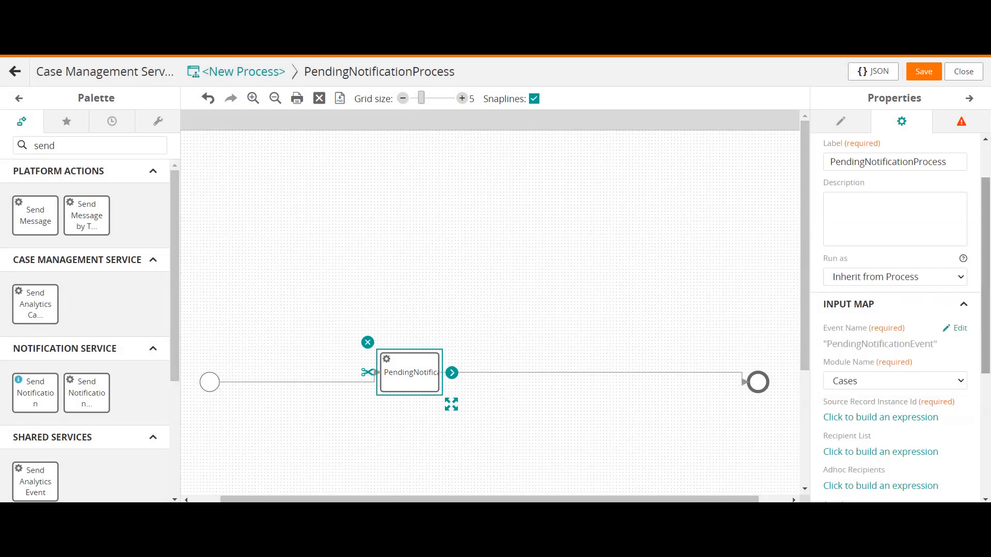
Build the Source Record Instance Id expression from the ID value in the PendingNotificationProcess activity's output
scroll(895, 309, "down", 1)
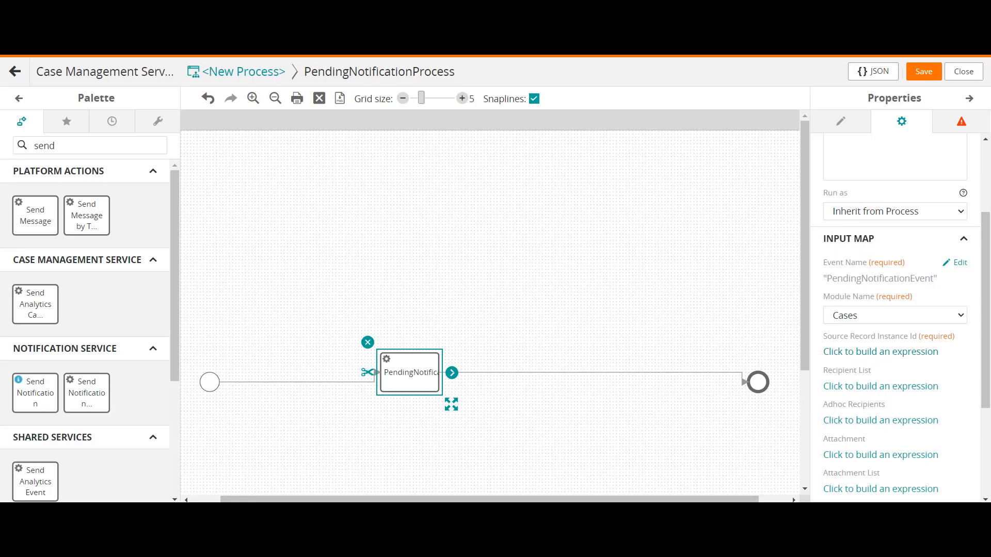
left_click(880, 351)
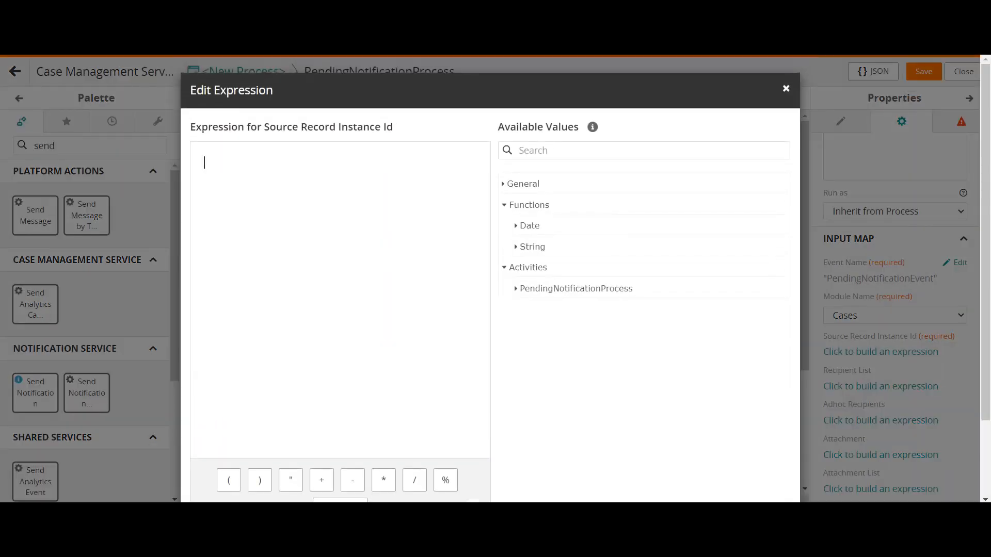
left_click(576, 288)
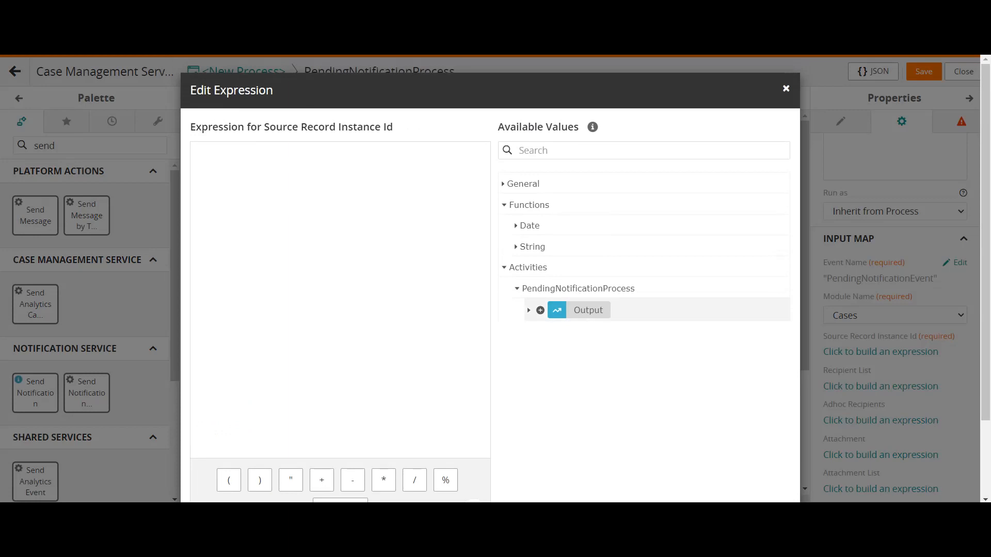
left_click(528, 310)
scroll(640, 335, "down", 3)
scroll(640, 336, "up", 3)
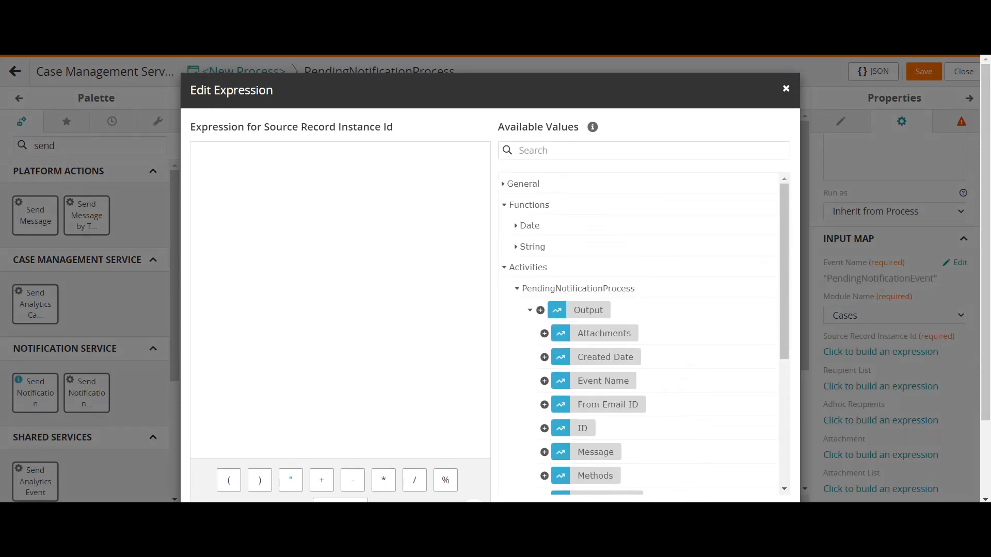
scroll(645, 356, "down", 4)
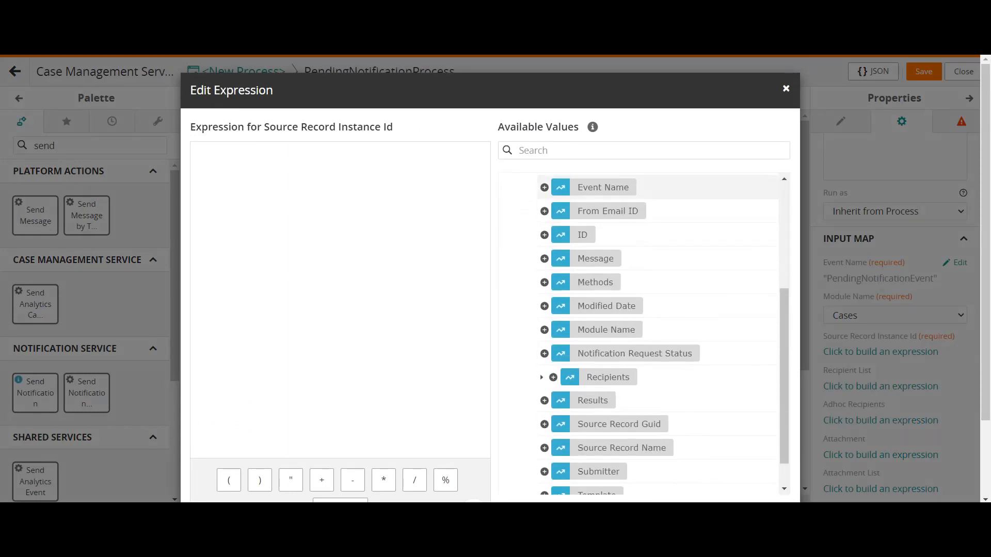
left_click(582, 235)
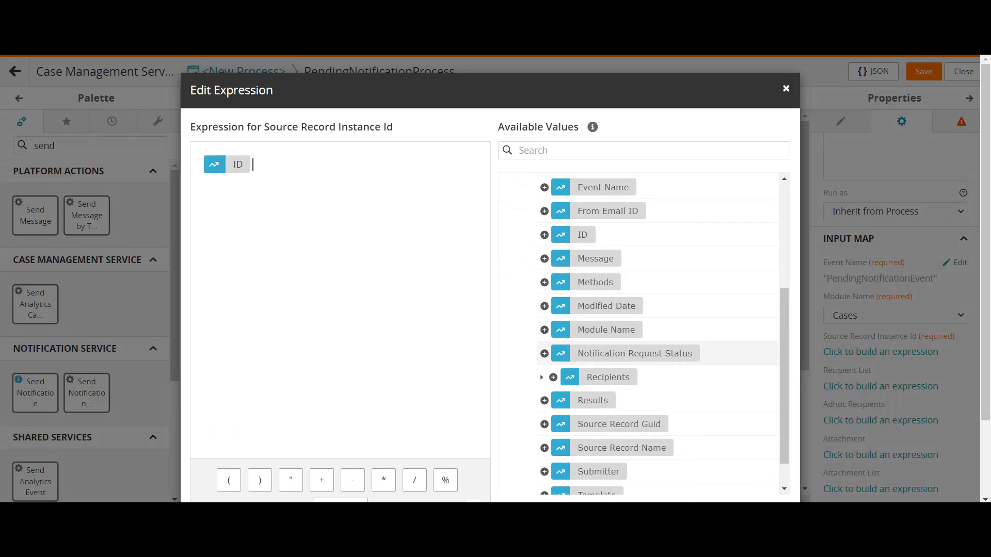
scroll(619, 423, "down", 1)
scroll(619, 416, "down", 2)
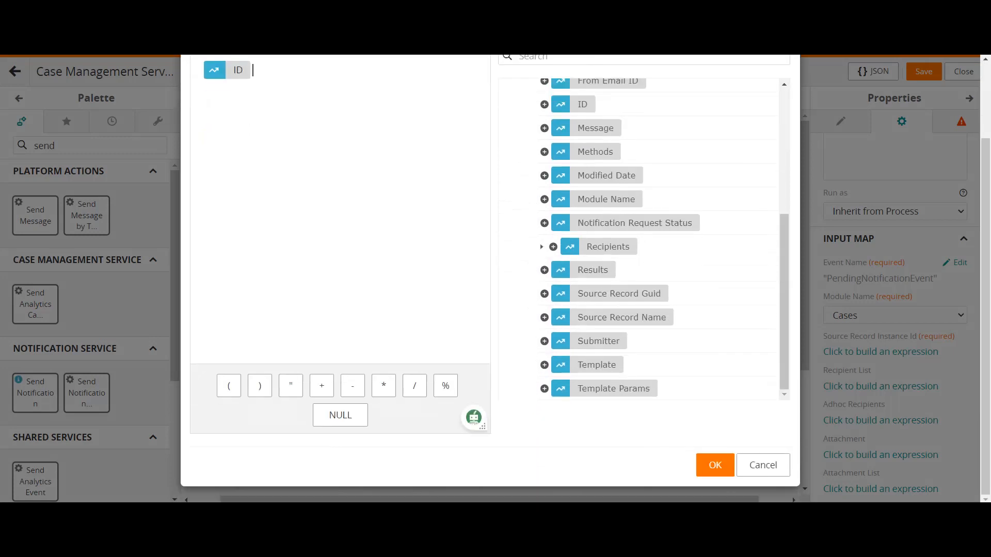
scroll(619, 299, "up", 10)
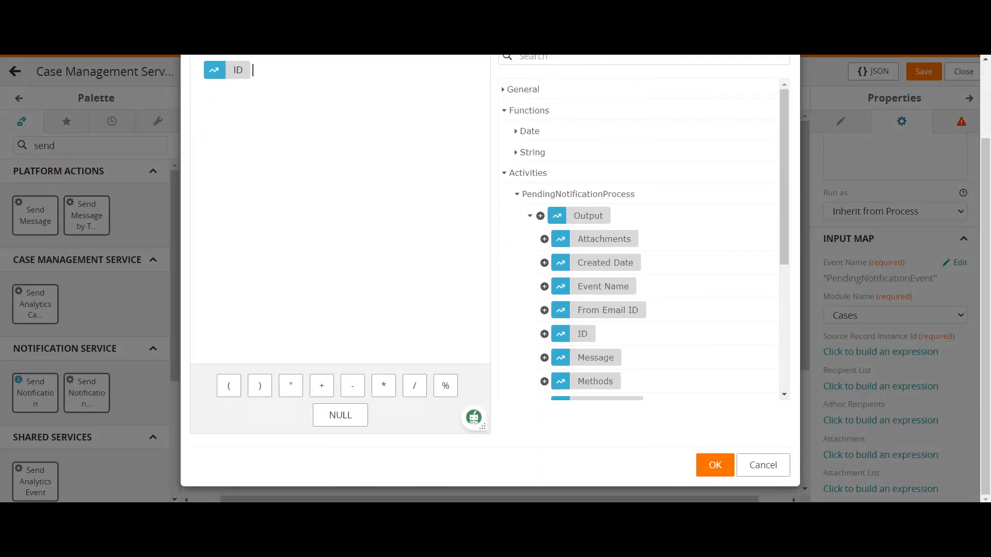
scroll(619, 309, "down", 5)
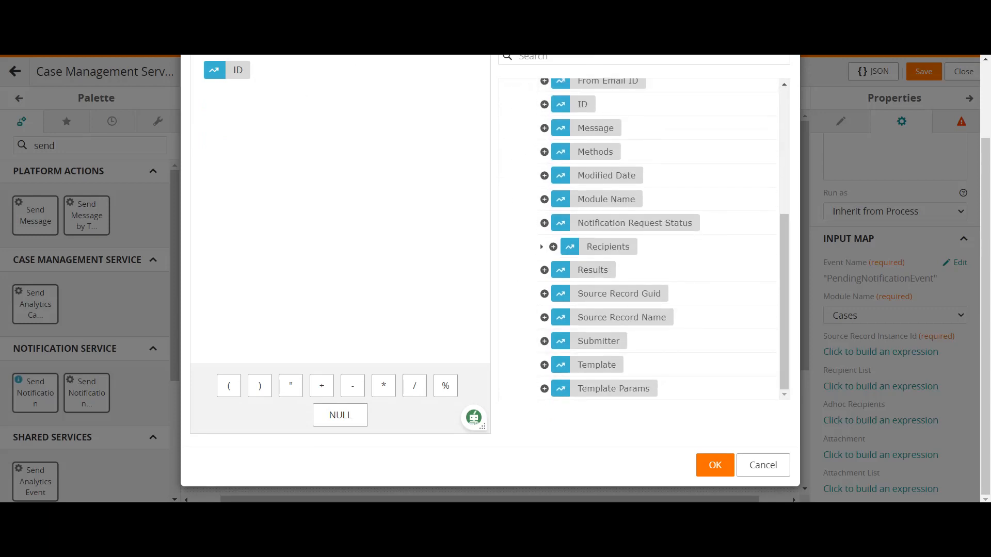
left_click(714, 465)
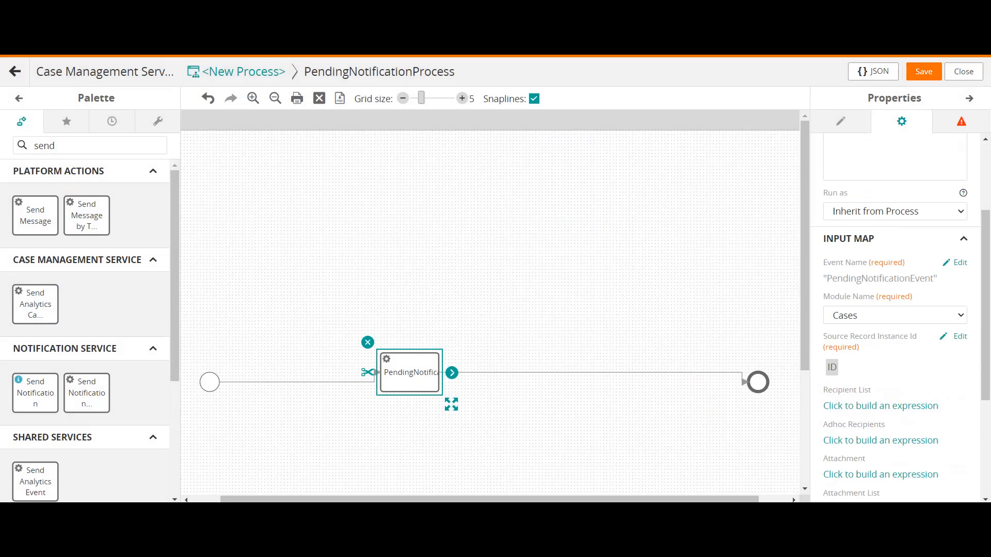
Name the process PendingNotificationProcess, correcting the blank-name validation issue, and save it
scroll(896, 310, "up", 3)
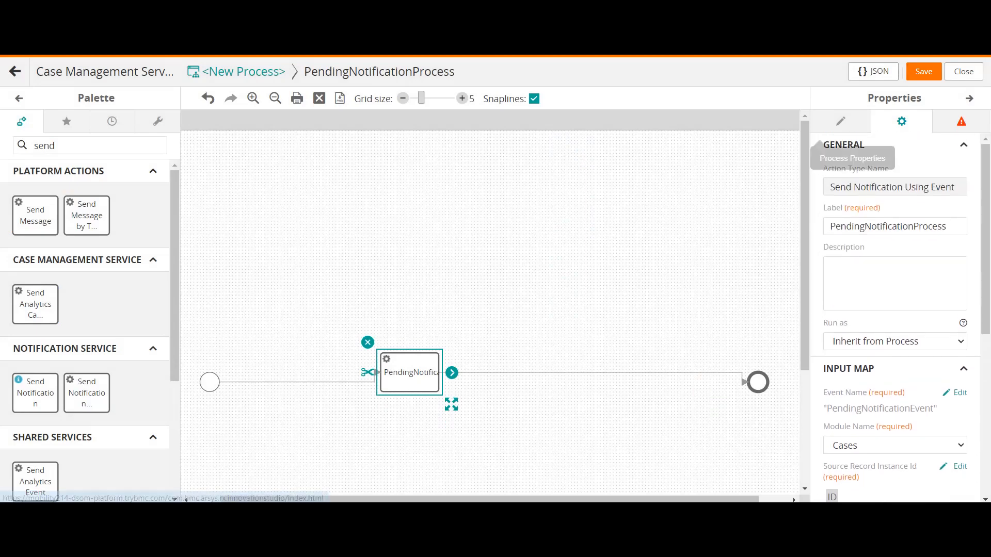
left_click(924, 71)
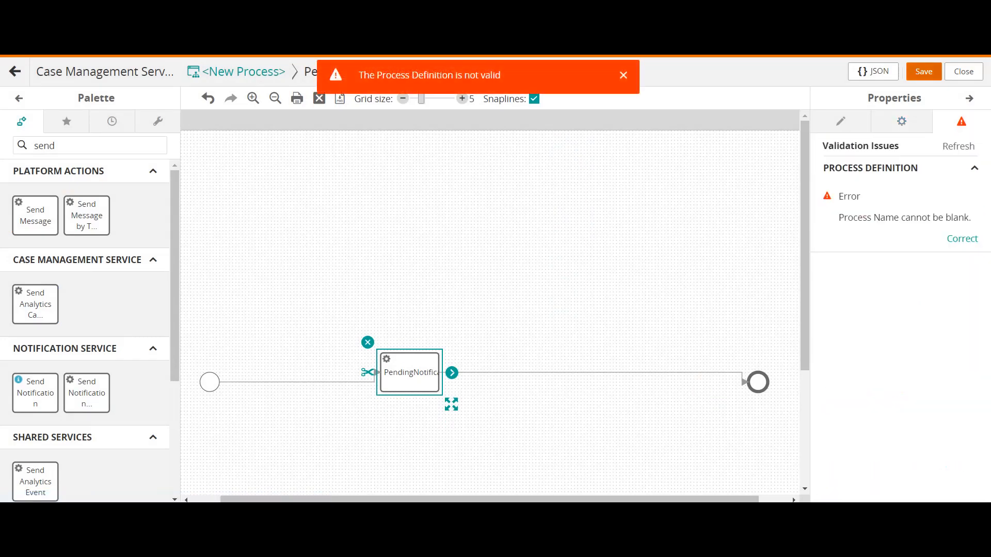
left_click(962, 239)
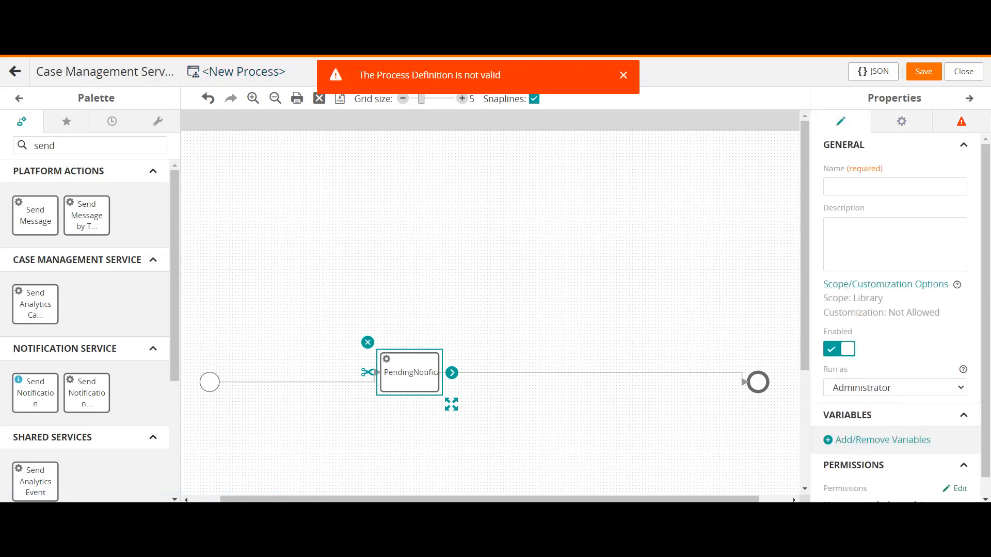
type("Pending")
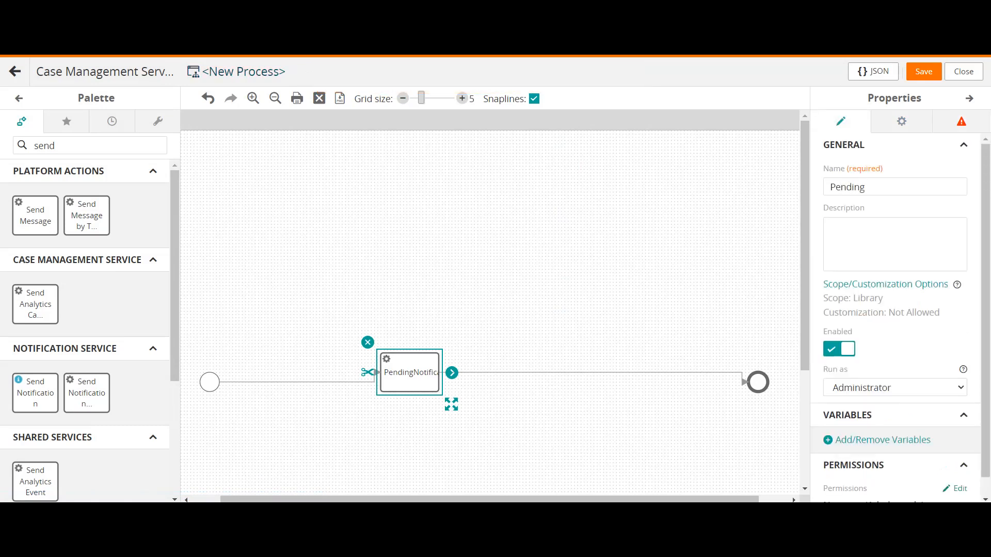
type("NotificationProcess")
key("ctrl+shift+Left")
key("ctrl+shift+Left")
key("ctrl+shift+Left")
left_click(924, 71)
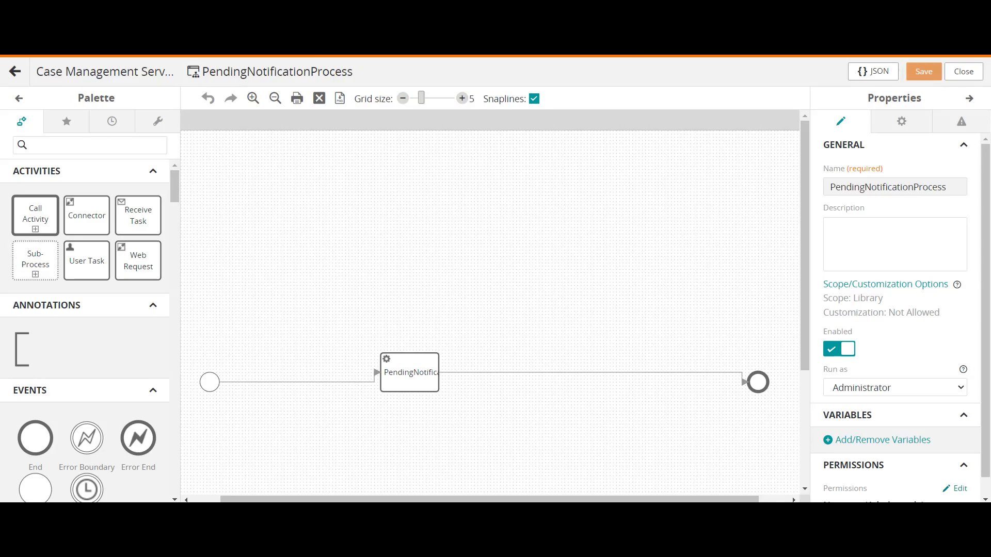
Return to the Case Management Service library and start a new rule
left_click(15, 72)
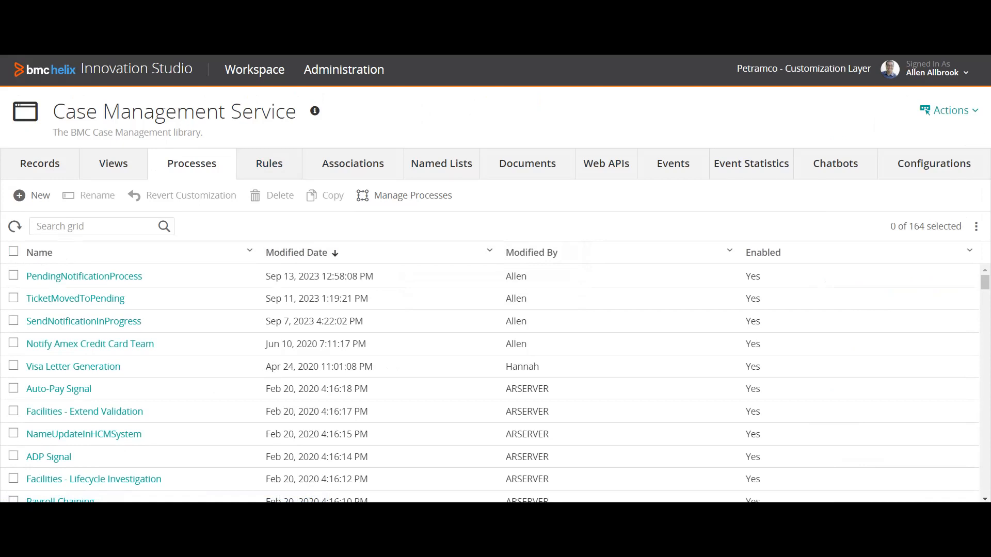
left_click(269, 163)
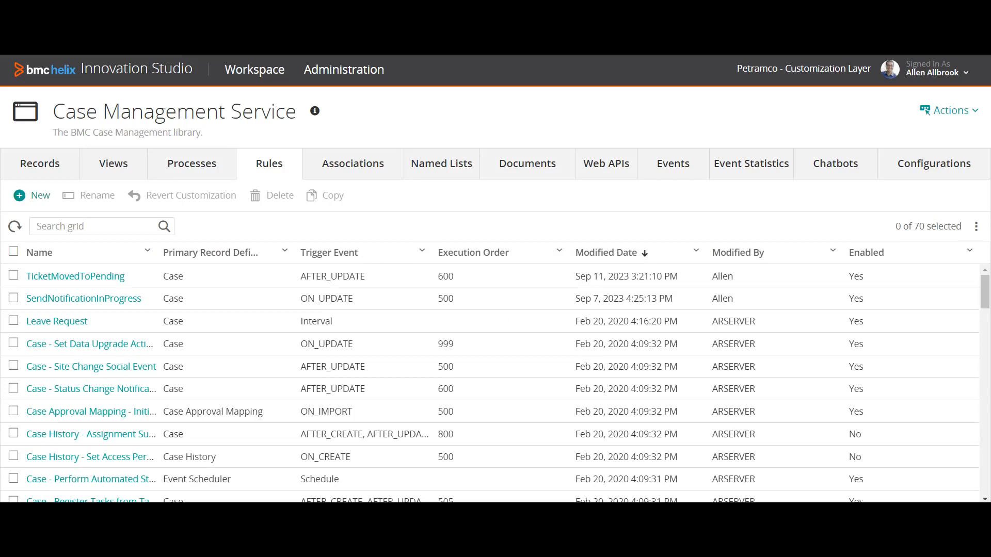
left_click(33, 195)
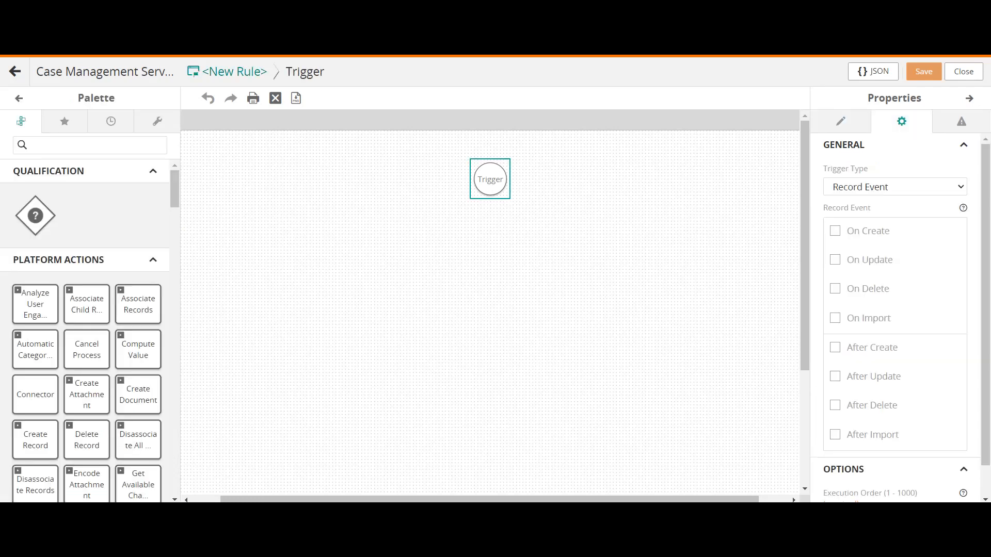
scroll(835, 342, "down", 1)
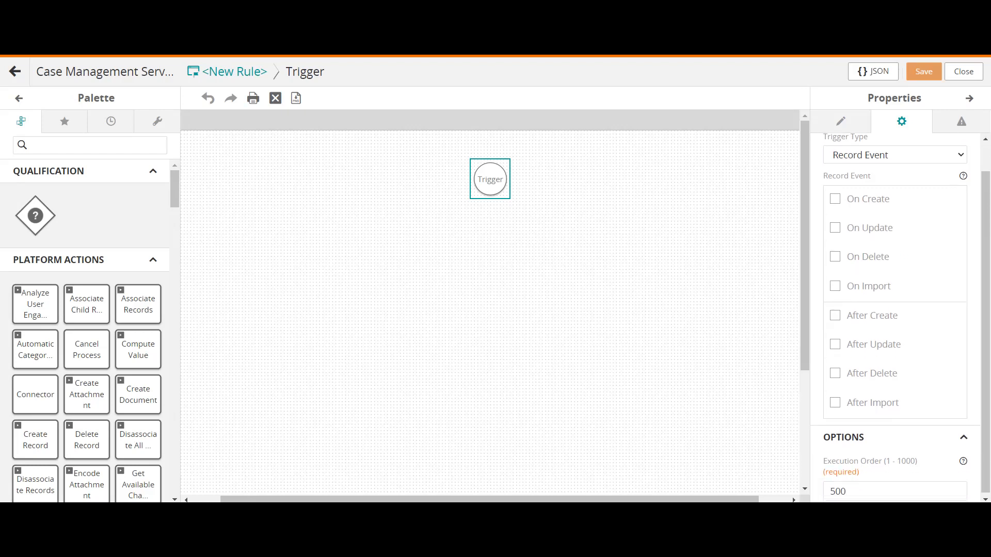
Set the rule's trigger to the Record Event type, firing After Update
left_click(834, 342)
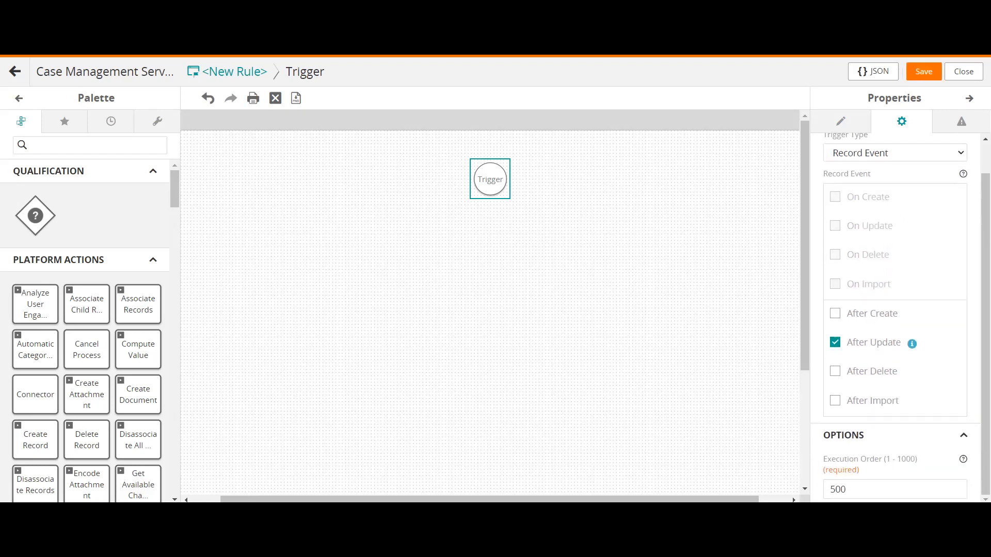
scroll(896, 318, "up", 1)
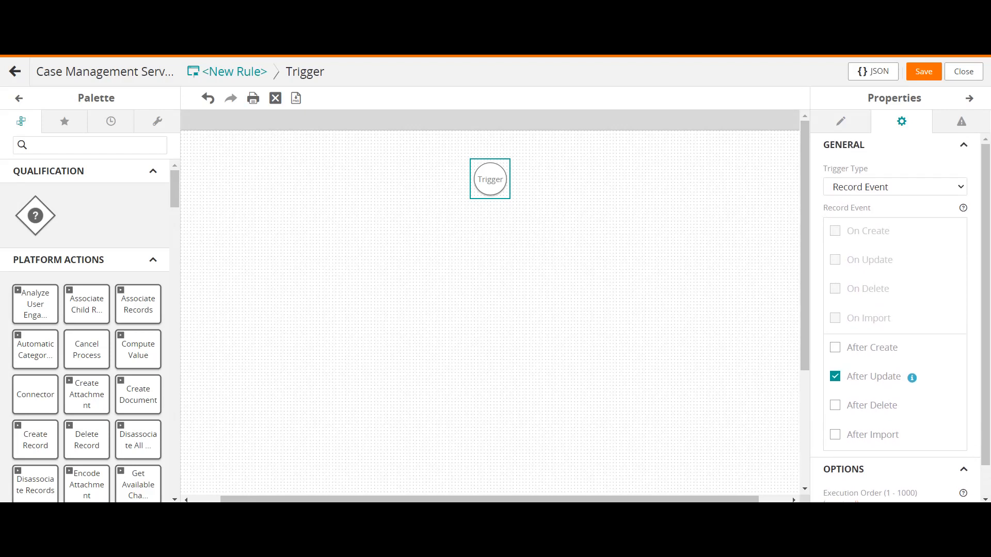
left_click(894, 187)
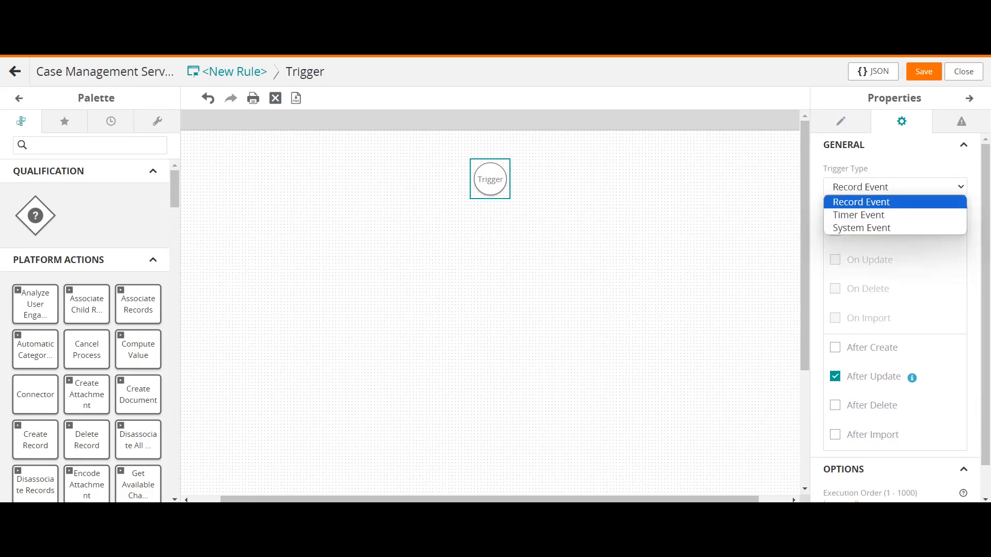
left_click(894, 202)
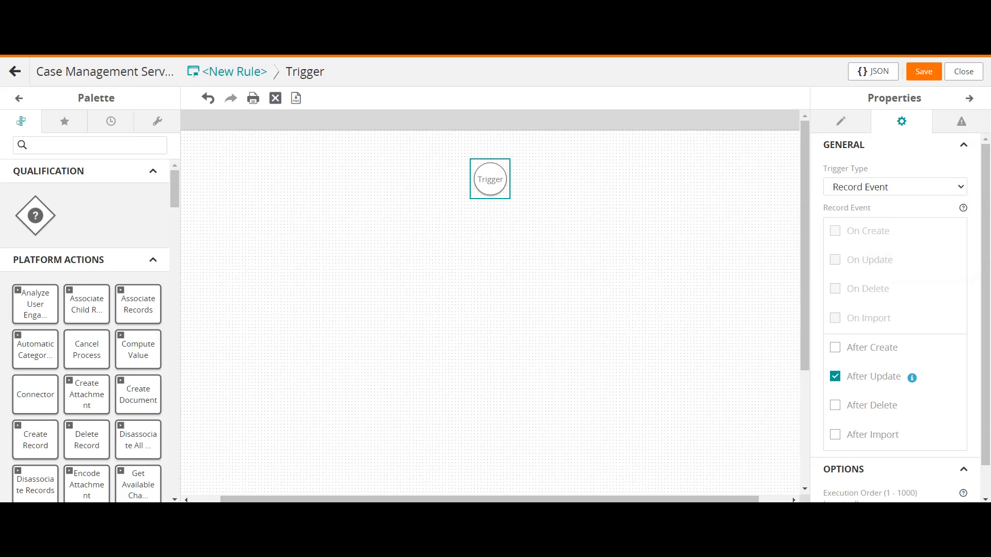
type("s")
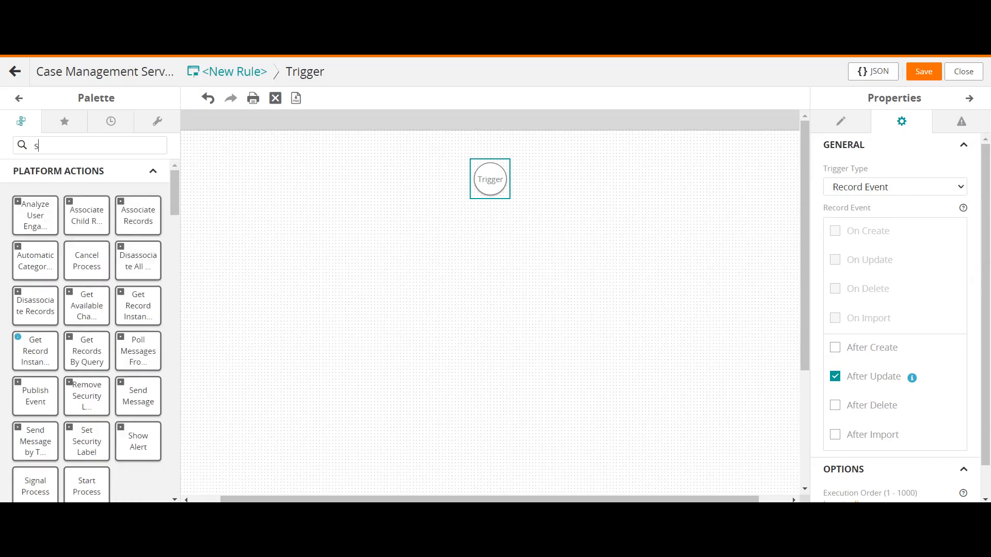
key("BackSpace")
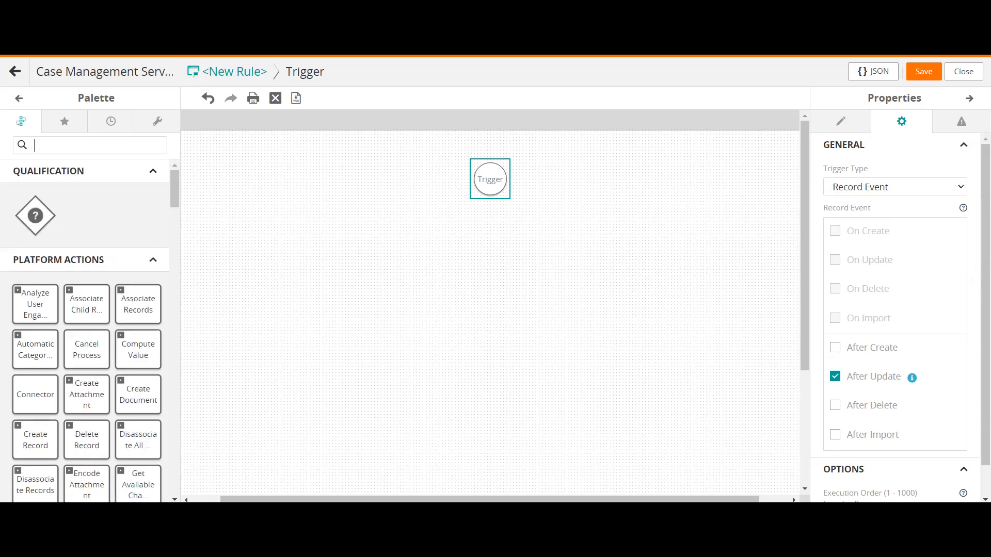
left_click(490, 309)
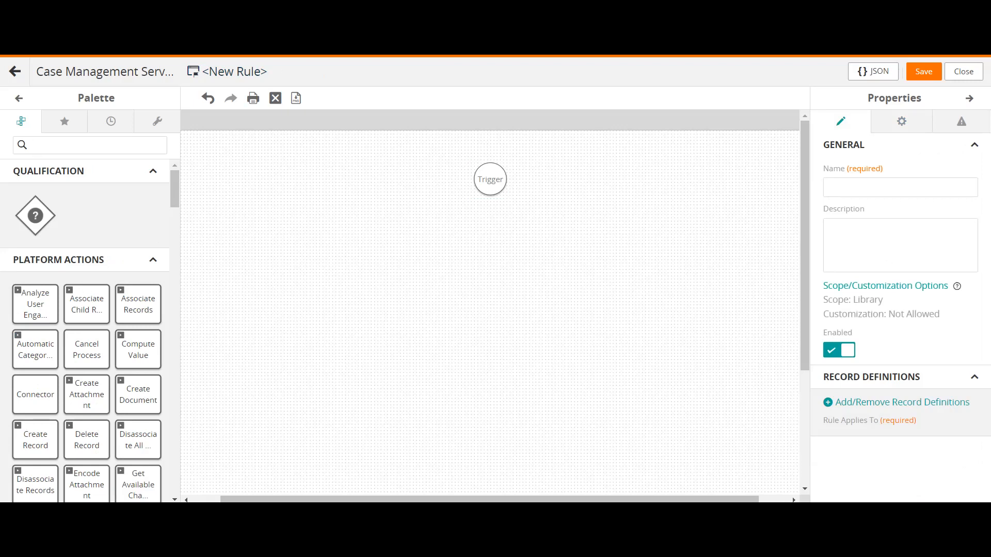
left_click(490, 179)
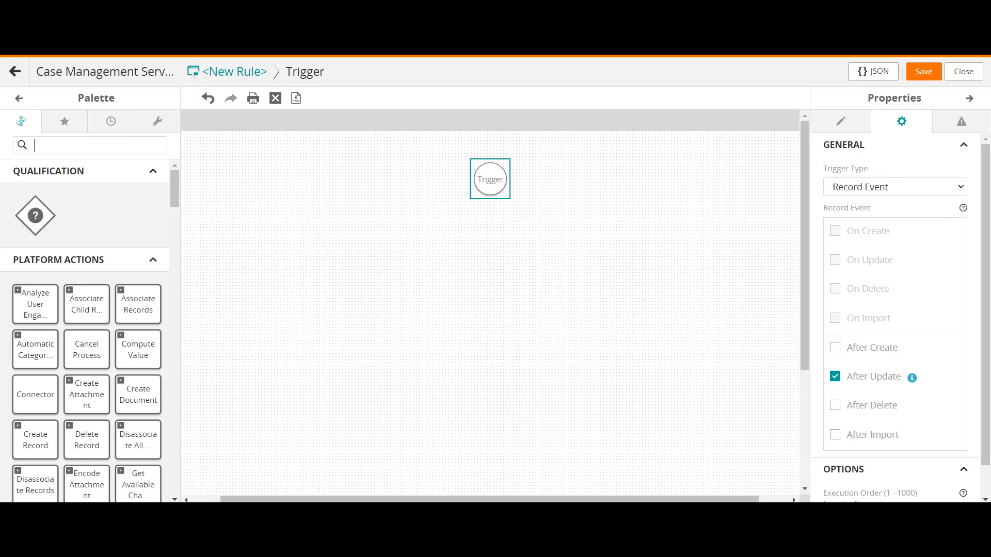
Add a qualification below the trigger and label it checkstatus
left_click_drag(35, 215, 483, 266)
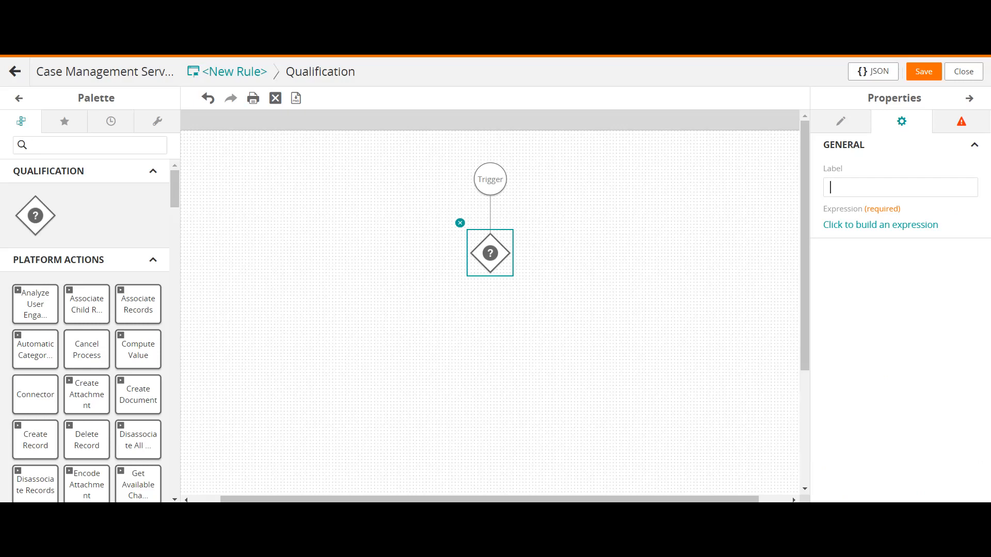
type("checkstatus")
left_click(881, 225)
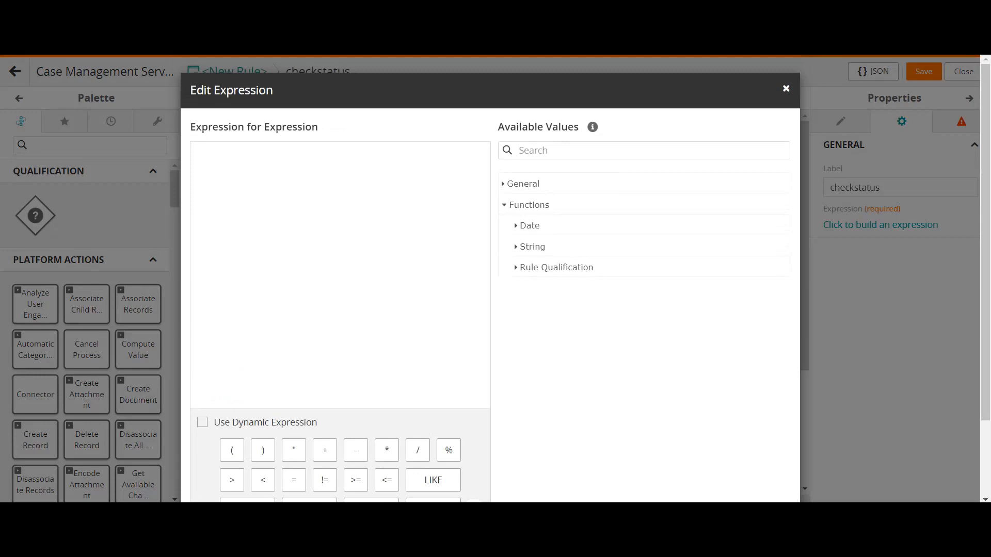
key("Escape")
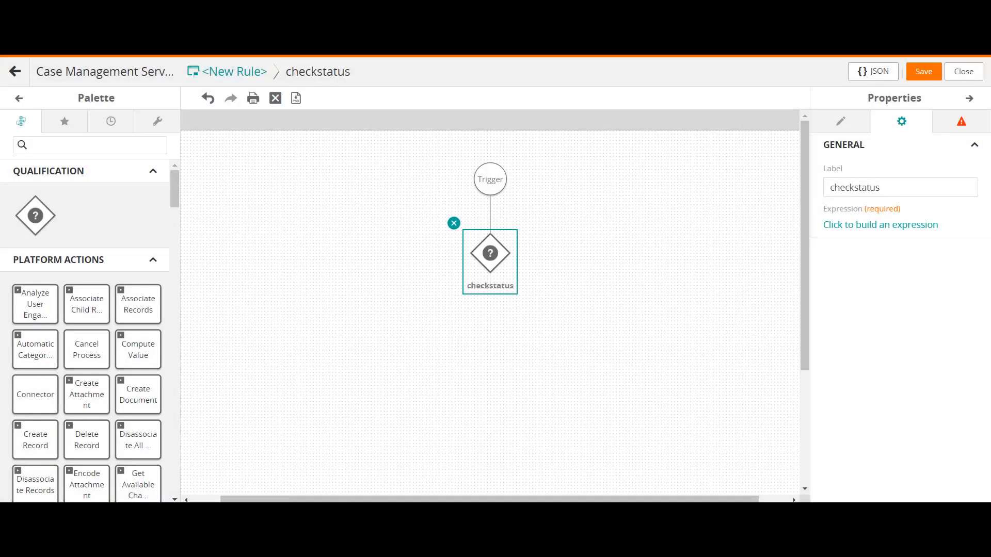
Add Case as the primary record definition the rule applies to and save the selection
left_click(490, 179)
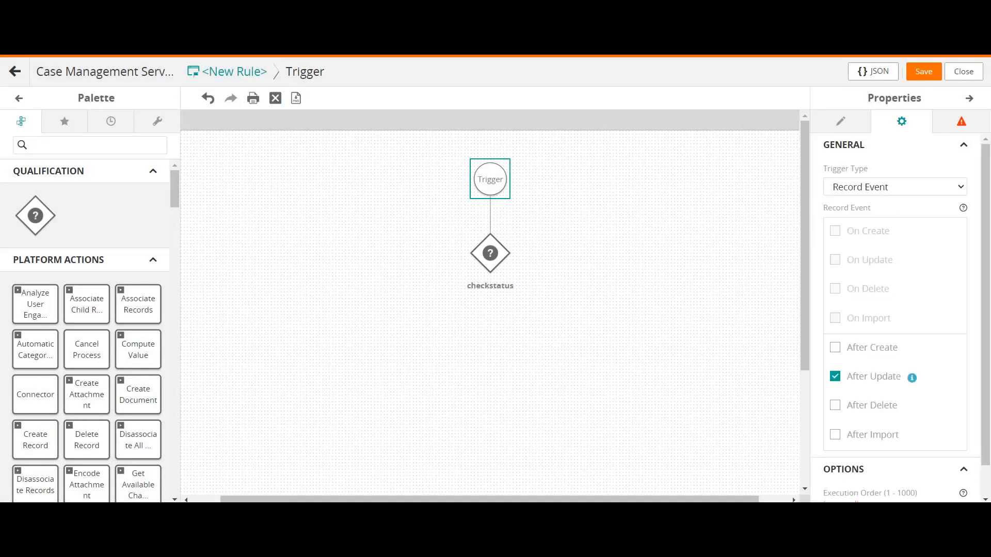
scroll(895, 317, "down", 1)
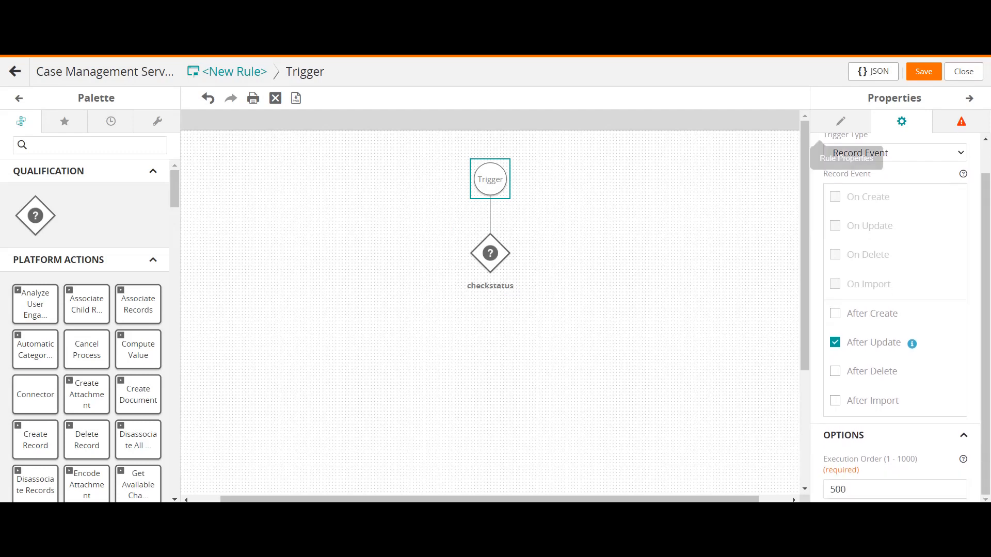
left_click(840, 121)
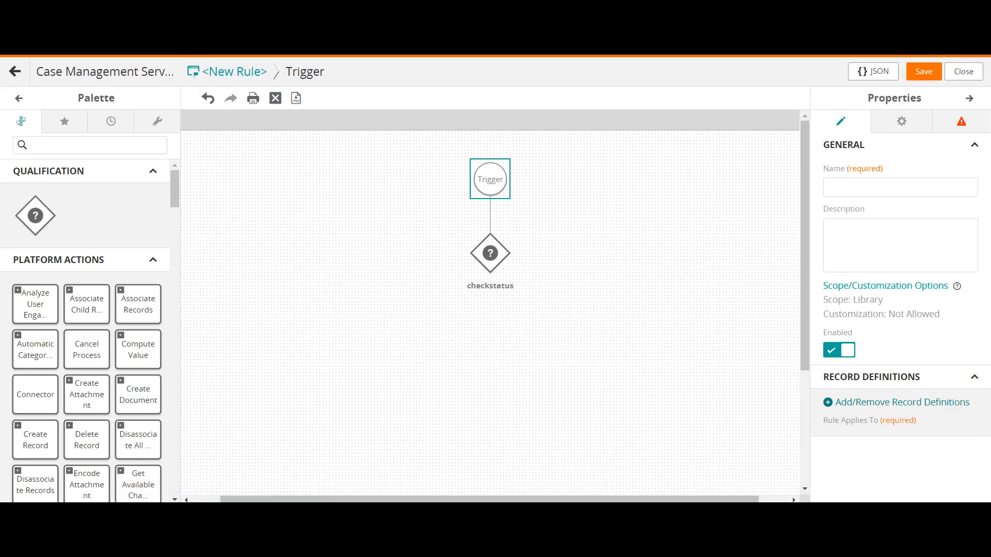
left_click(902, 402)
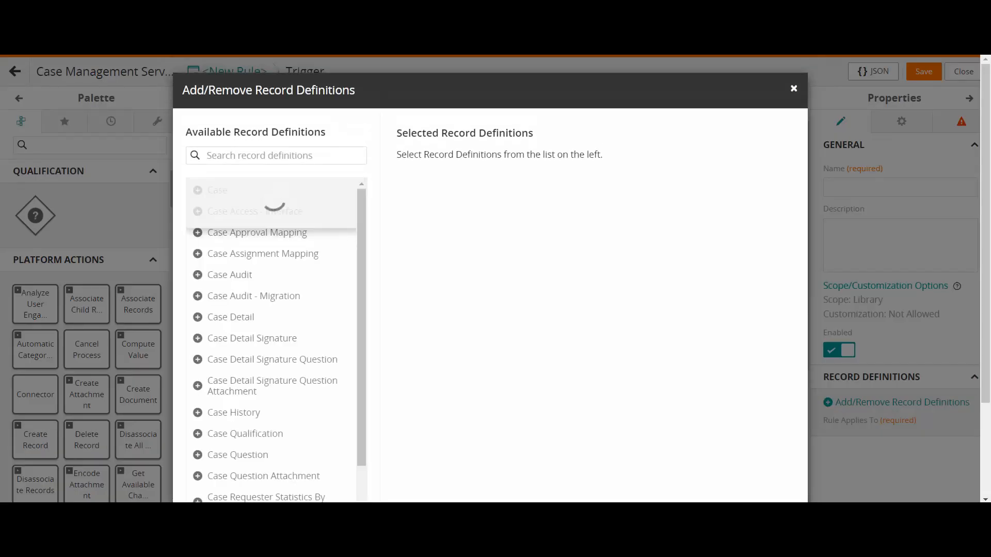
left_click(197, 191)
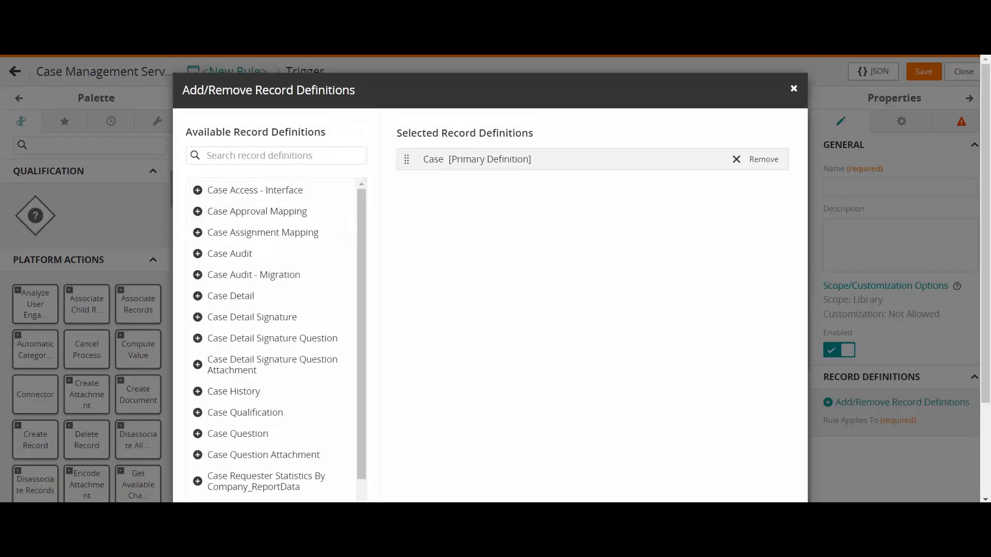
scroll(491, 310, "down", 3)
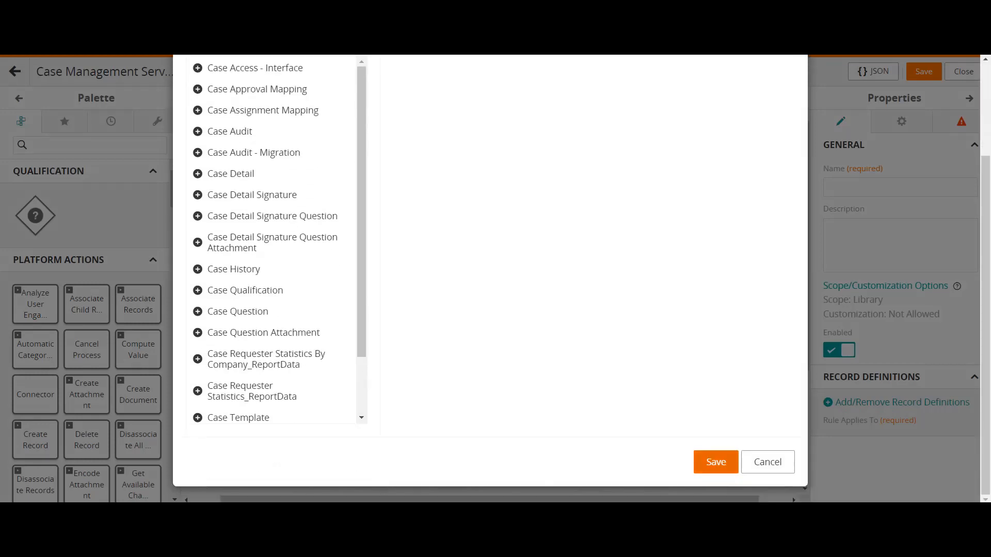
left_click(716, 427)
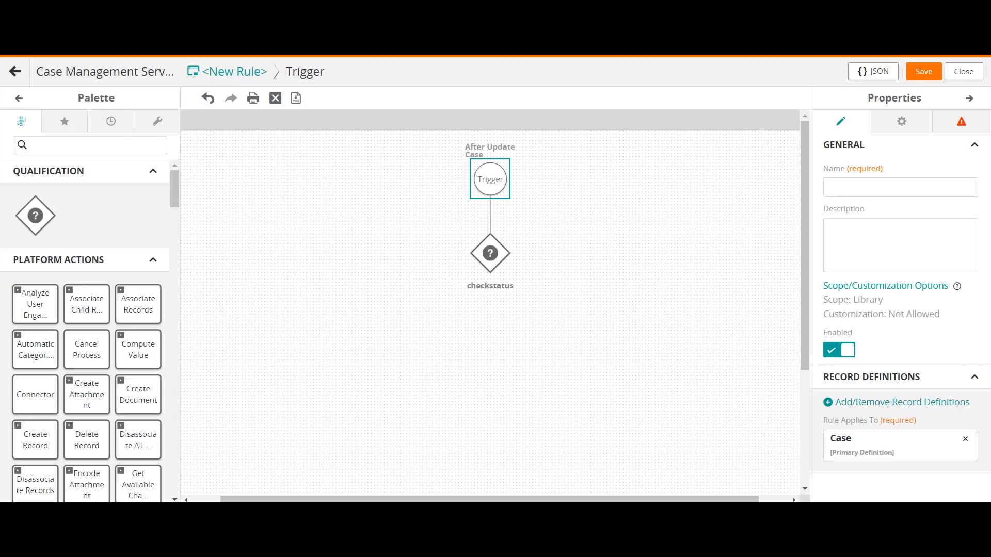
Build the checkstatus qualification's expression as Ticket Status = "4000" from the Case fields
left_click(490, 253)
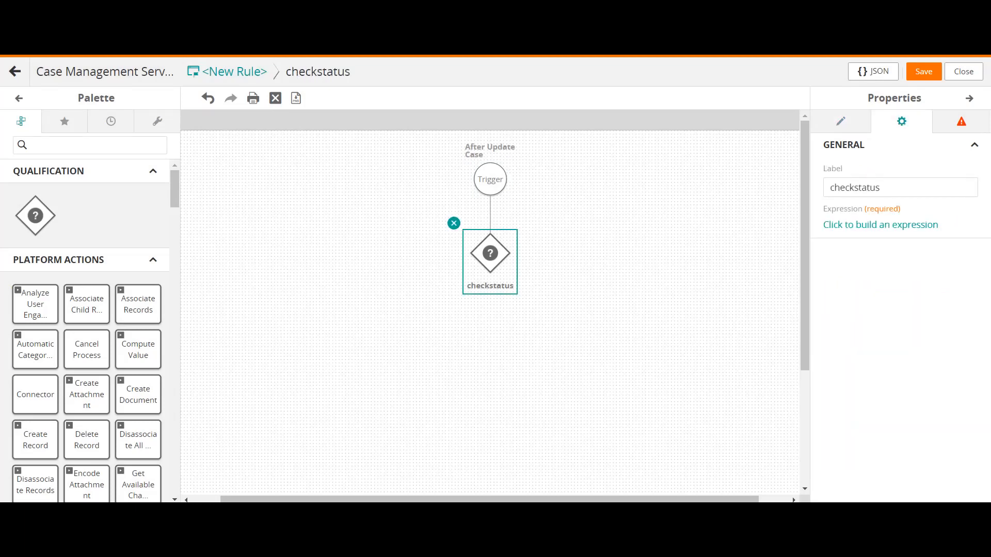
left_click(880, 224)
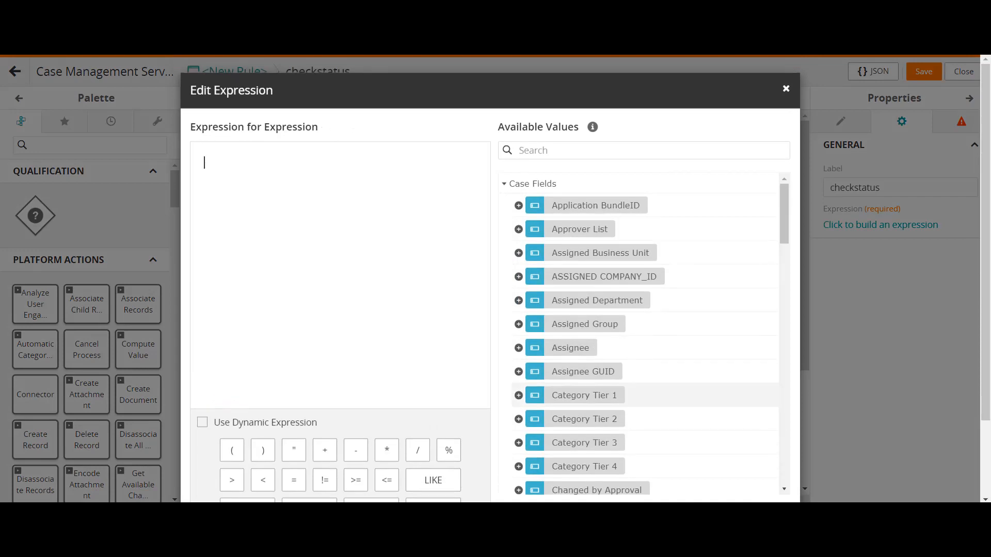
scroll(645, 300, "down", 6)
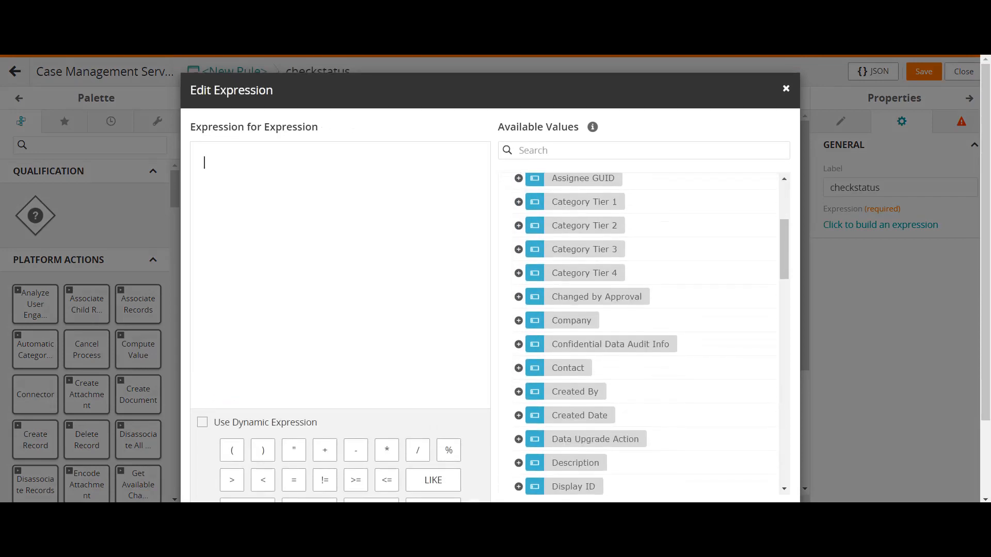
scroll(645, 299, "down", 7)
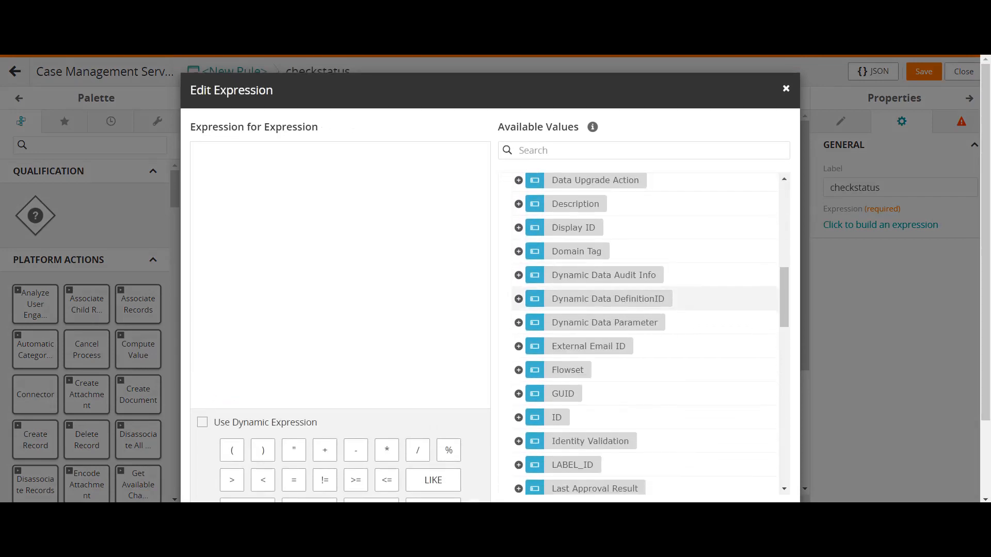
scroll(645, 296, "down", 7)
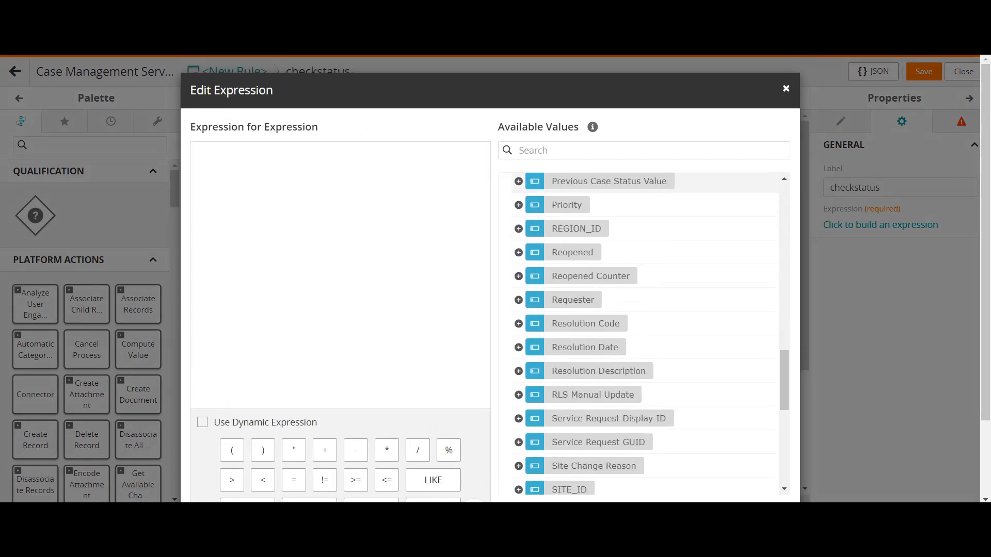
scroll(645, 310, "down", 8)
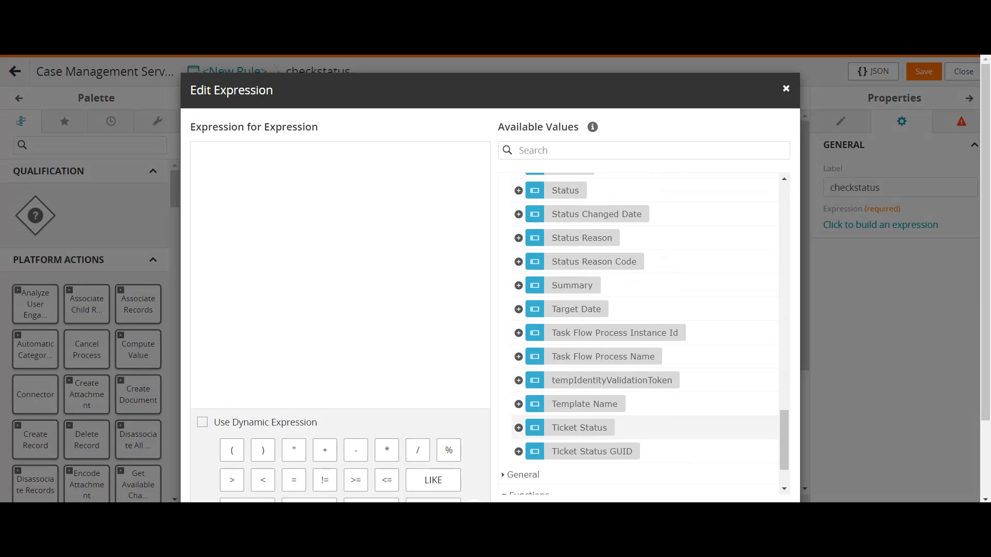
left_click(579, 428)
type("=\"")
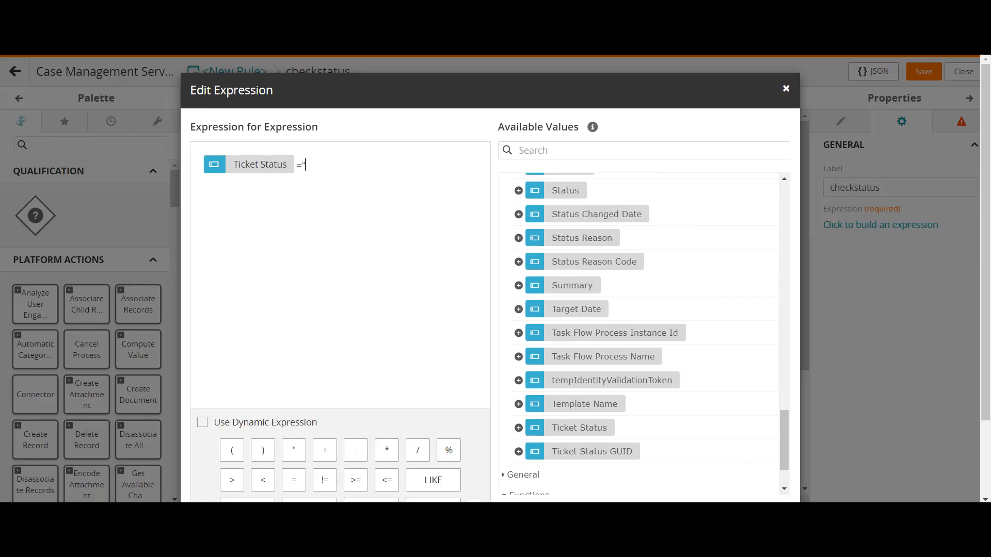
type("4000\"")
scroll(640, 330, "down", 2)
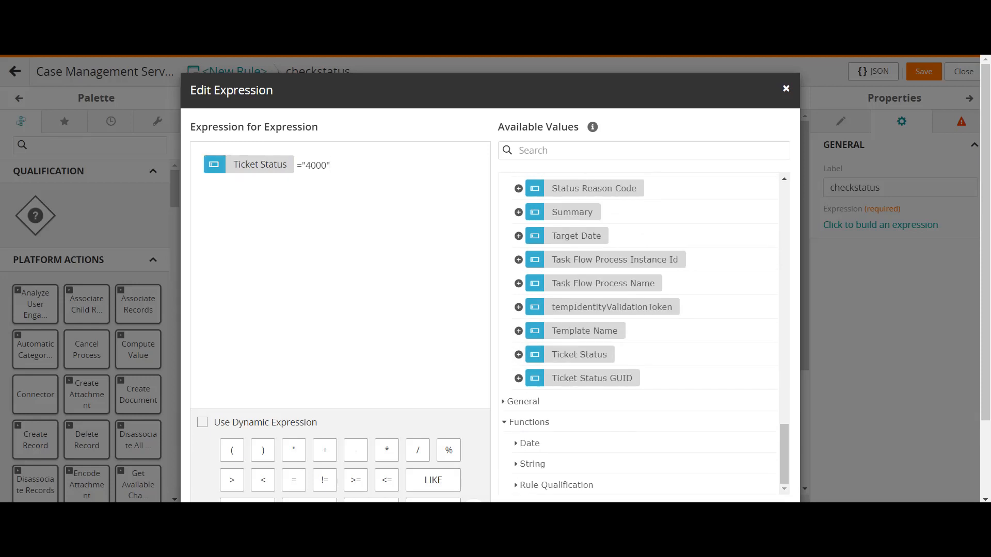
scroll(490, 279, "down", 2)
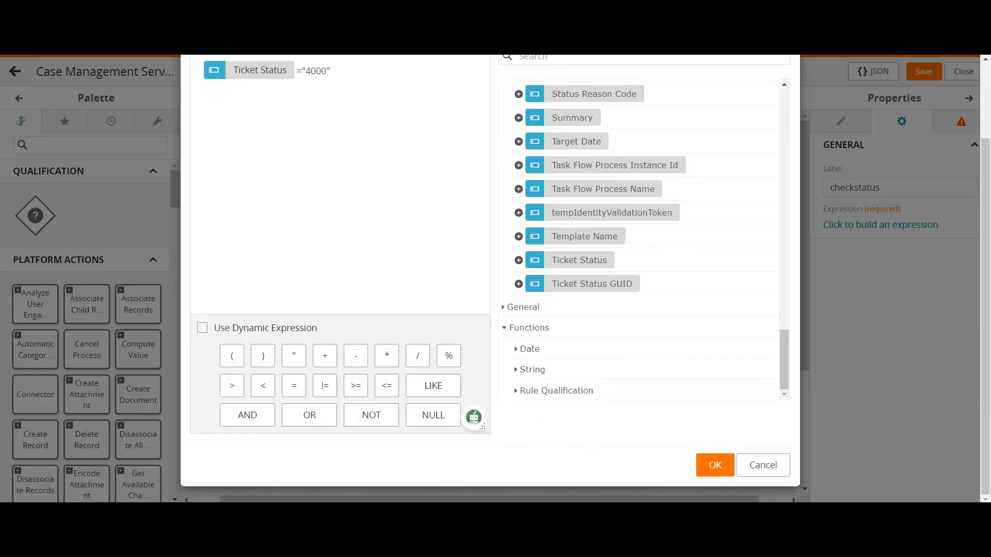
left_click(715, 465)
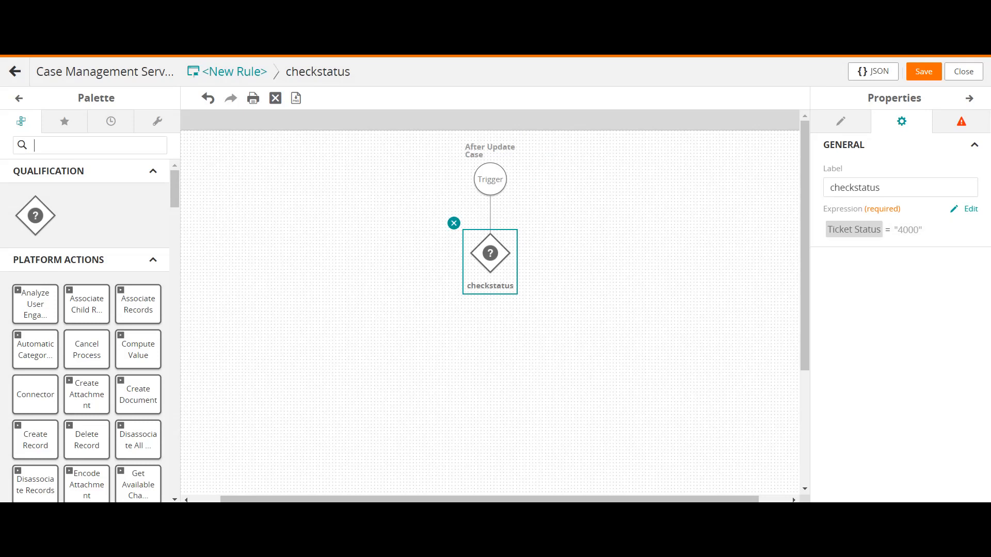
Try adding a Send Notification Using Event action below the checkstatus qualification and search the available actions for "call"
type("sen")
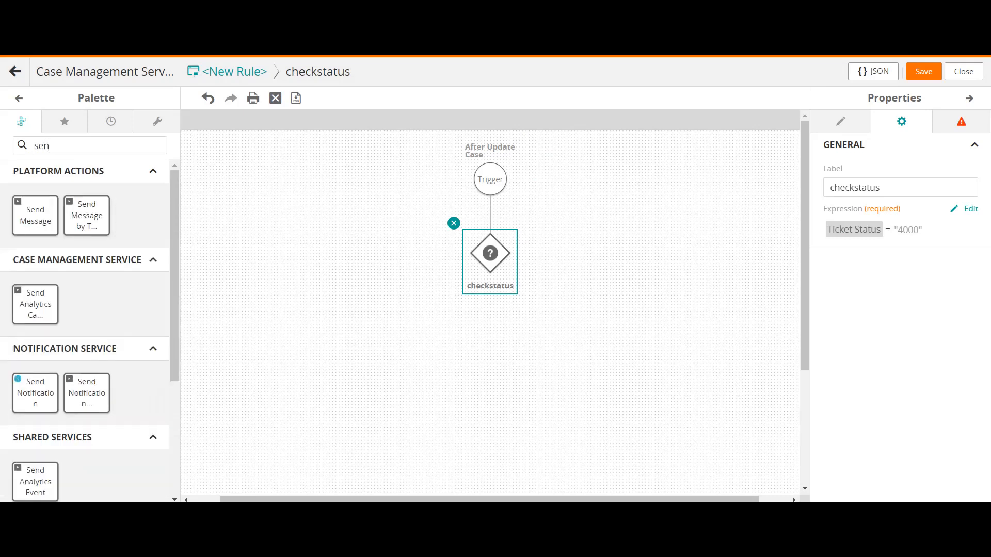
left_click_drag(87, 393, 490, 384)
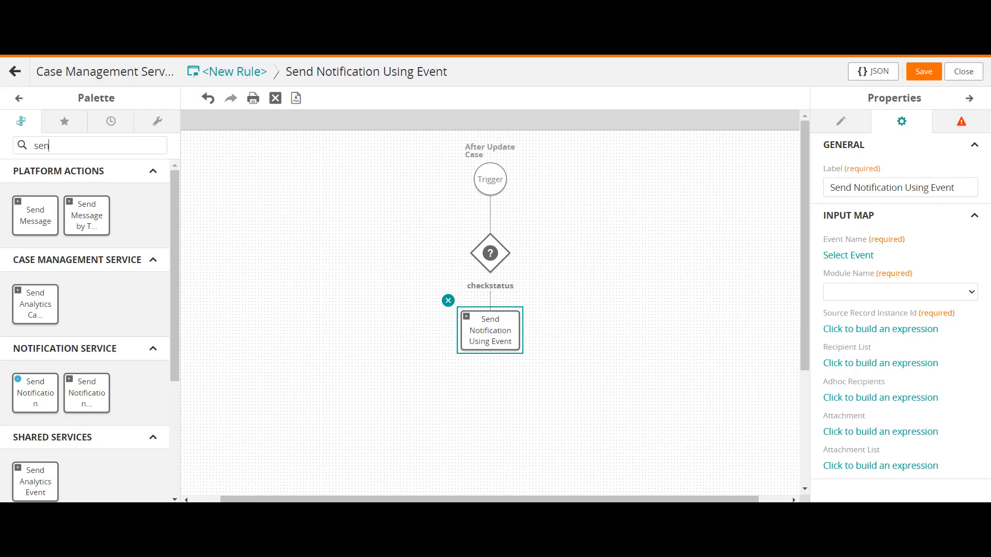
double_click(42, 146)
type("call")
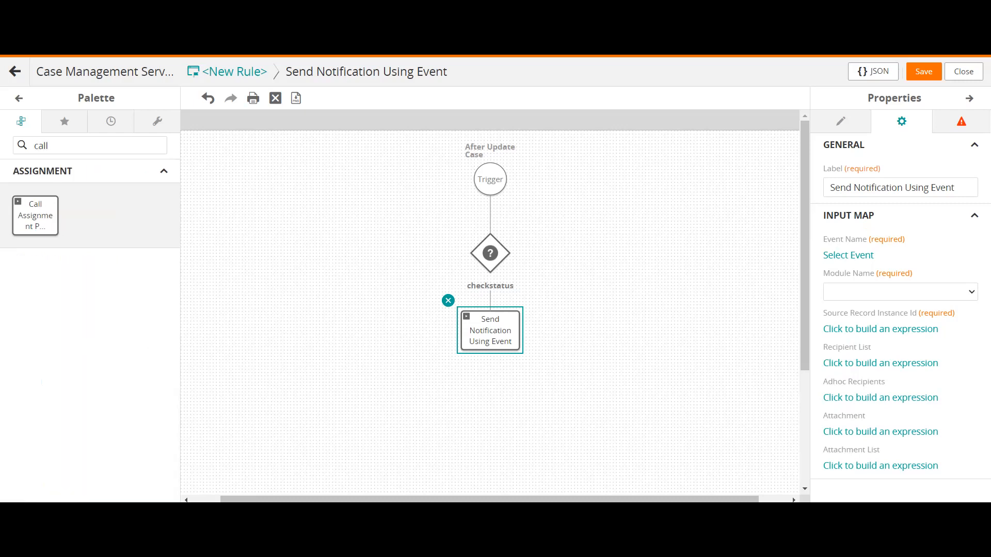
key("BackSpace")
key("BackSpace")
key("BackSpace")
key("BackSpace")
Replace the Send Notification Using Event action below the checkstatus qualification with a Start Process action
type("start")
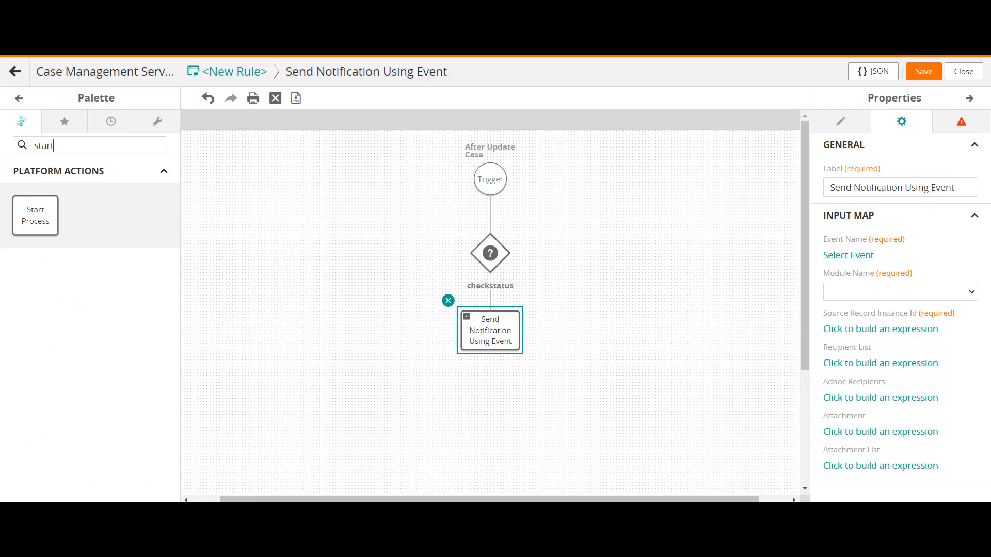
left_click(448, 300)
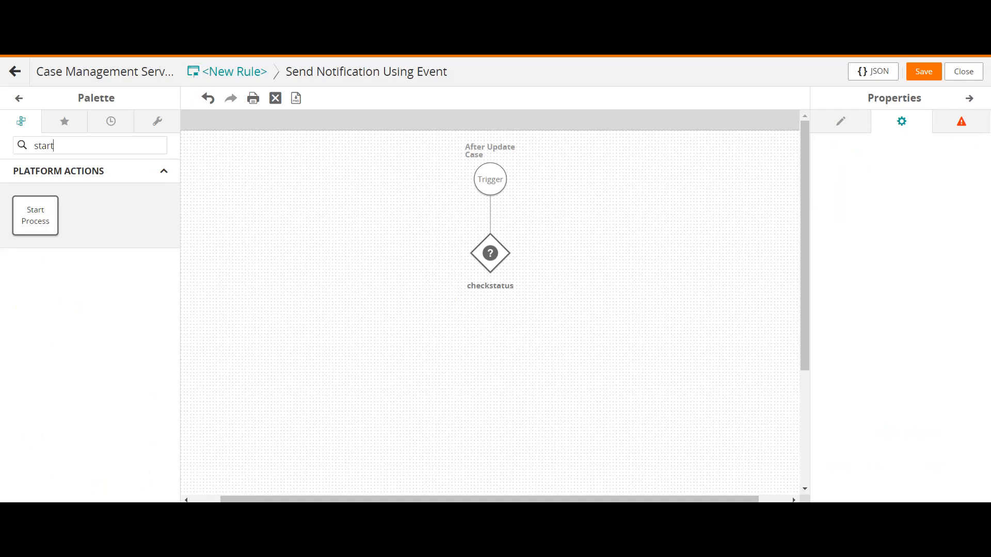
left_click_drag(35, 215, 490, 331)
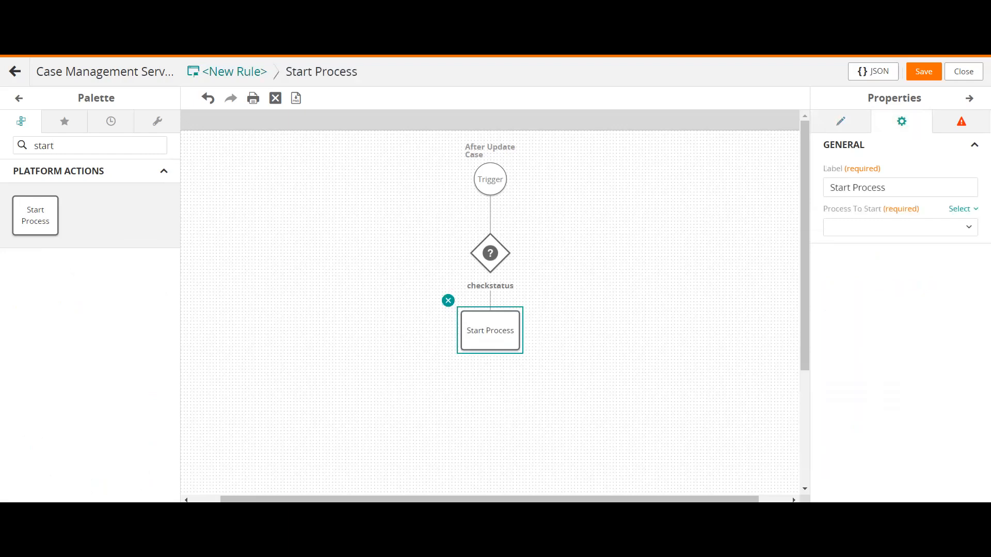
Set PendingNotificationProcess from the Case Management Service as the process that the Start Process action starts
left_click(900, 227)
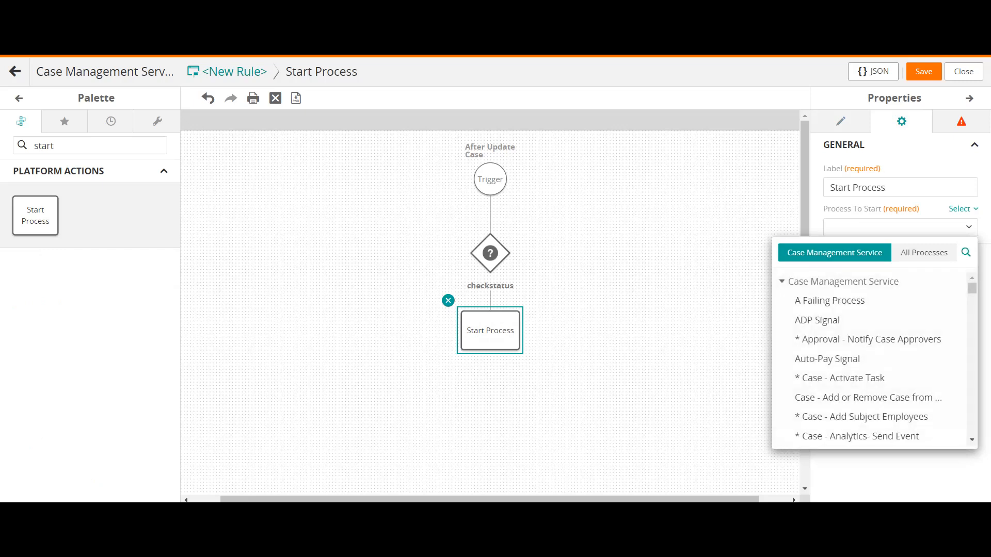
left_click(966, 252)
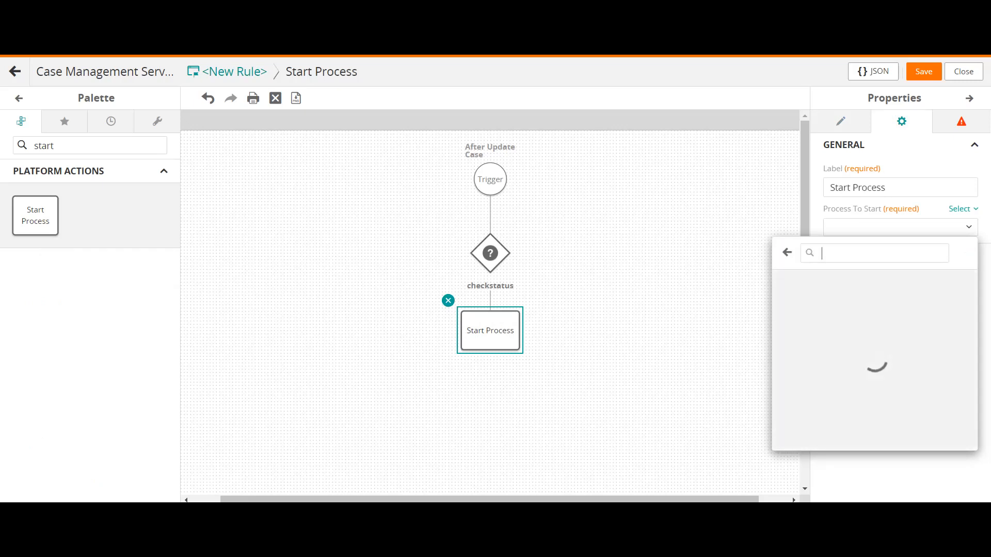
type("p")
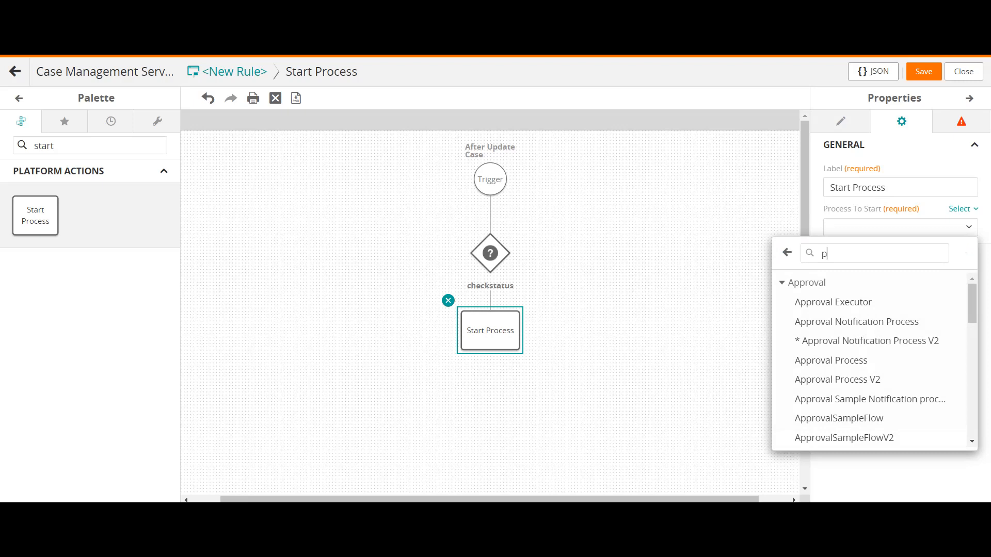
type("end")
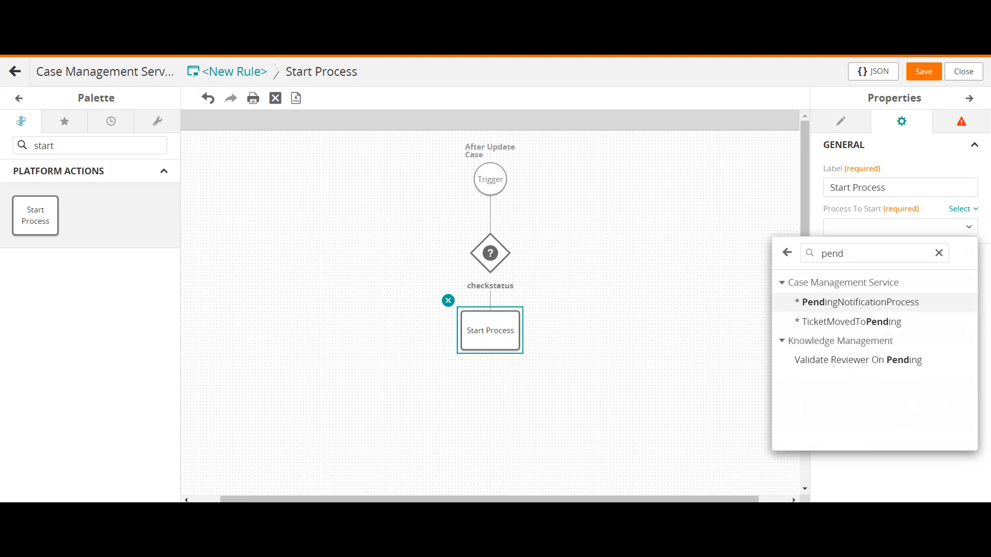
left_click(860, 302)
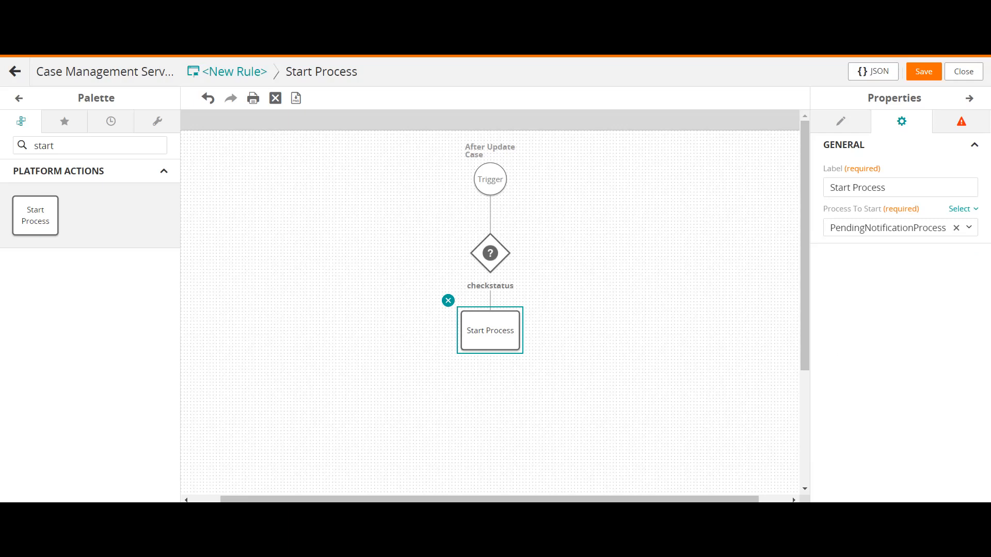
Name the rule PendingNotificationRule, save it and close the rule designer
left_click(640, 320)
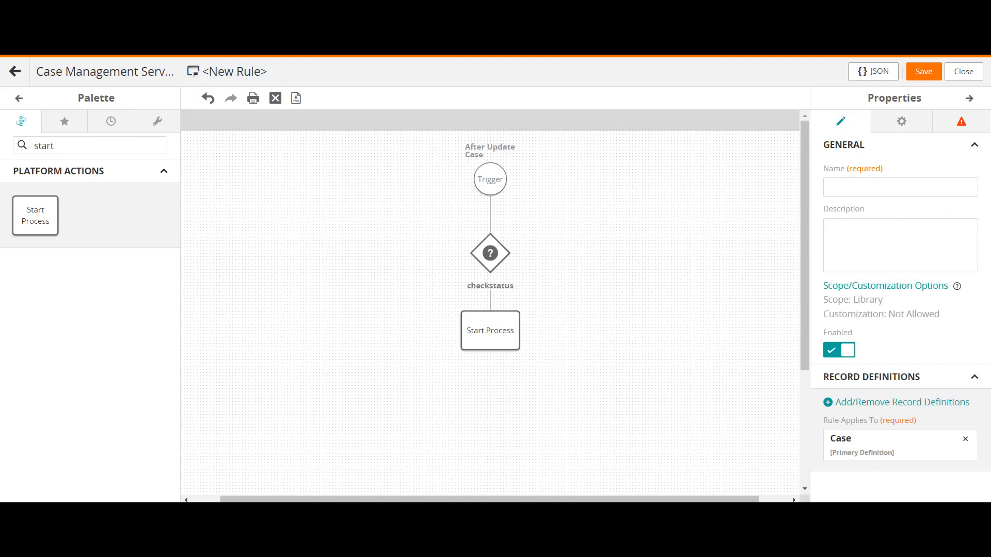
type("PendingNotificationRule")
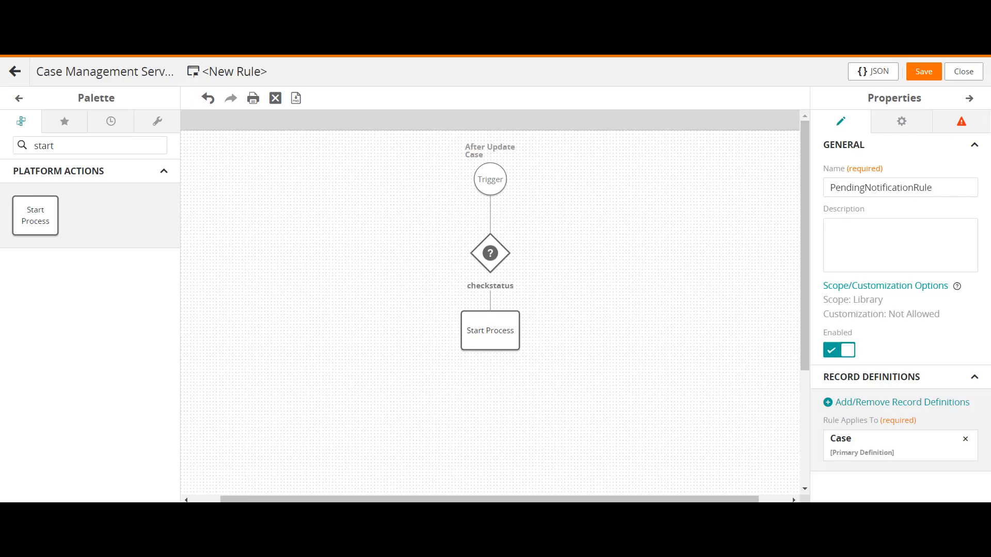
key("ctrl+a")
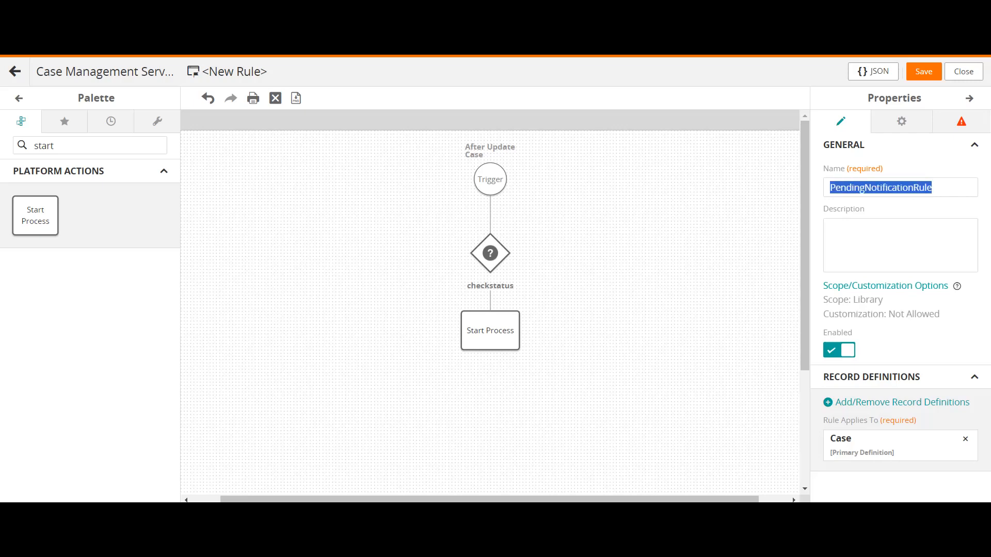
left_click(924, 72)
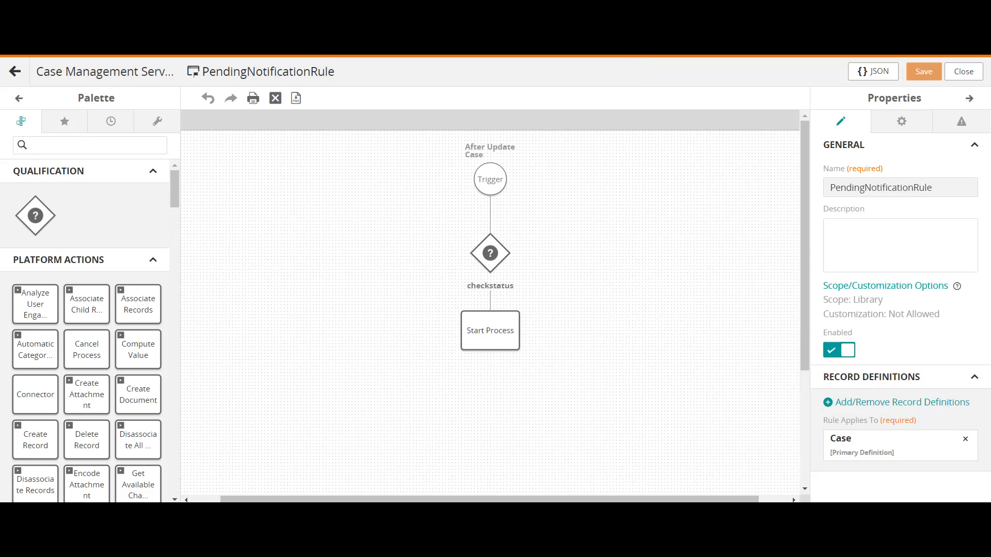
left_click(963, 72)
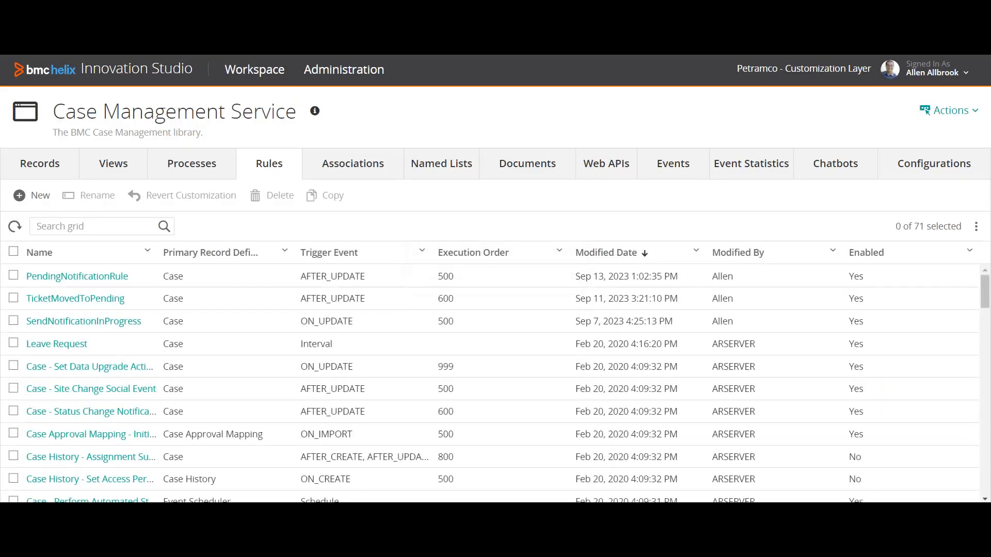
Examine the checkstatus qualification and the Send Notification Using Event inputs of the existing TicketMovedToPending rule for comparison, and close the rule
left_click(76, 298)
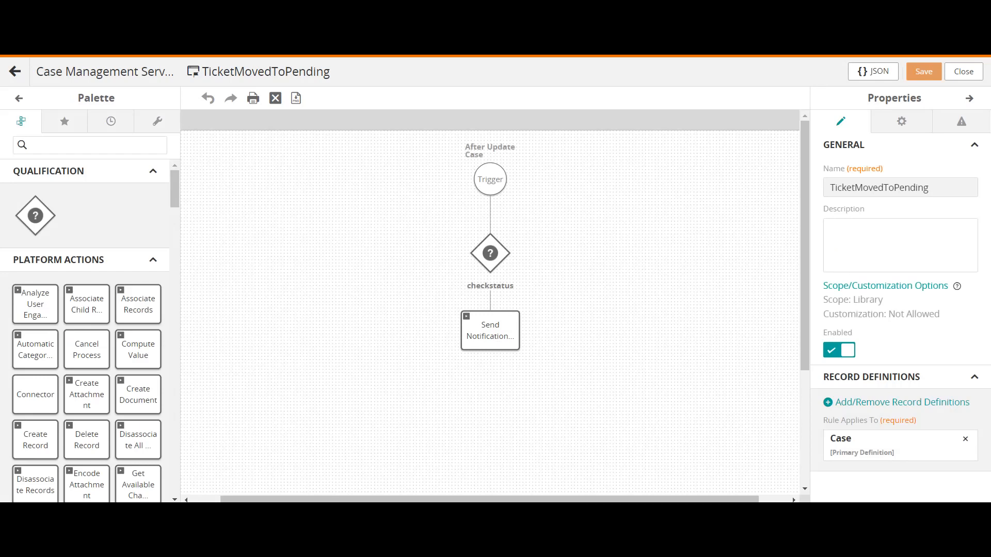
left_click(490, 253)
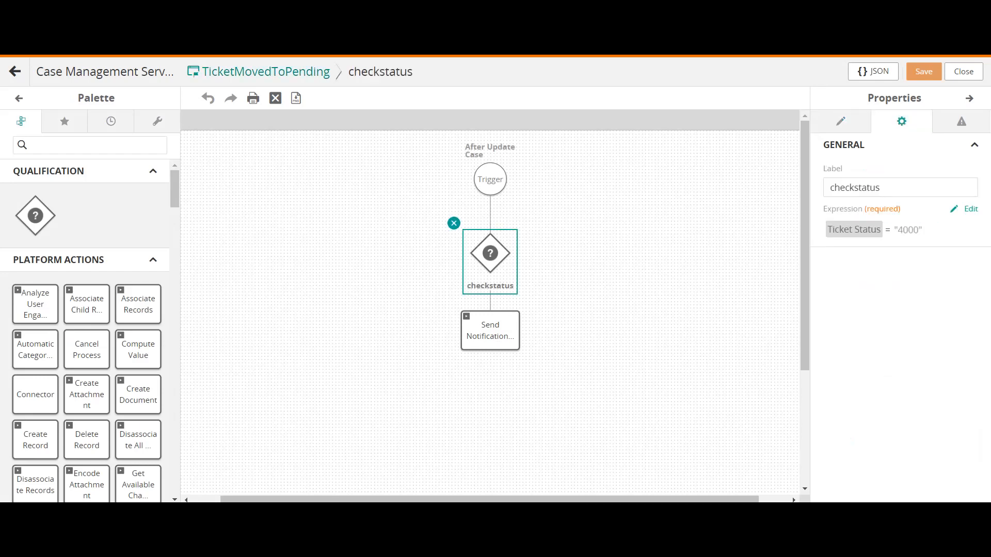
left_click(963, 72)
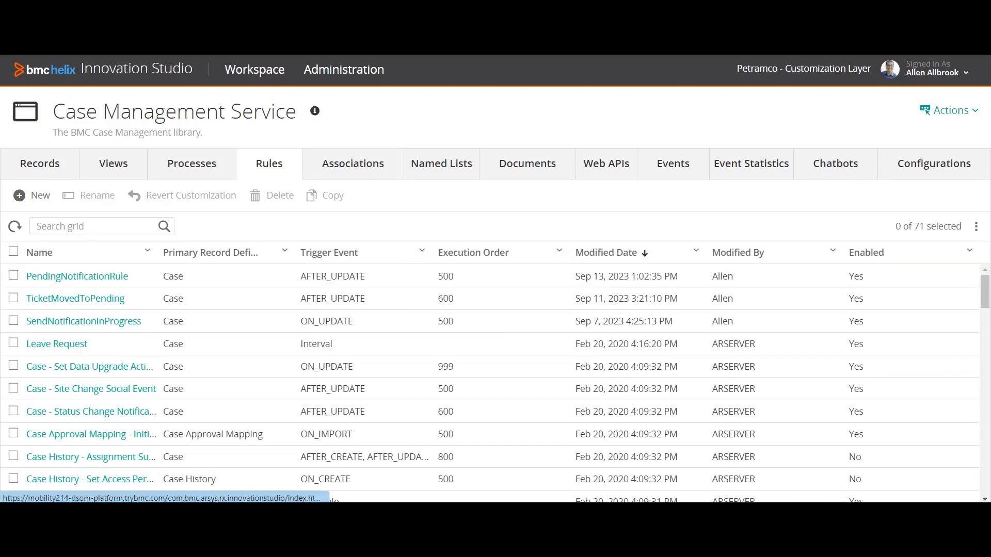
left_click(75, 299)
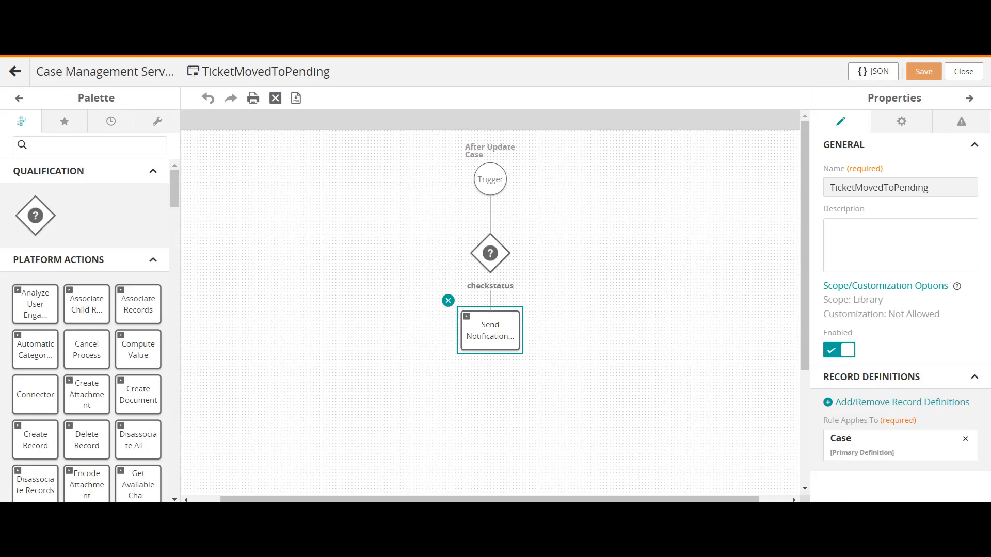
left_click(492, 333)
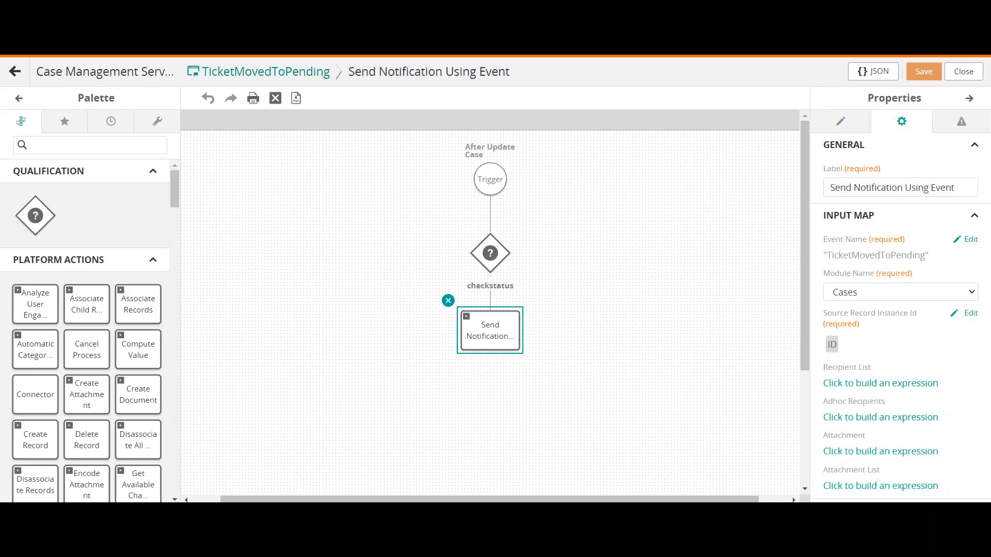
left_click(963, 71)
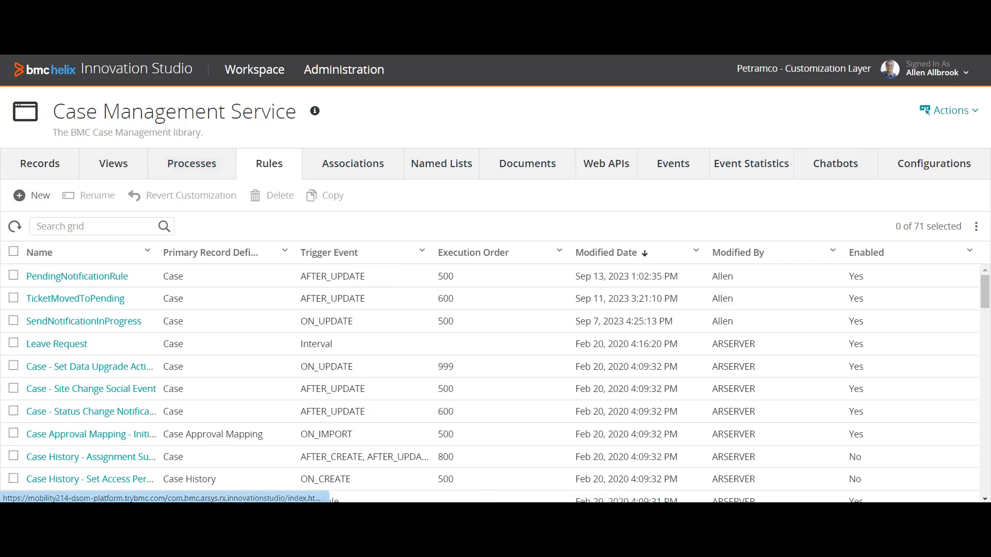
In a duplicate browser tab, open the "Need Payroll Change for W4 form" case in Business Workflows and set its status to Pending with reason Customer Response
right_click(564, 10)
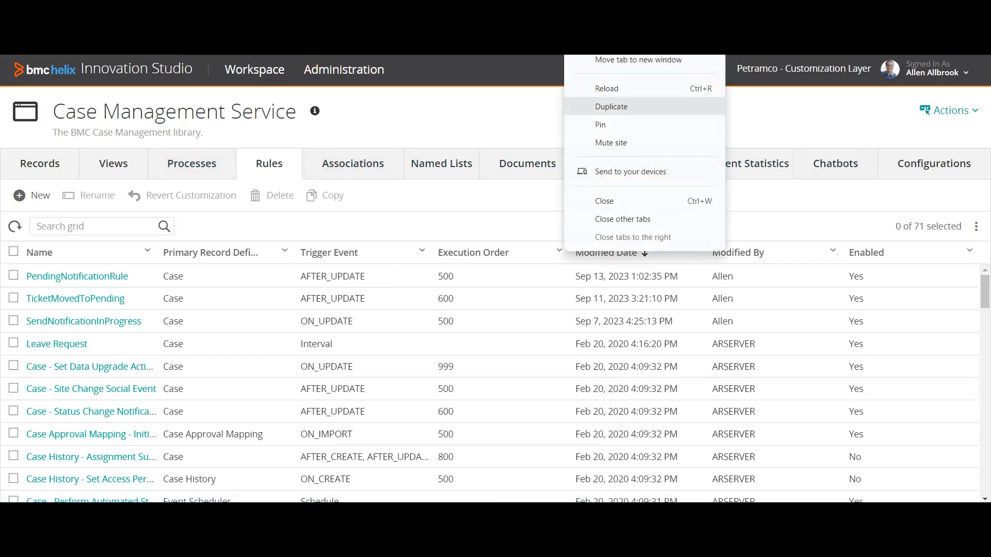
left_click(611, 106)
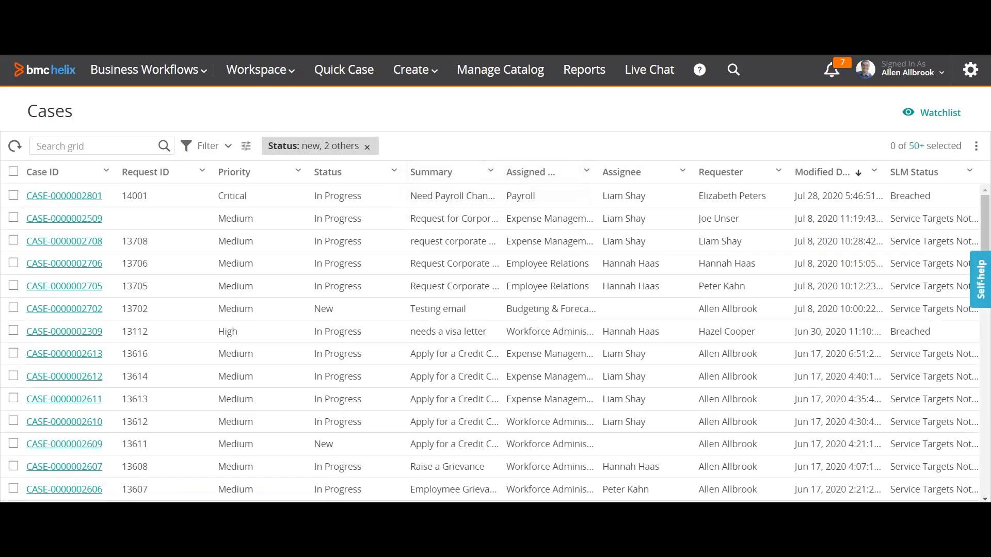
left_click(64, 197)
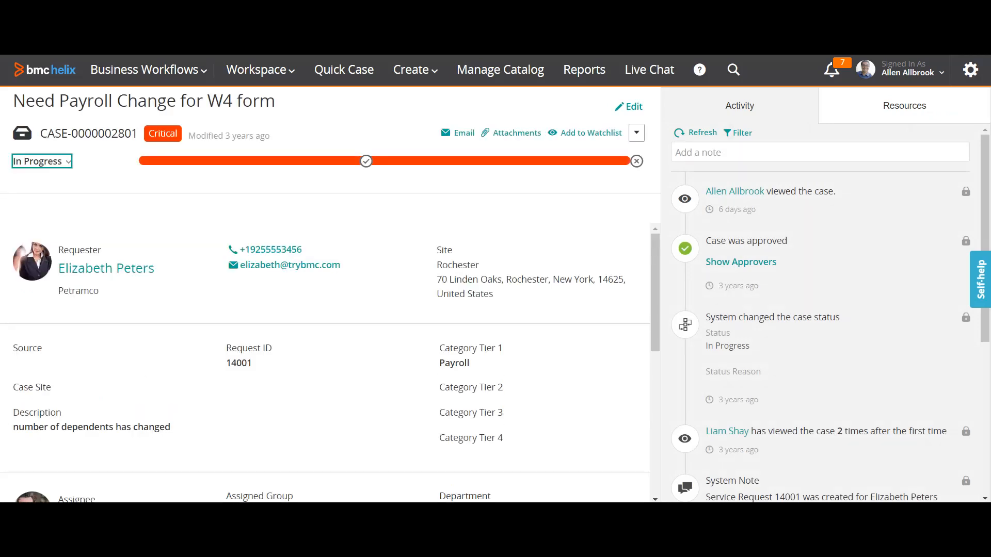
left_click(42, 162)
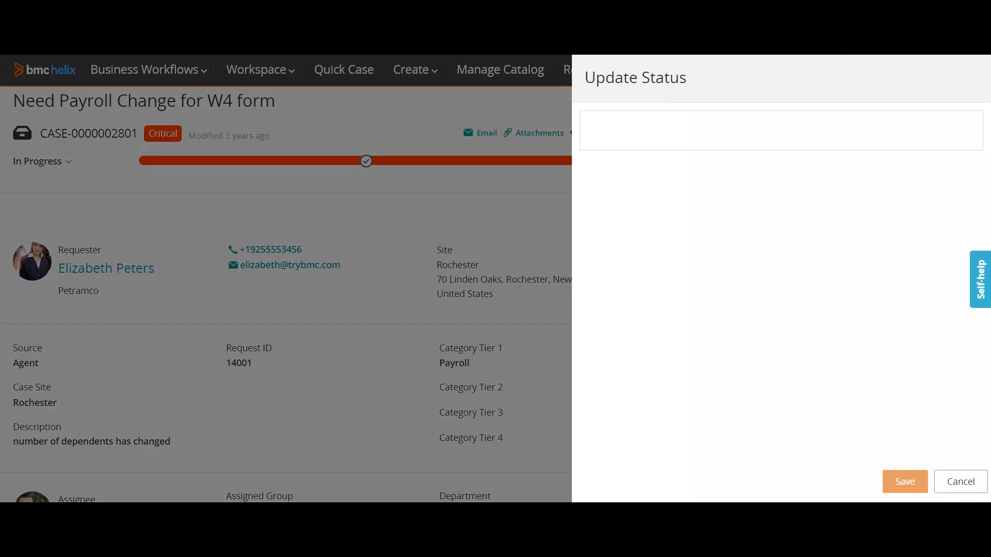
left_click(683, 149)
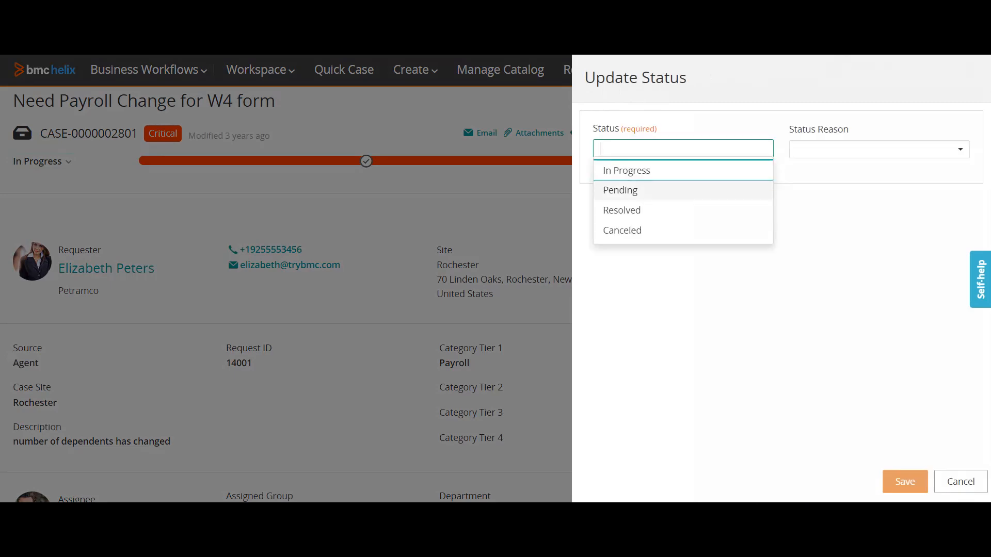
left_click(683, 190)
left_click(879, 149)
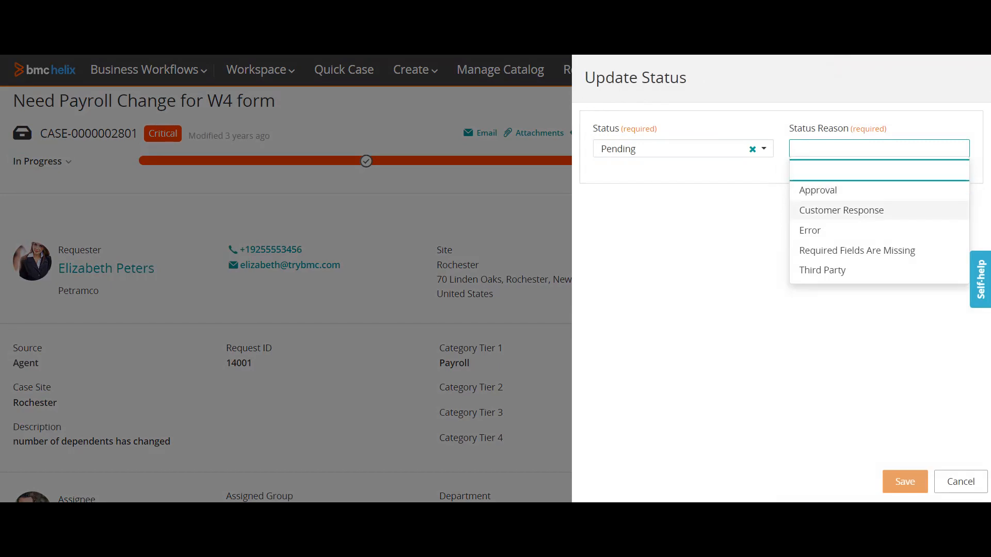
left_click(841, 210)
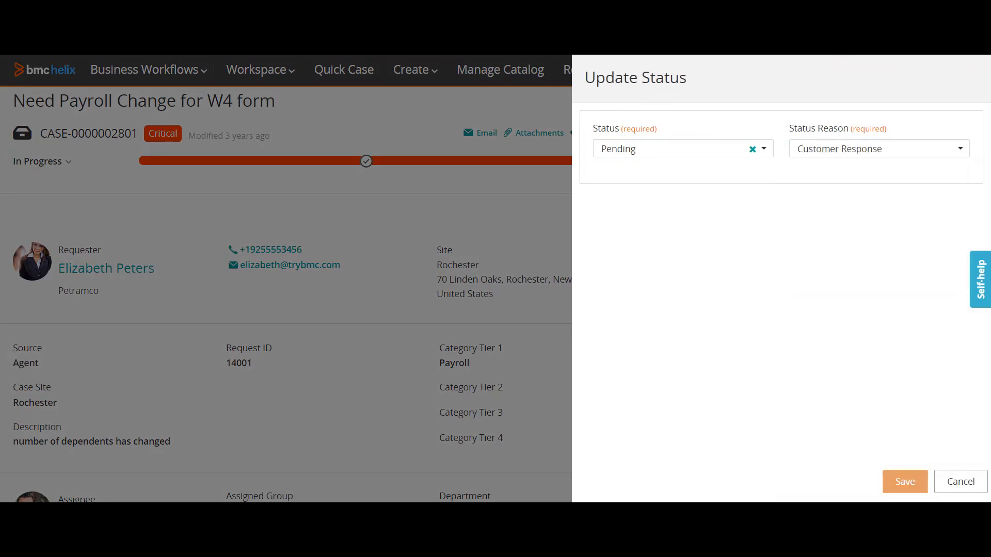
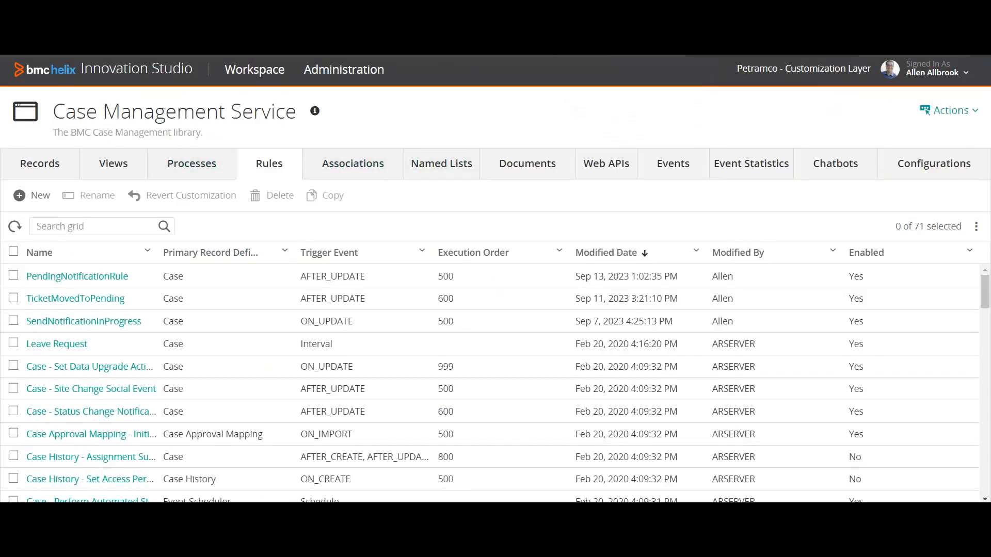
Return to Innovation Studio and open the Notification Service library from the workspace
left_click(254, 69)
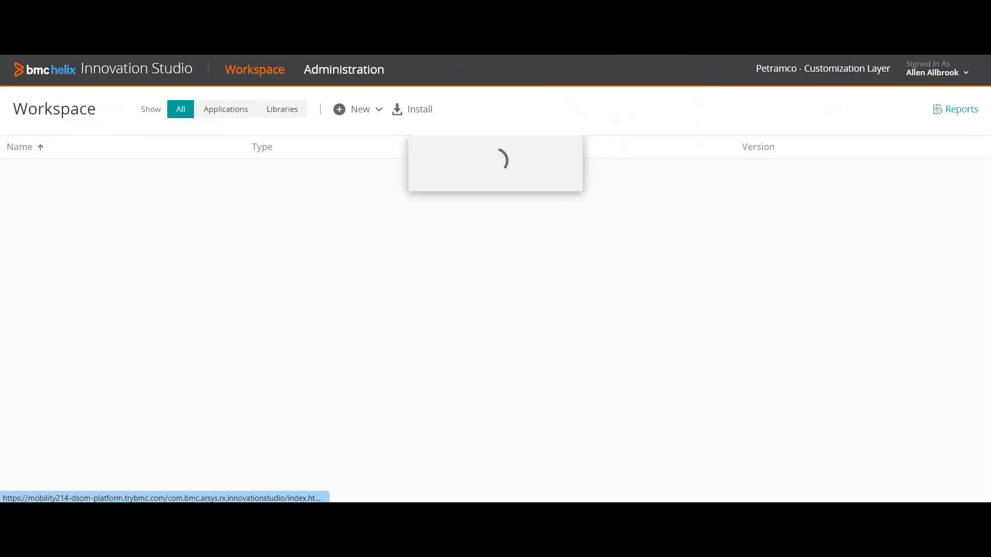
scroll(491, 331, "down", 5)
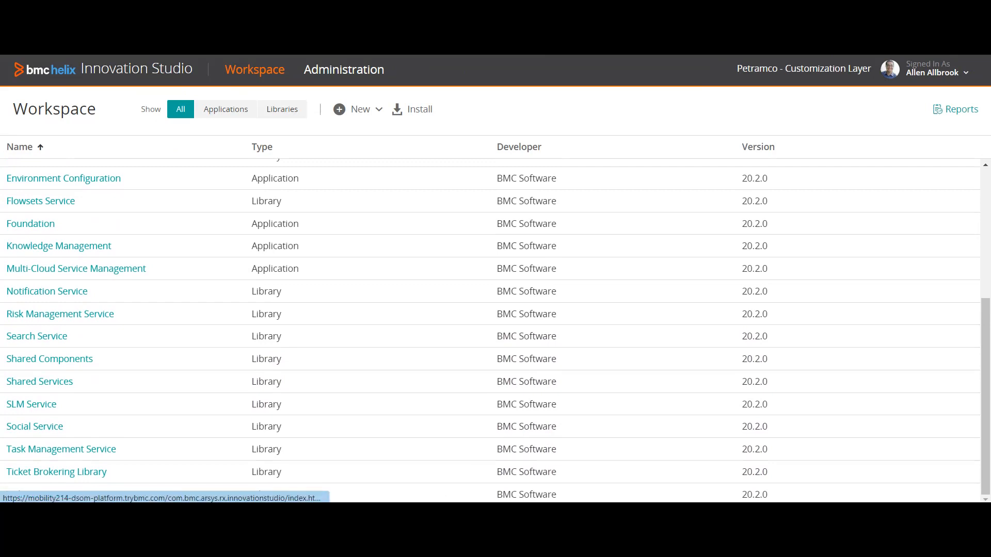
left_click(47, 291)
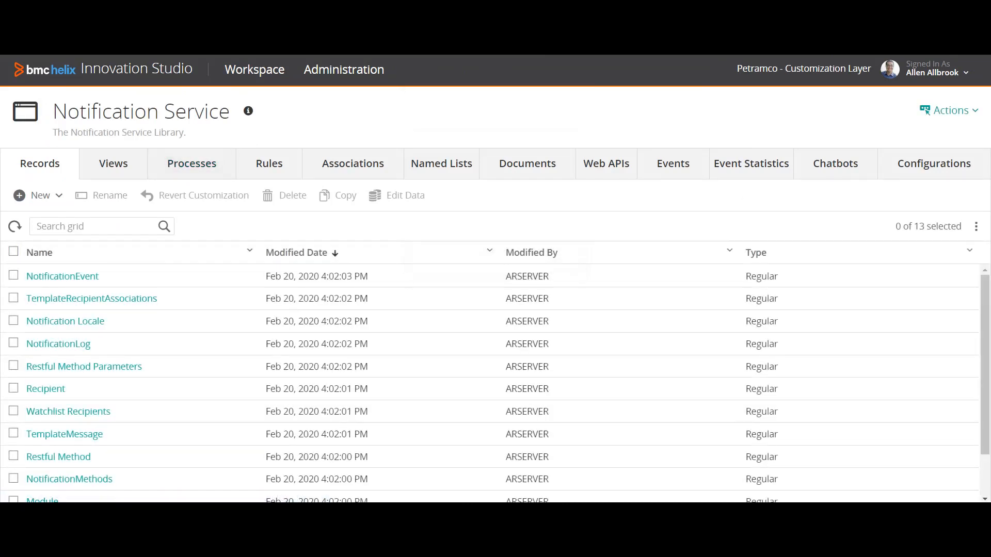
Open the Notification record definition's data and sort the entries by creation date, newest first
scroll(490, 382, "down", 1)
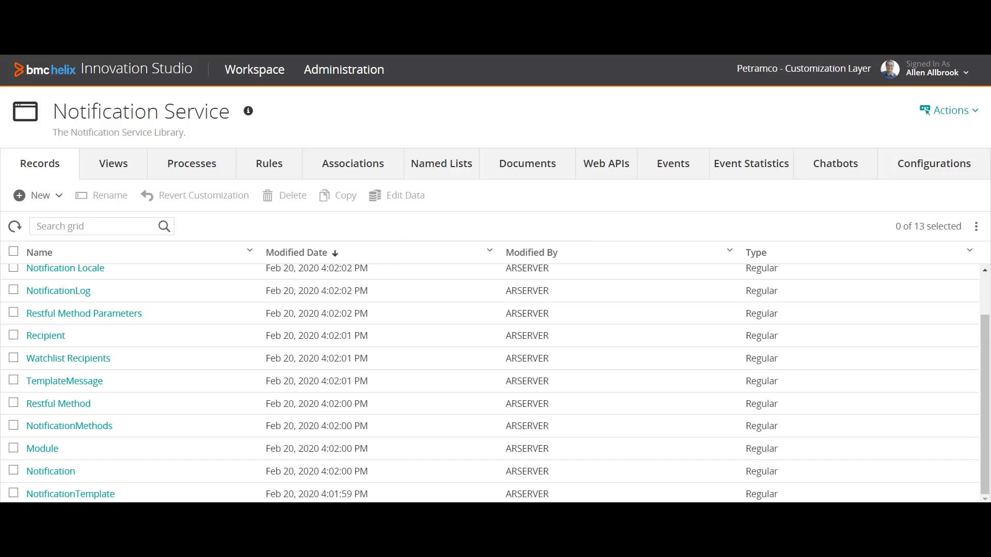
left_click(13, 471)
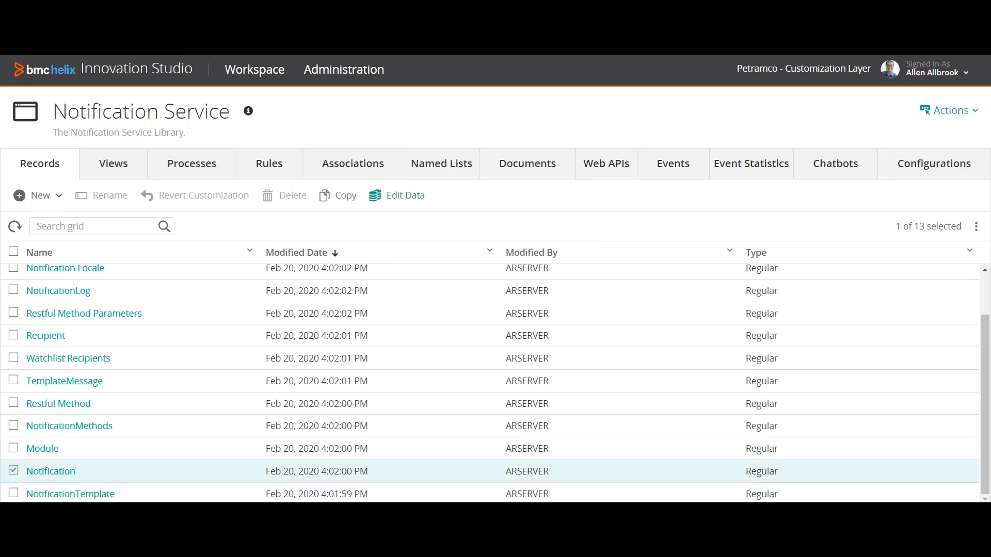
left_click(397, 196)
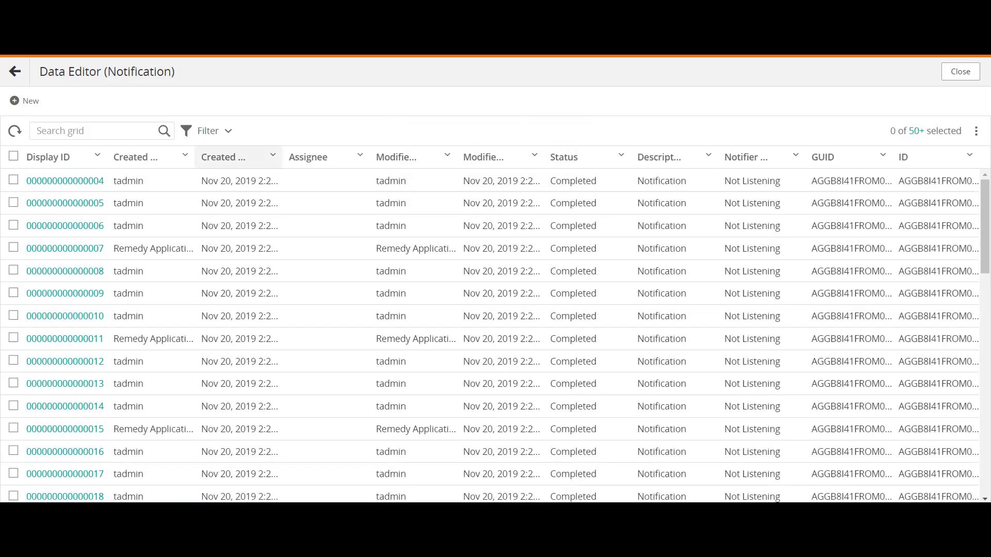
left_click(223, 157)
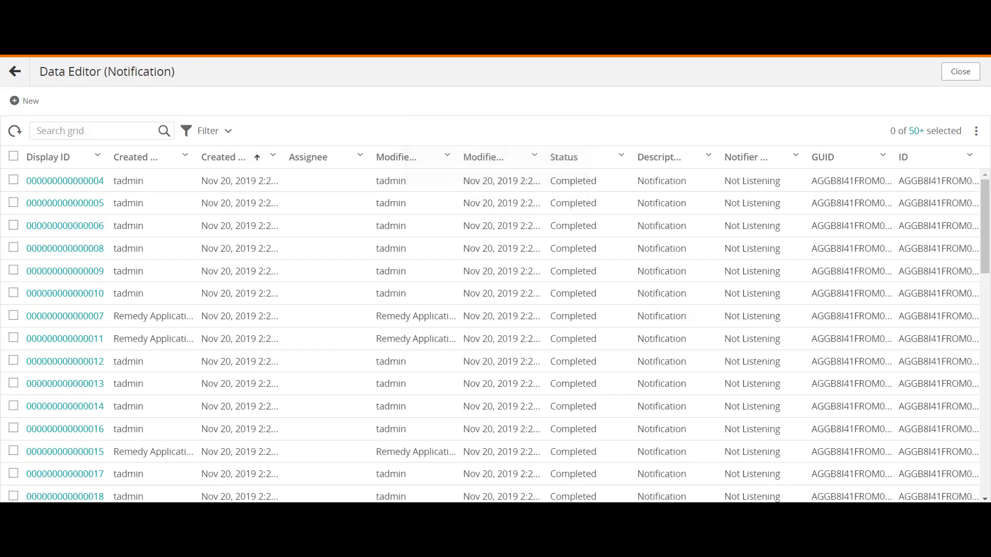
left_click(223, 157)
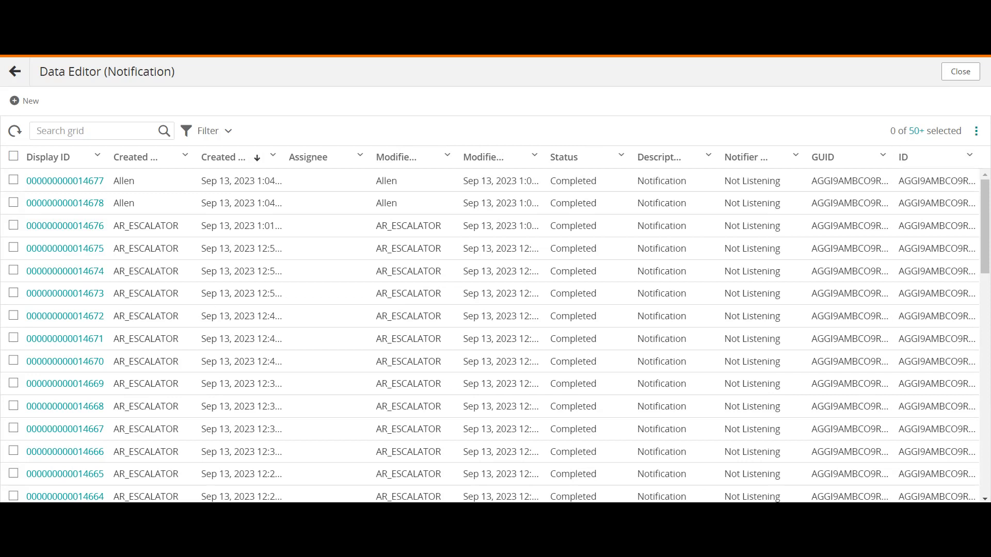
Add the Subject and Template Name columns to the Notification data grid
left_click(976, 130)
scroll(903, 304, "down", 4)
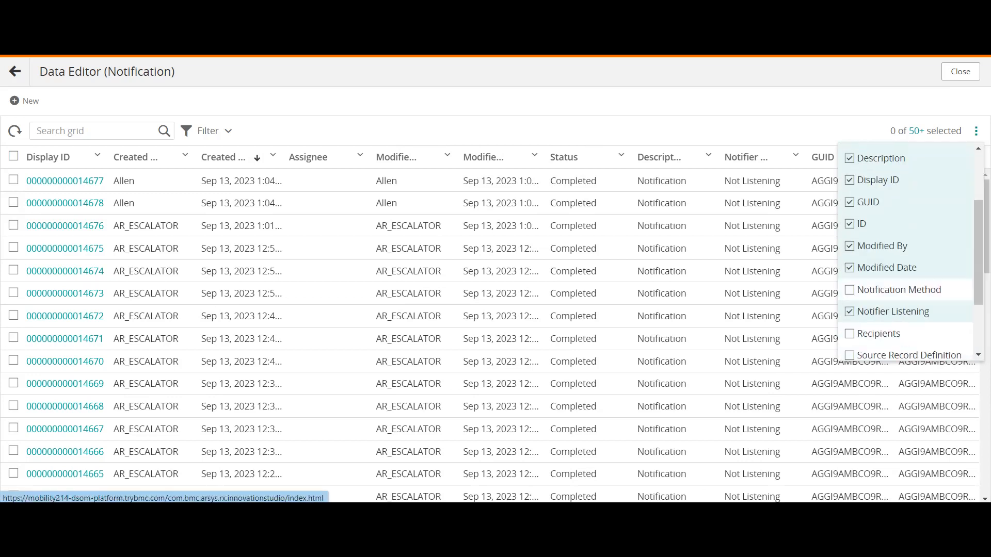
left_click(872, 328)
left_click(890, 349)
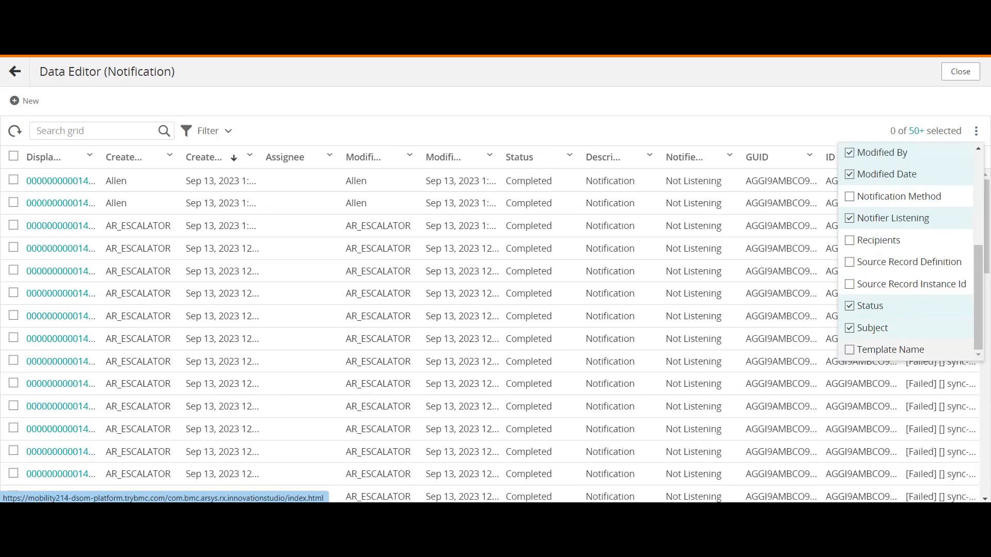
left_click(976, 131)
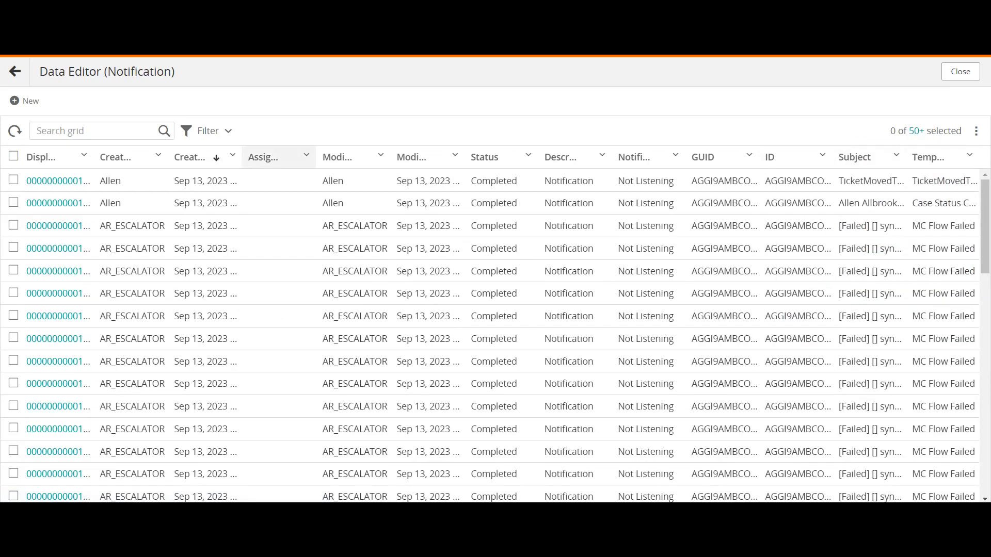
Narrow the Assignee column, and hide the Notifier Listening, Assignee, Description and GUID columns from the Notification data grid
left_click_drag(316, 157, 232, 157)
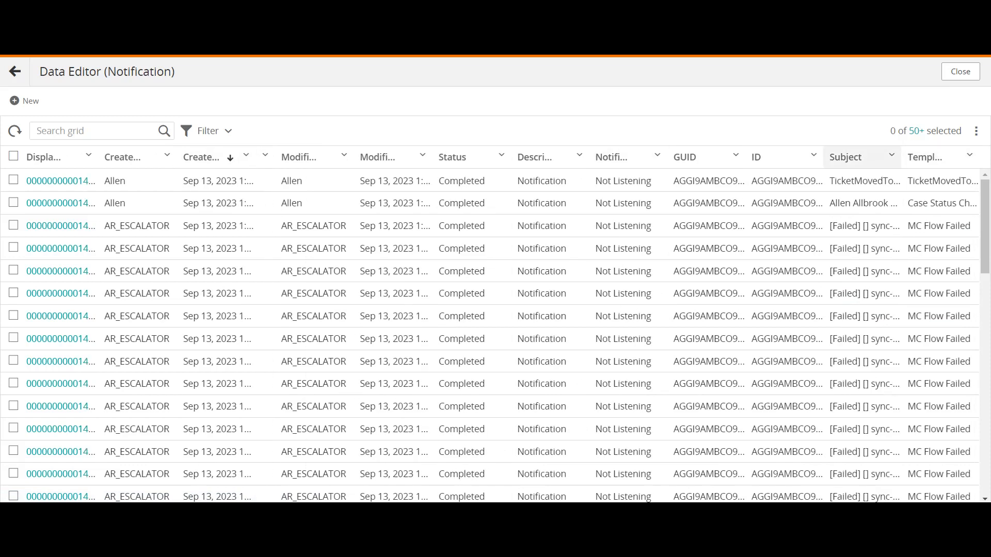
left_click(976, 131)
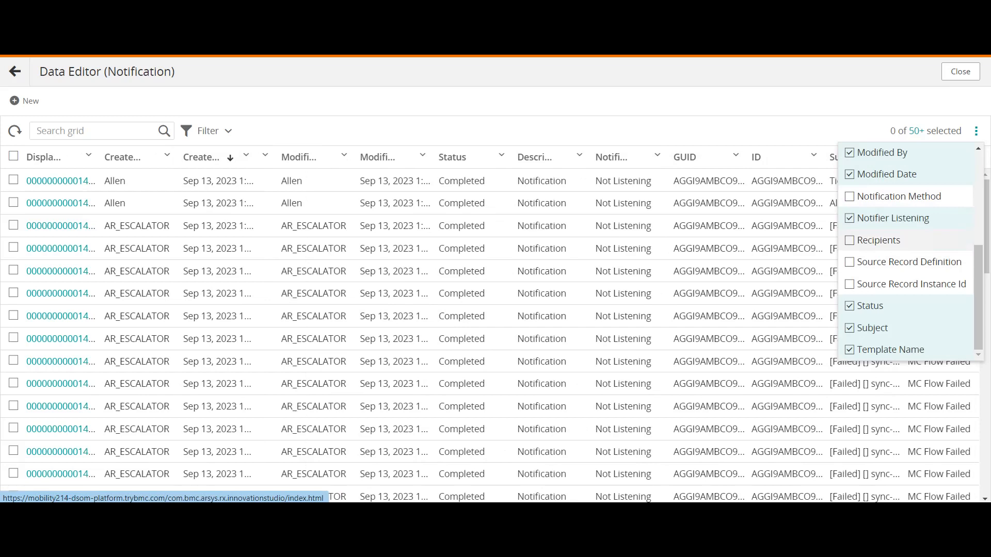
left_click(893, 219)
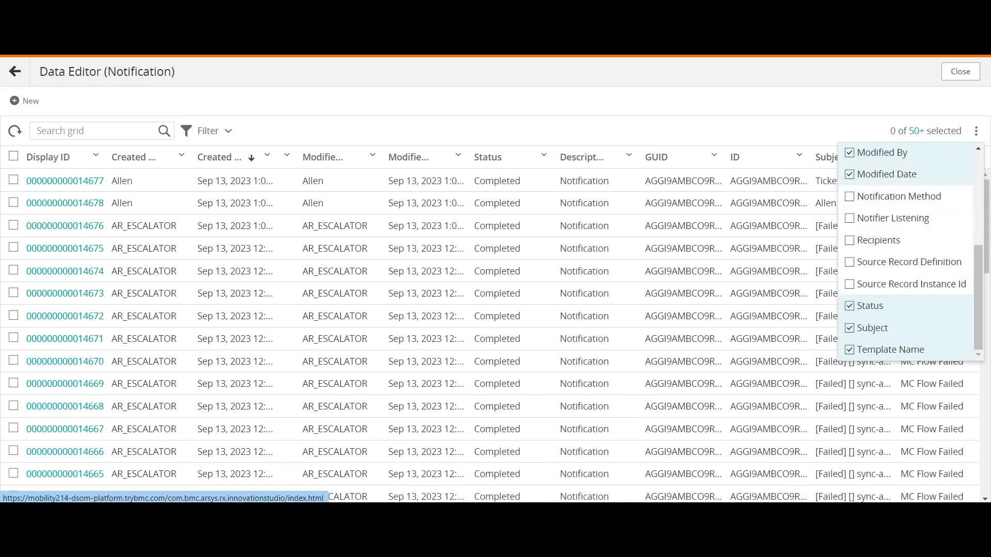
scroll(905, 252, "up", 4)
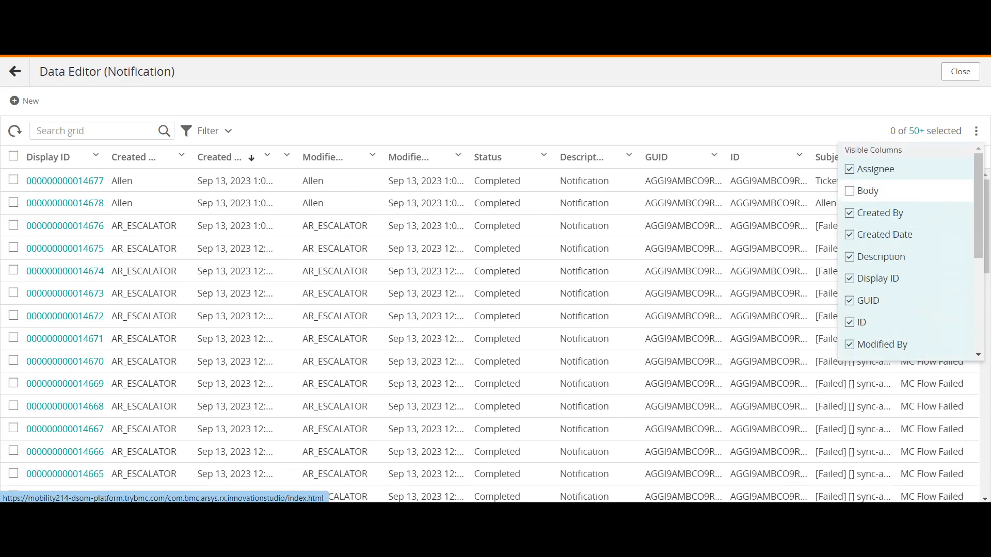
left_click(876, 168)
left_click(881, 257)
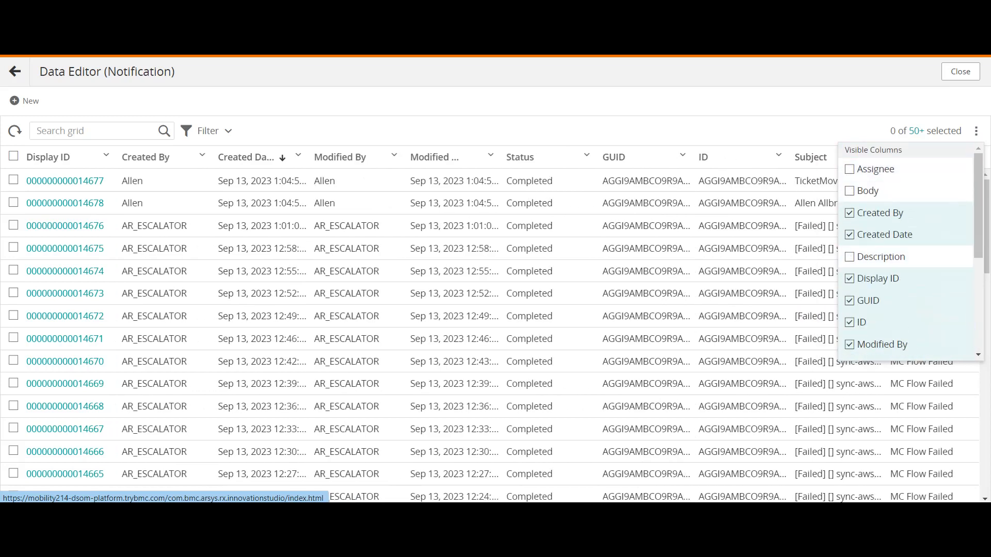
left_click(867, 301)
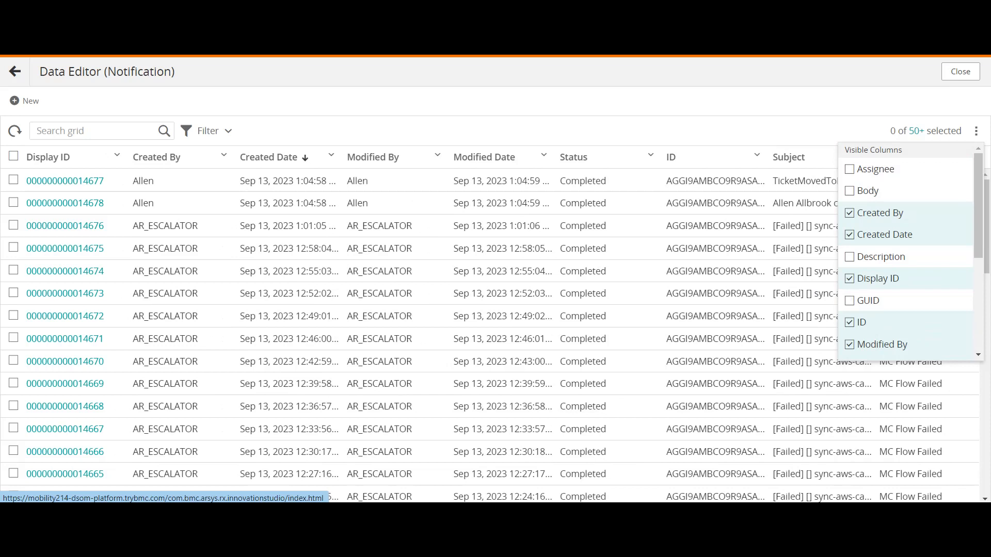
left_click(976, 131)
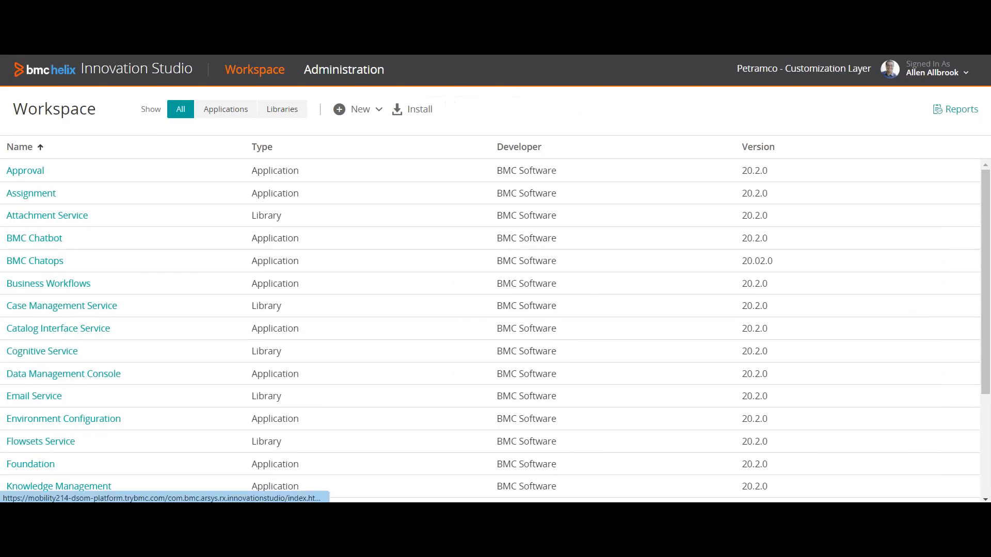
From the workspace, open the PendingNotificationRule rule in the Case Management Service library
left_click(61, 306)
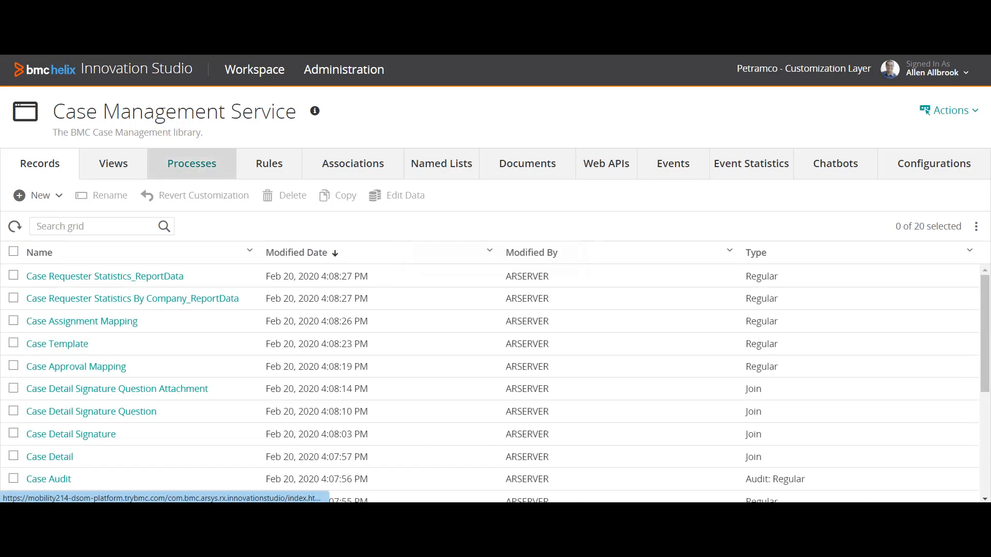
left_click(191, 163)
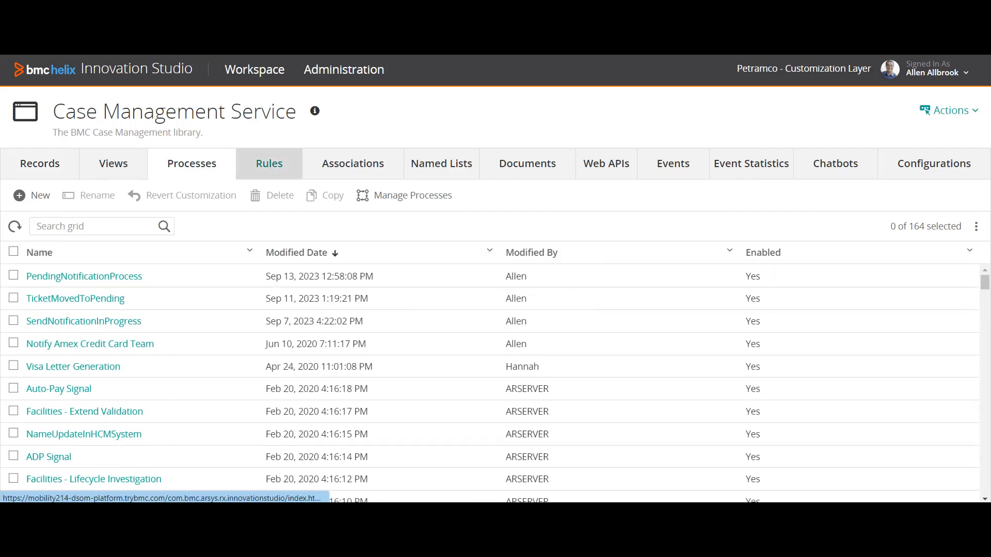
left_click(268, 163)
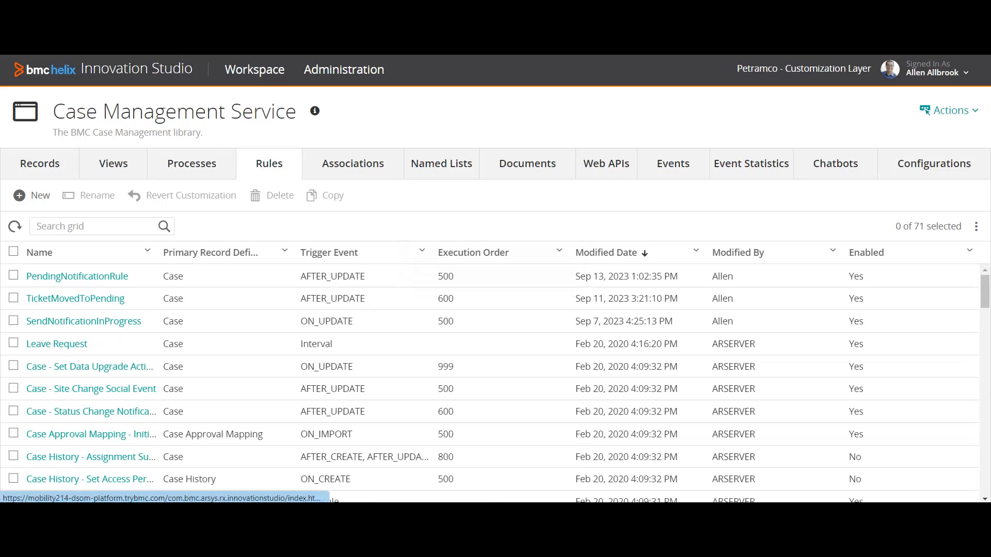
left_click(77, 276)
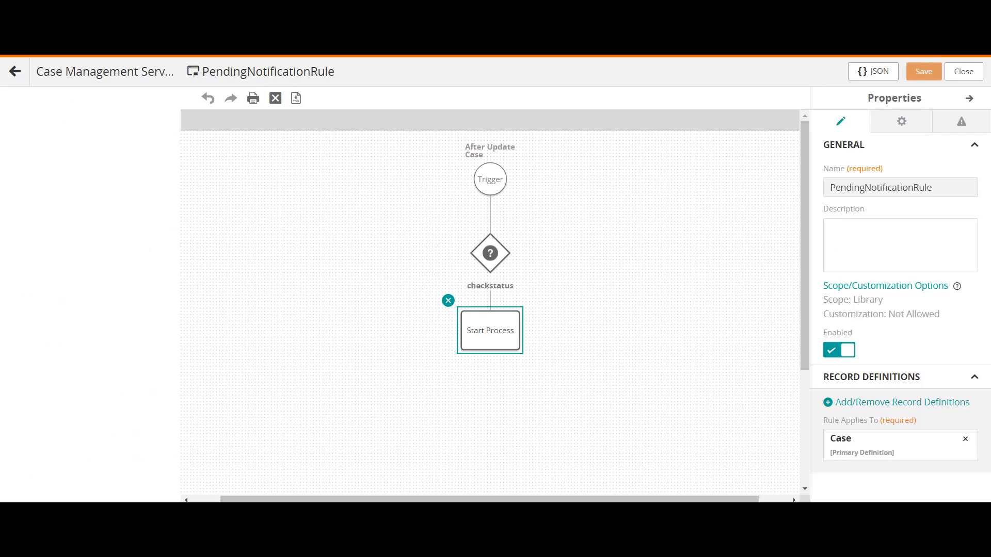
Replace the Start Process action after checkstatus with a Send Notification Using Event action
left_click(448, 300)
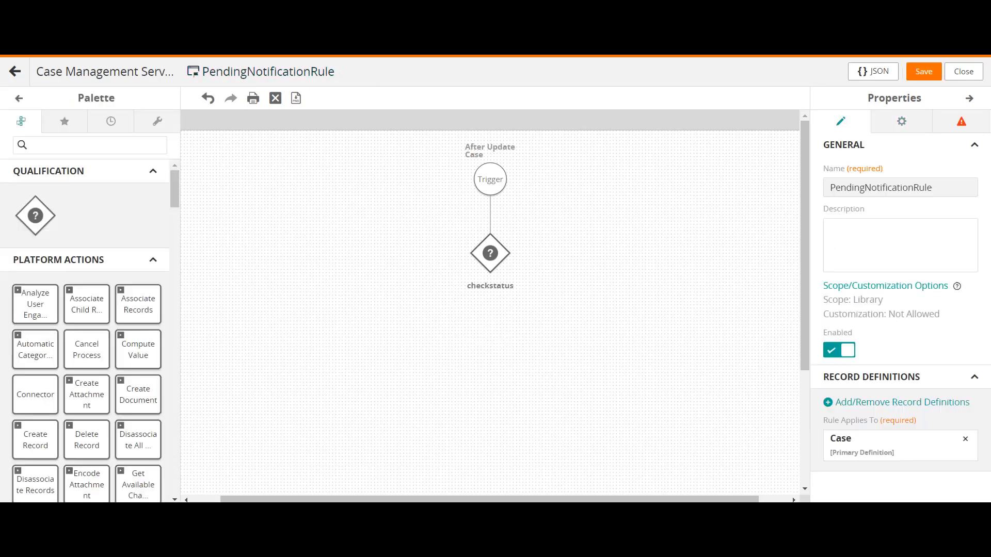
type("s")
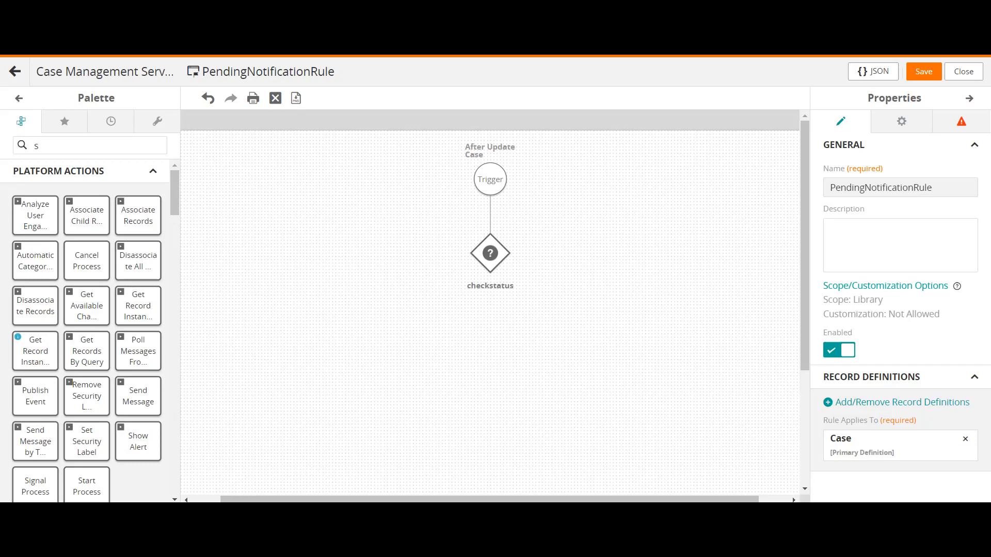
key("BackSpace")
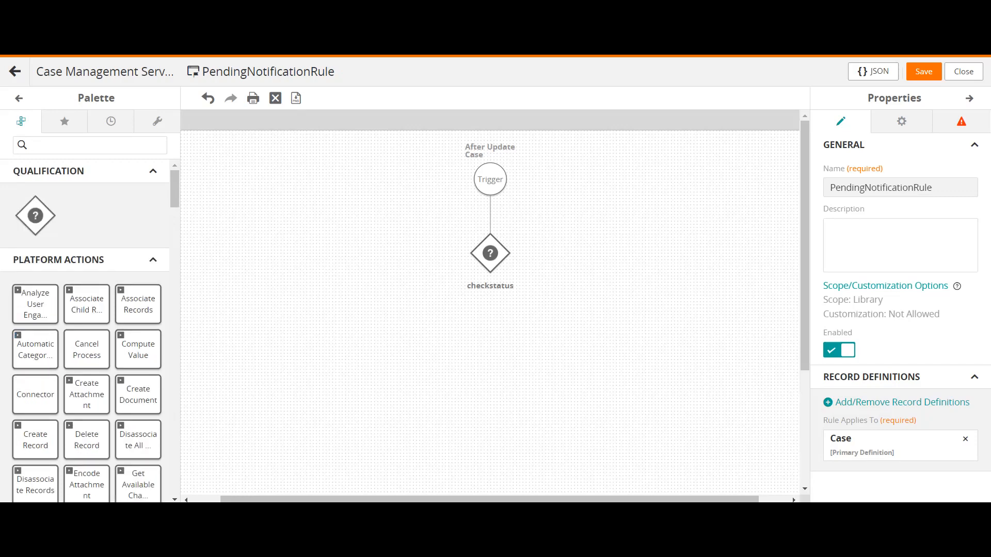
type("noti")
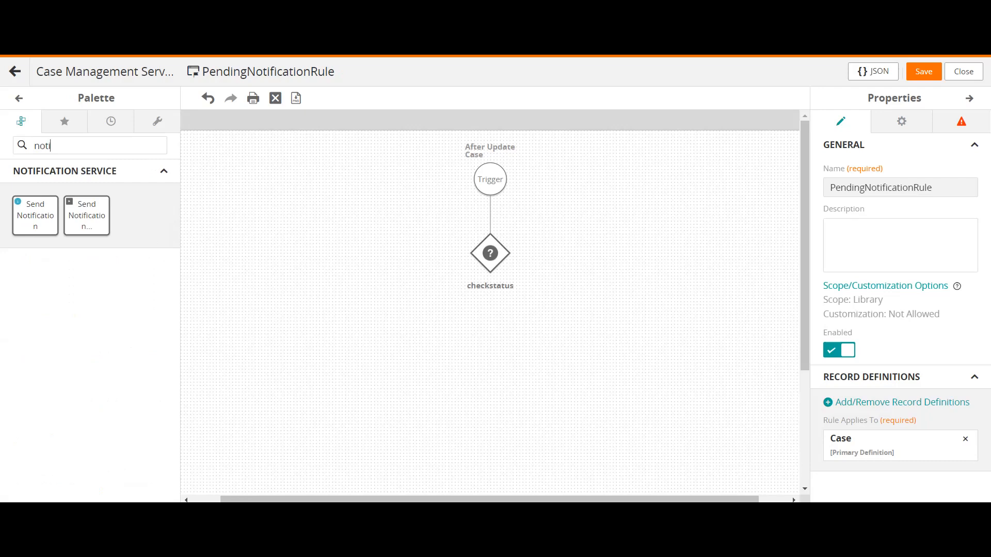
left_click_drag(87, 215, 490, 340)
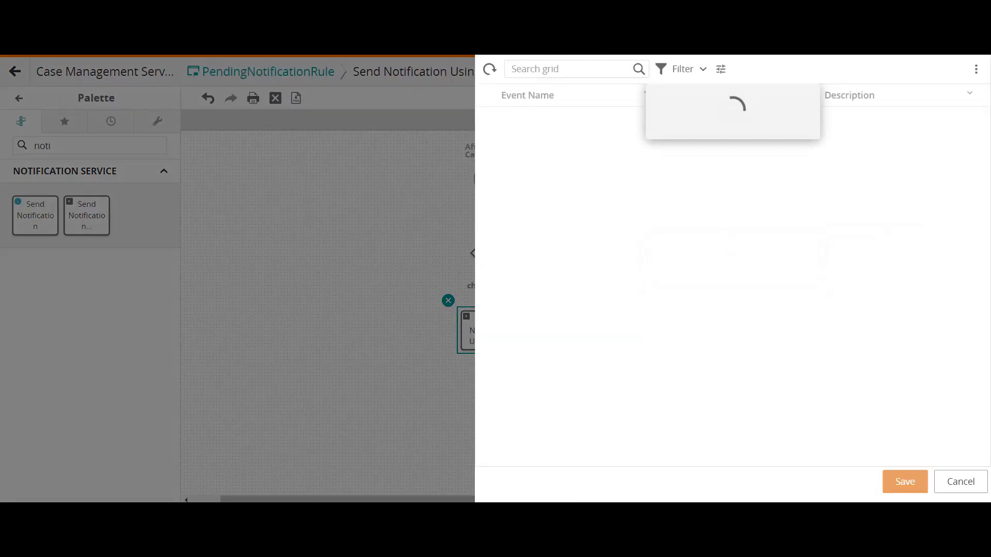
Set the notification action's event name to PendingNotificationEvent and its module name to Cases
type("pen")
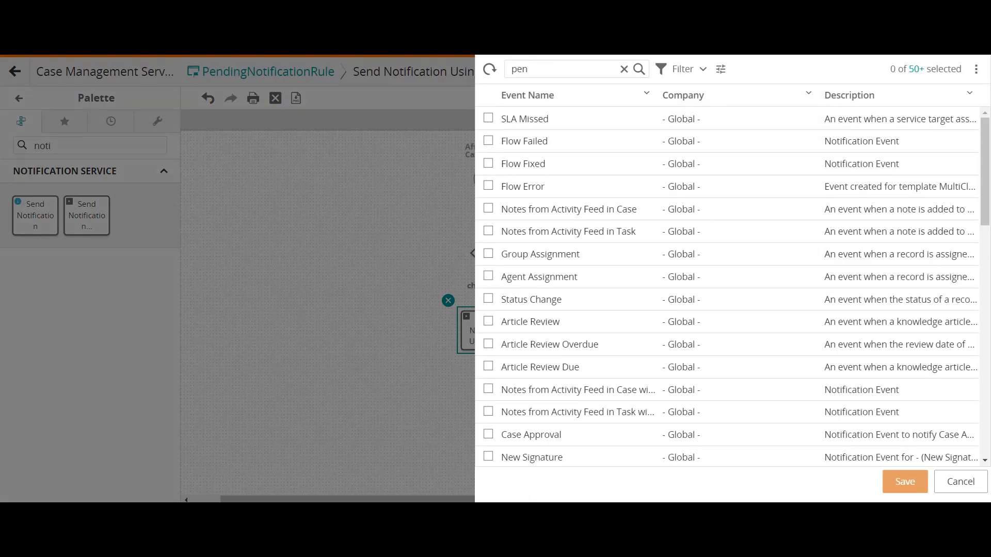
type("din")
key("BackSpace")
key("BackSpace")
key("BackSpace")
key("Return")
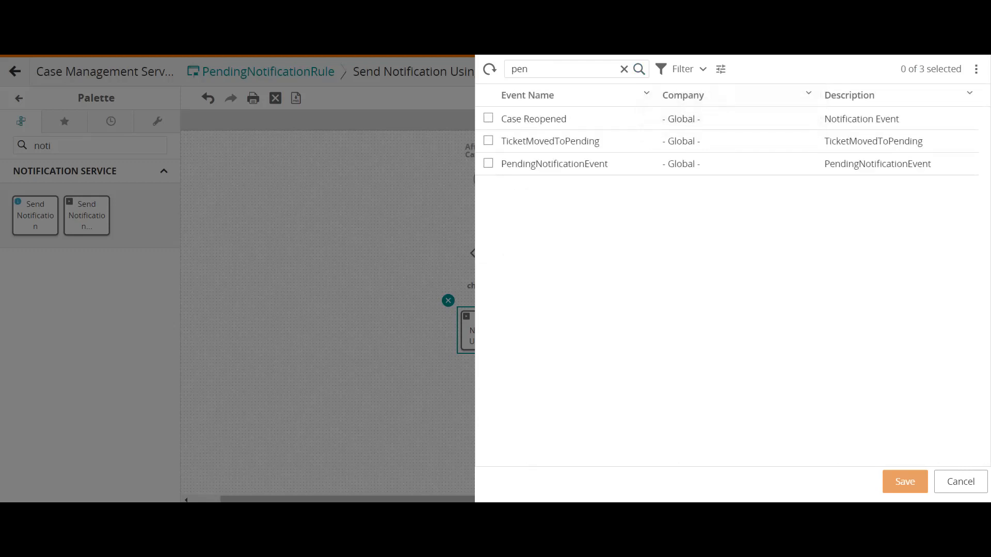
left_click(488, 164)
left_click(905, 482)
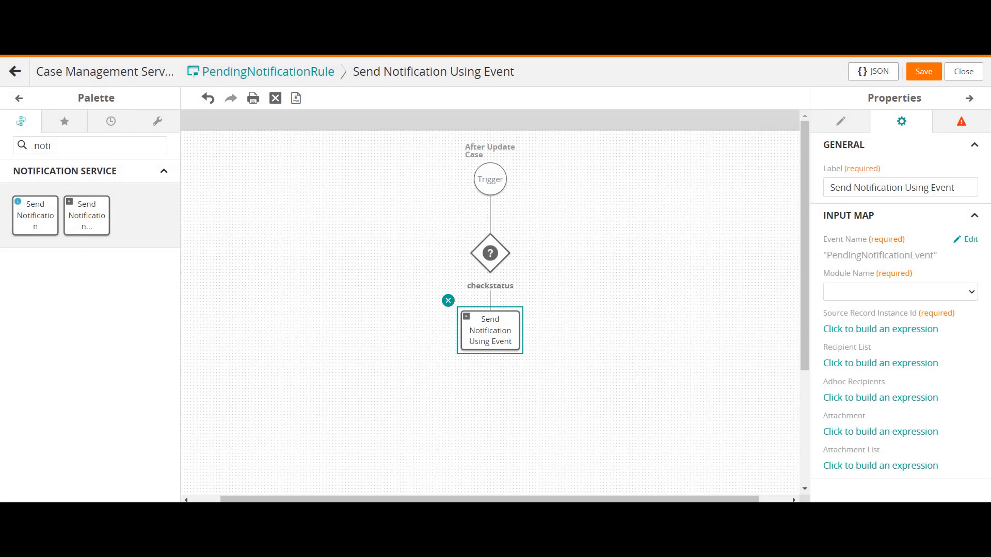
left_click(900, 293)
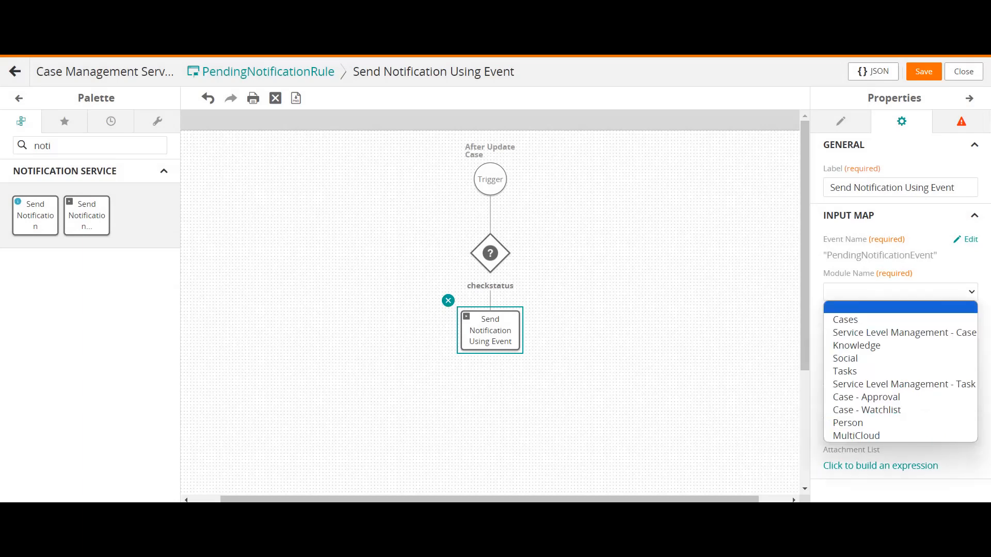
left_click(846, 317)
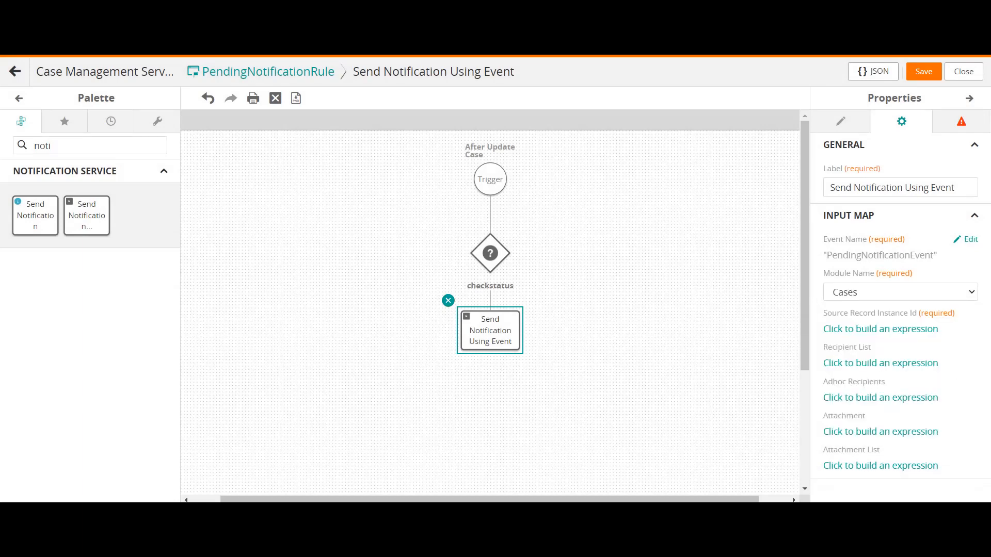
Build the Source Record Instance Id expression from the case's Display ID field and save the rule
left_click(881, 329)
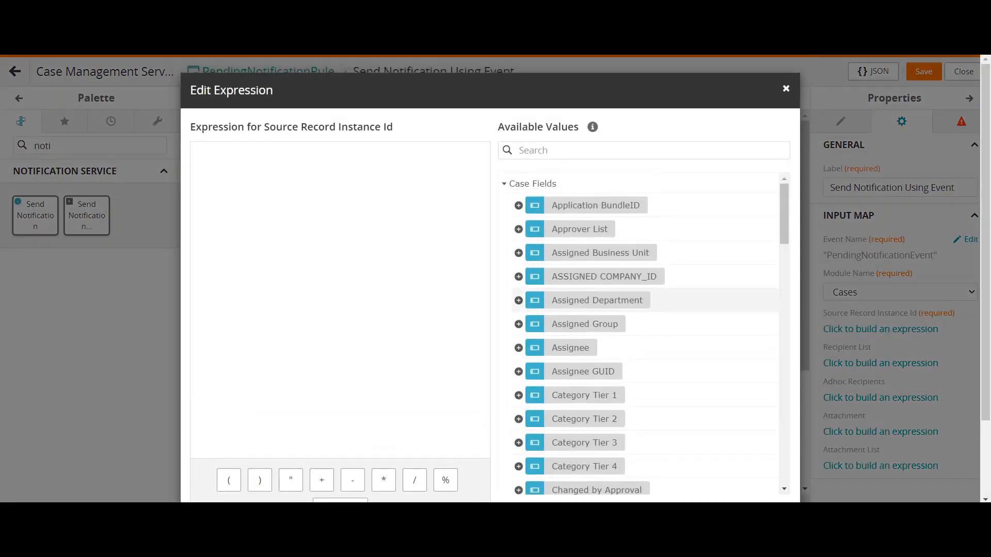
scroll(639, 319, "down", 5)
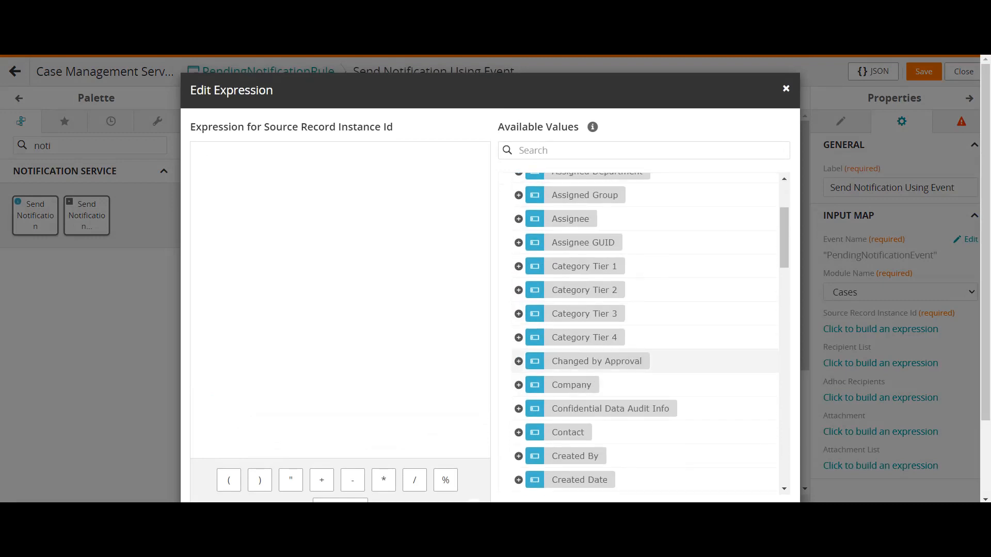
scroll(645, 350, "down", 3)
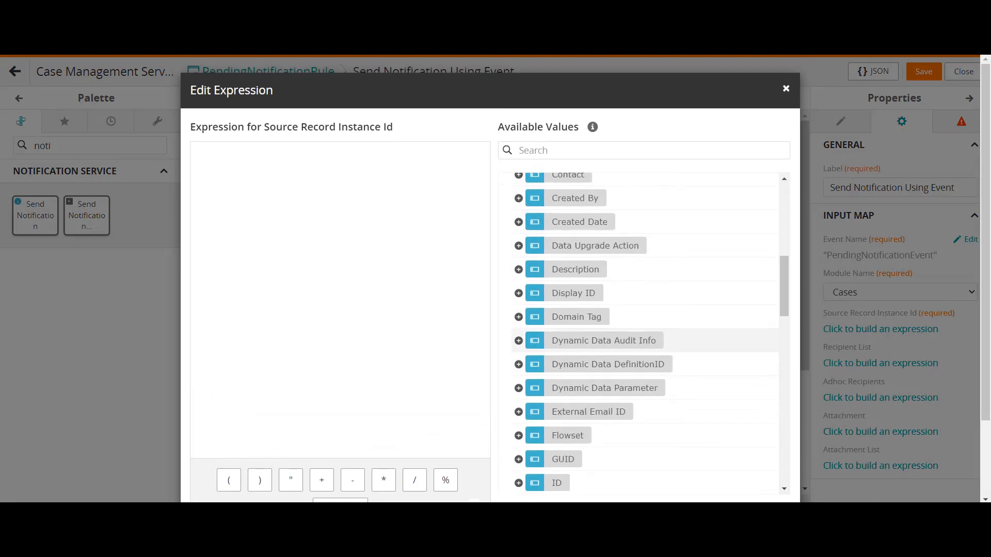
scroll(645, 341, "down", 5)
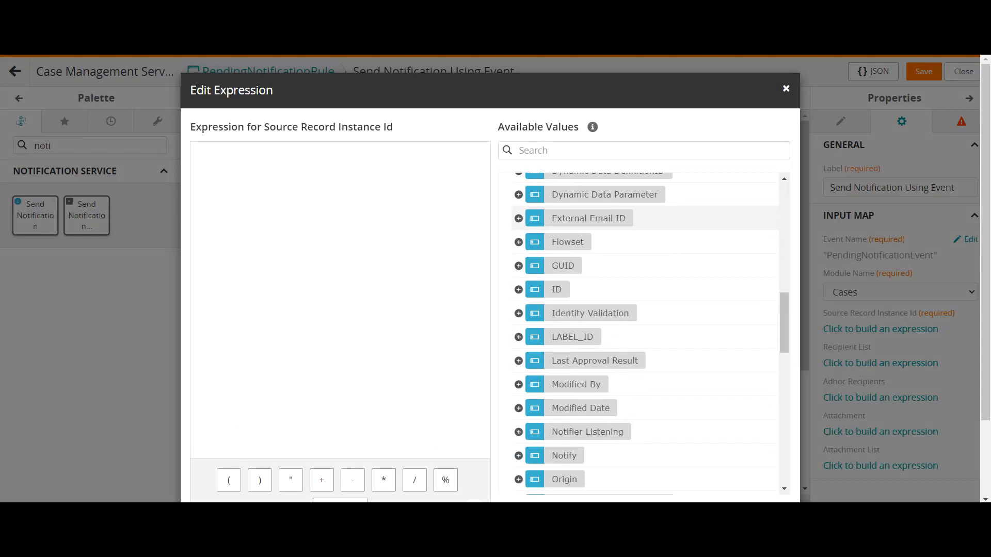
scroll(645, 309, "up", 5)
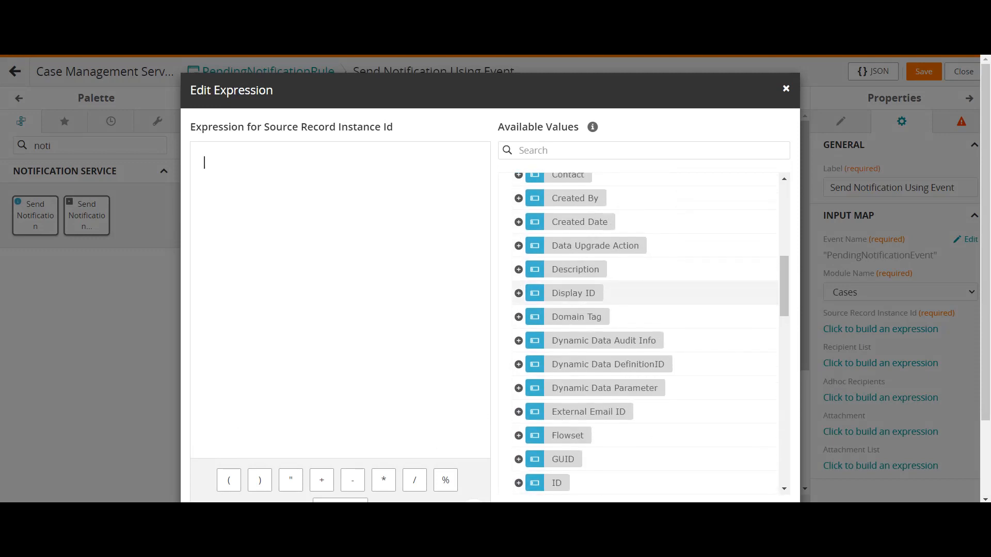
left_click(573, 293)
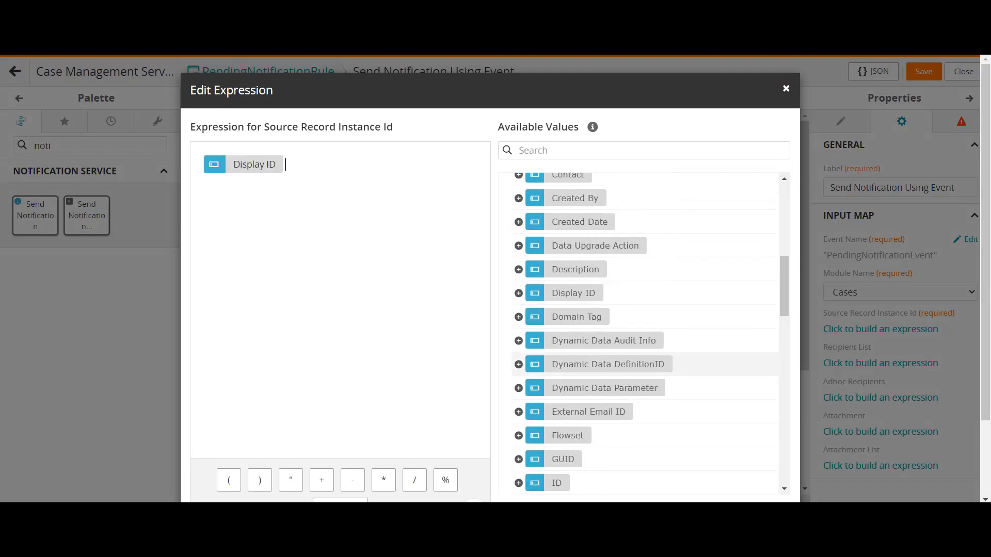
scroll(645, 412, "down", 4)
scroll(645, 336, "down", 5)
scroll(341, 310, "down", 2)
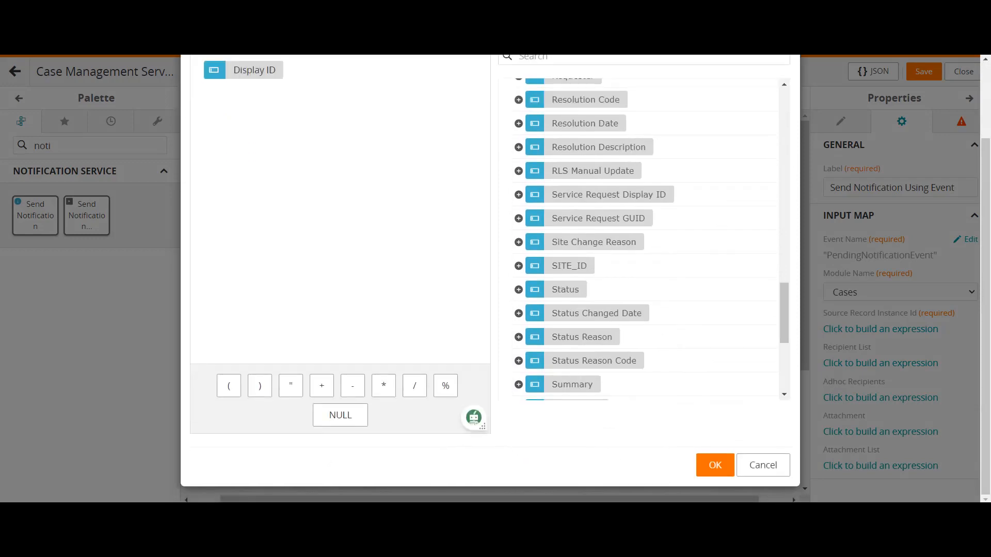
left_click(715, 465)
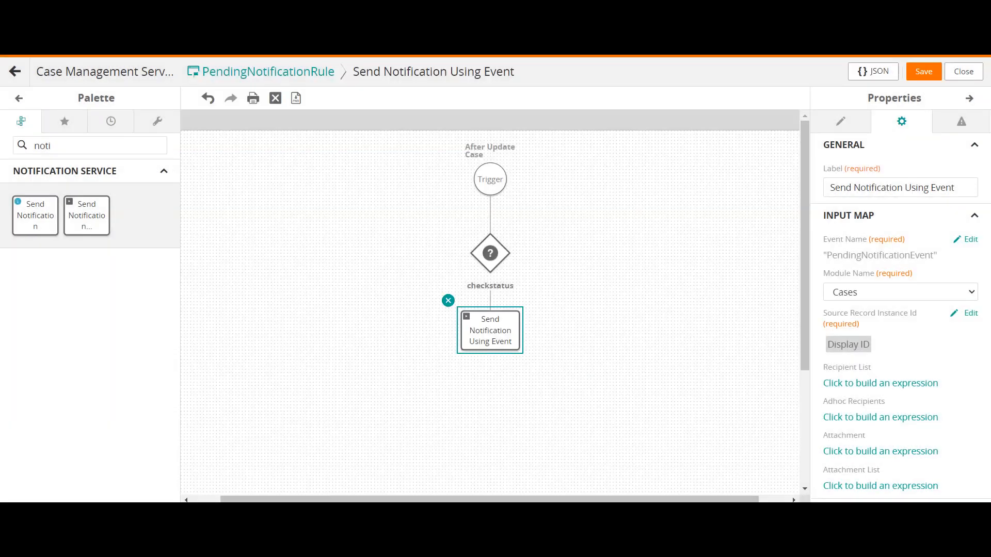
left_click(924, 72)
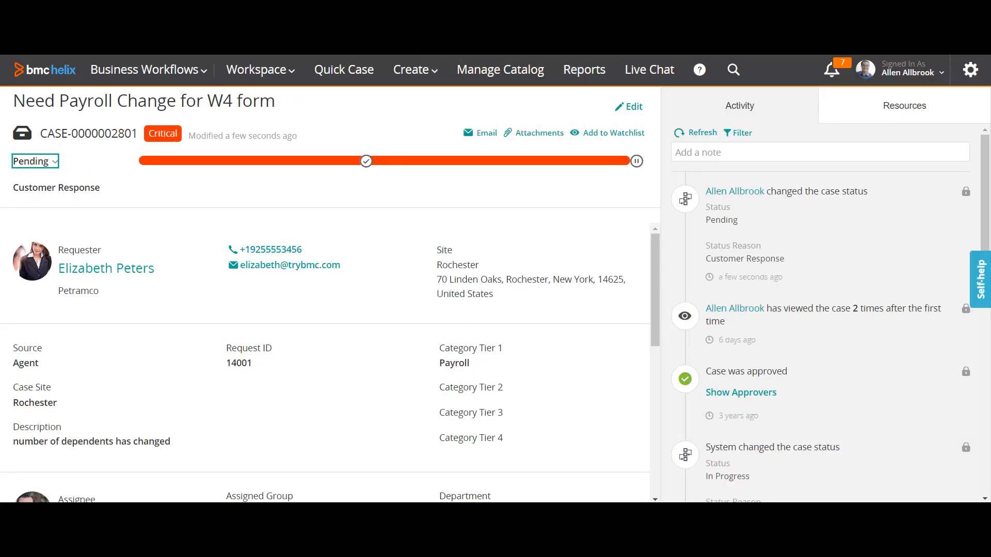
Change the status of the Need Payroll Change for W4 form case to Assigned and save it
left_click(36, 162)
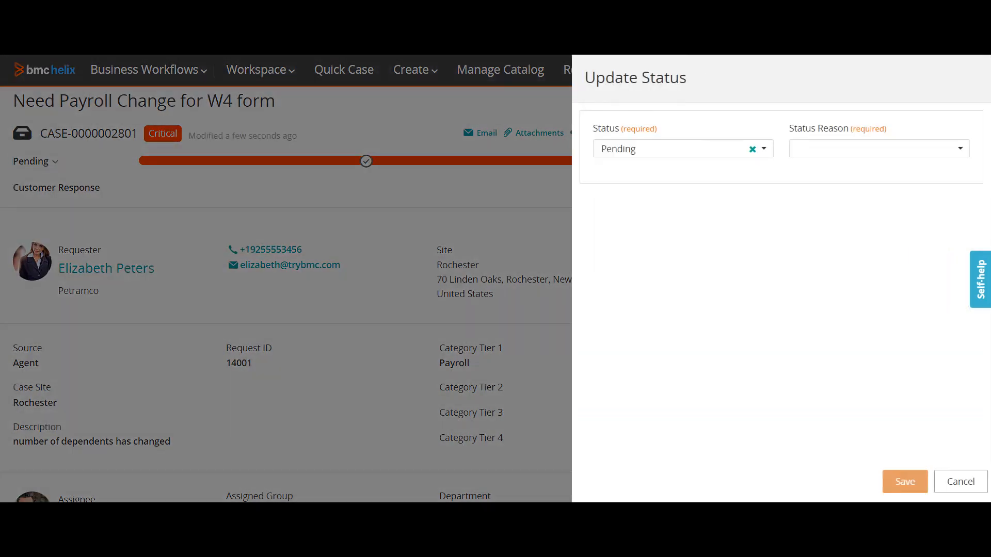
left_click(764, 149)
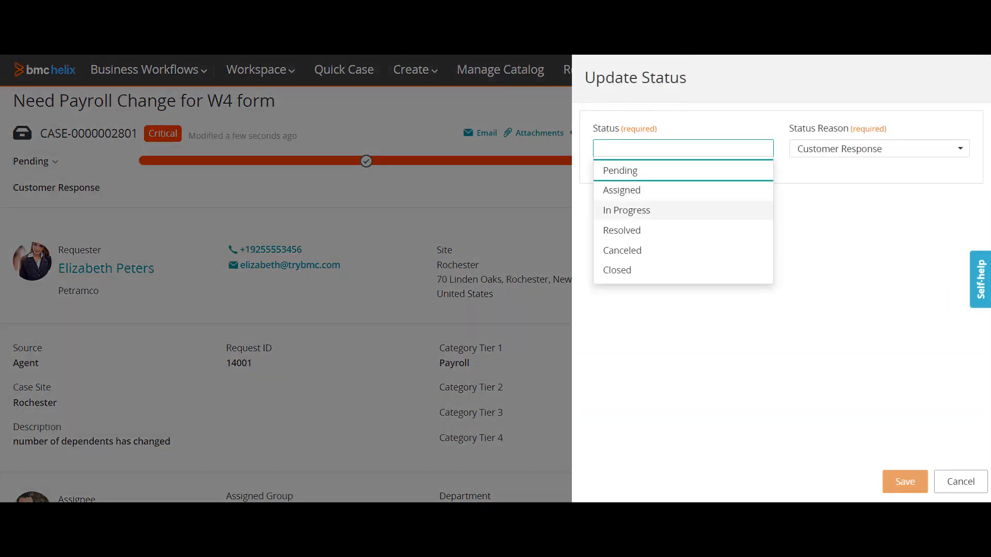
left_click(621, 190)
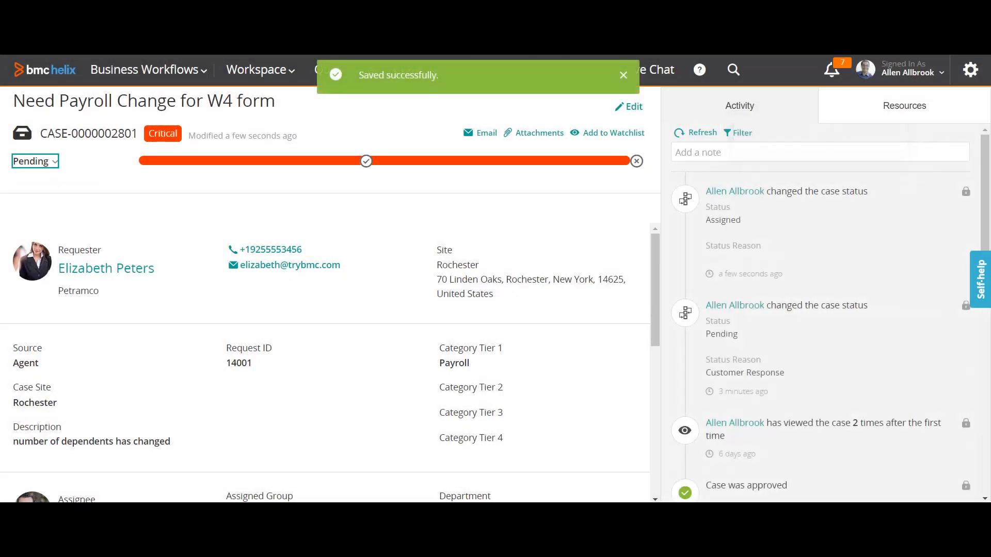
Set the payroll case's status to Pending with the status reason Error and save the update
left_click(37, 162)
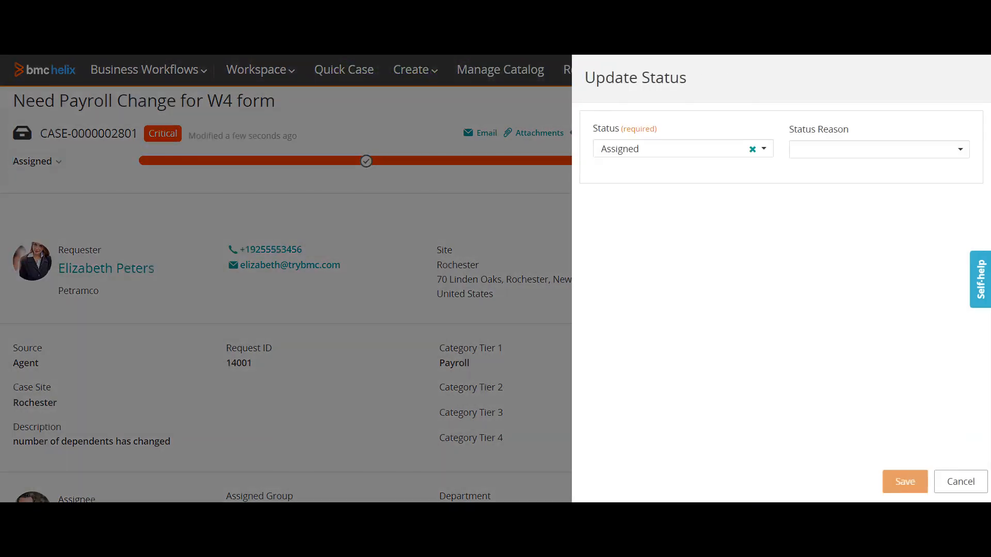
left_click(683, 149)
left_click(683, 210)
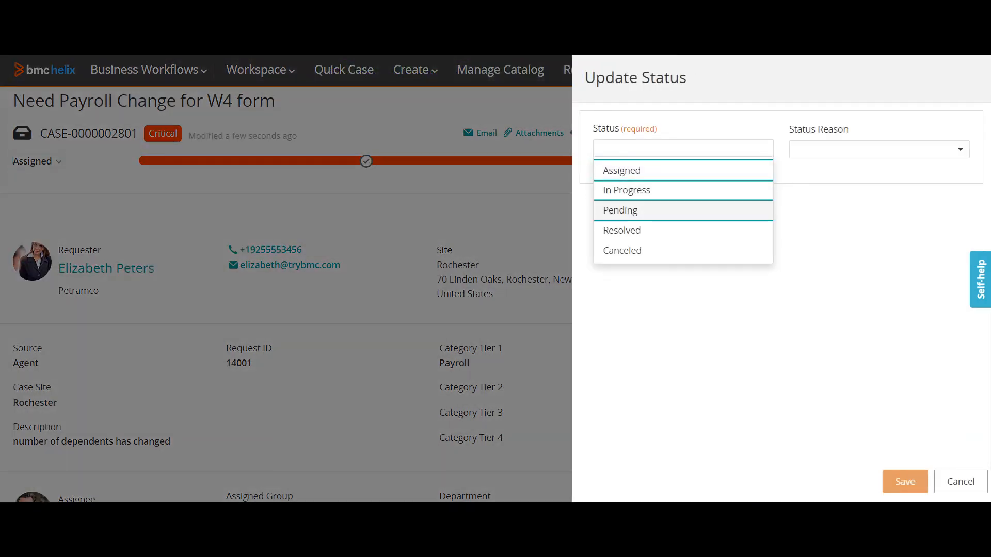
left_click(879, 148)
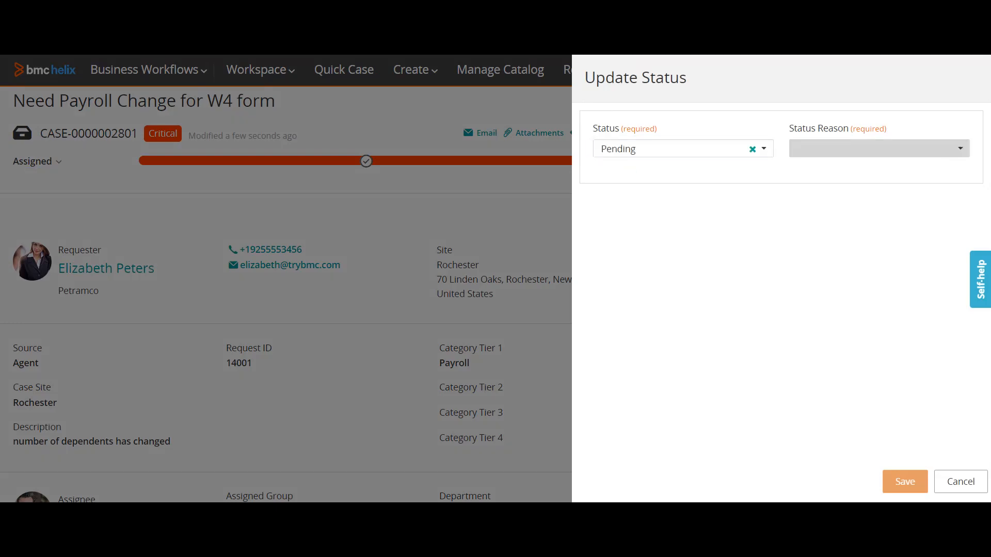
left_click(809, 230)
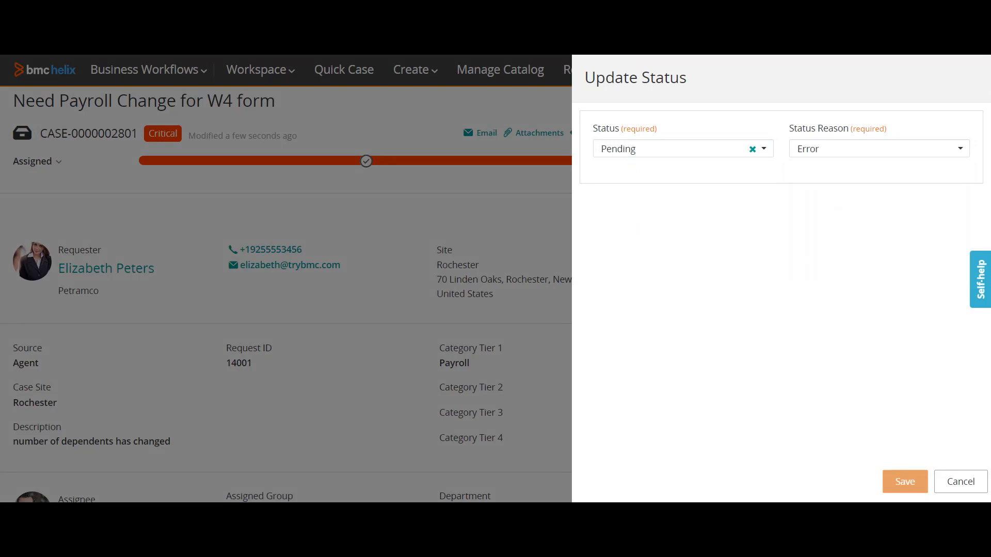
left_click(904, 481)
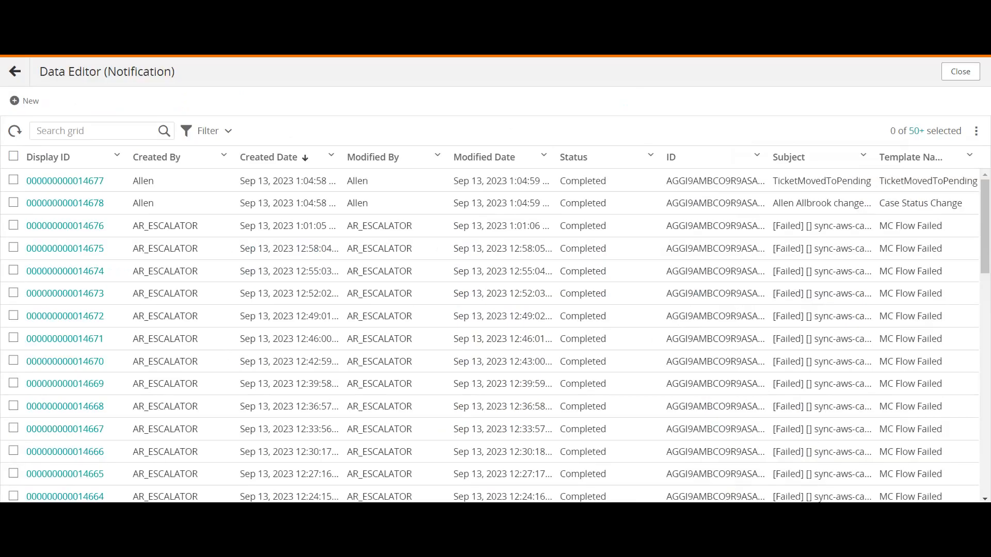
Refresh the Notification records in the Data Editor and adjust the column widths to check the latest subjects and templates
left_click(15, 131)
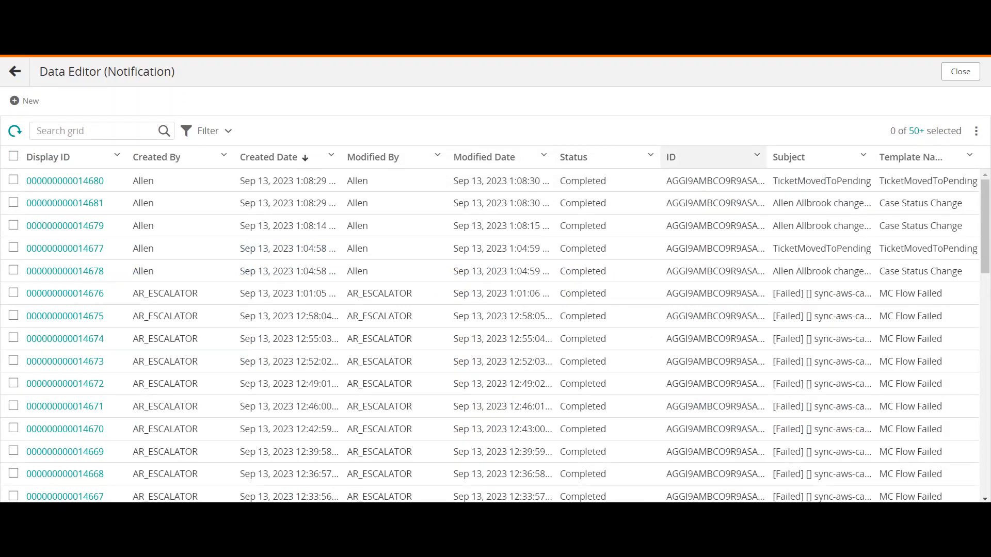
left_click_drag(660, 157, 636, 157)
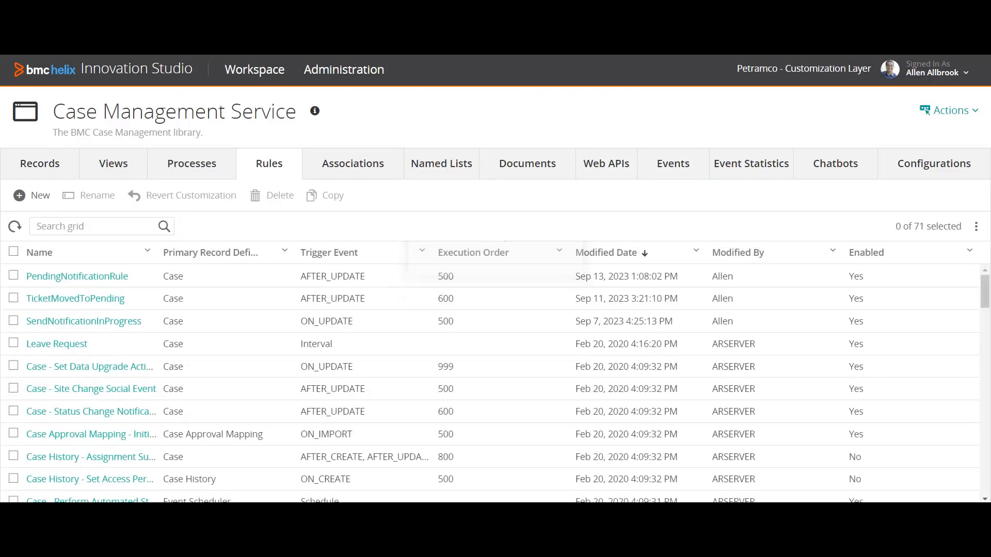
Inspect the Send Notification Using Event inputs in the TicketMovedToPending rule for reference and close the rule
left_click(75, 299)
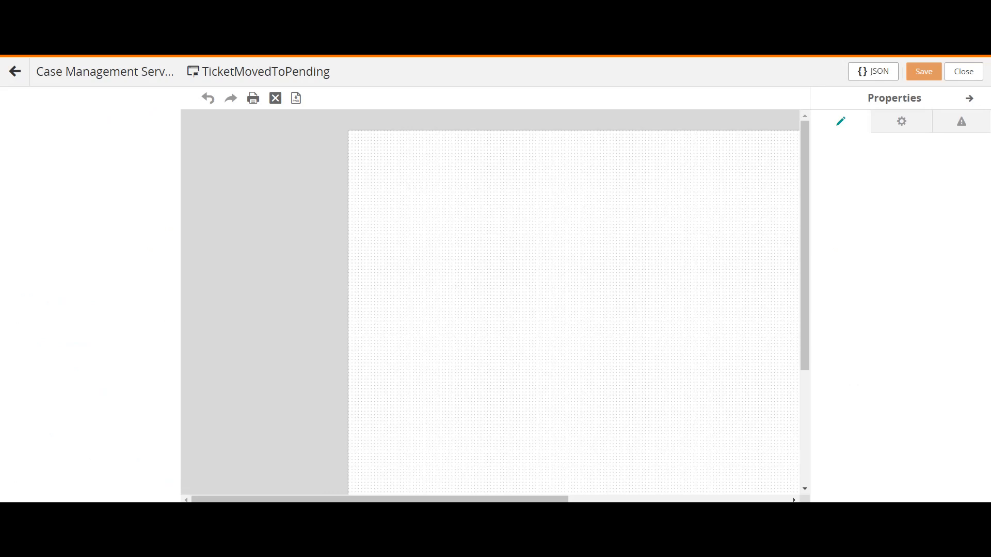
left_click(489, 330)
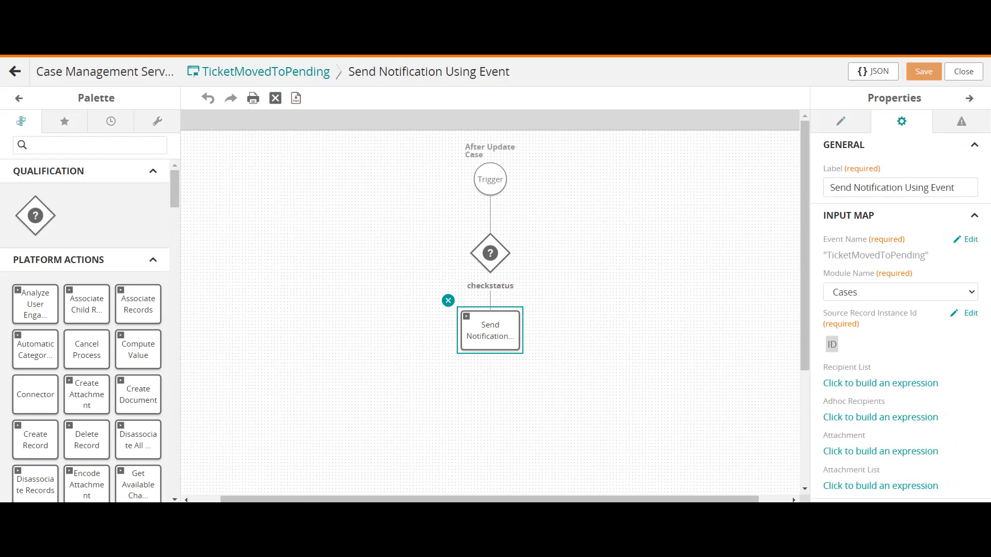
left_click(963, 72)
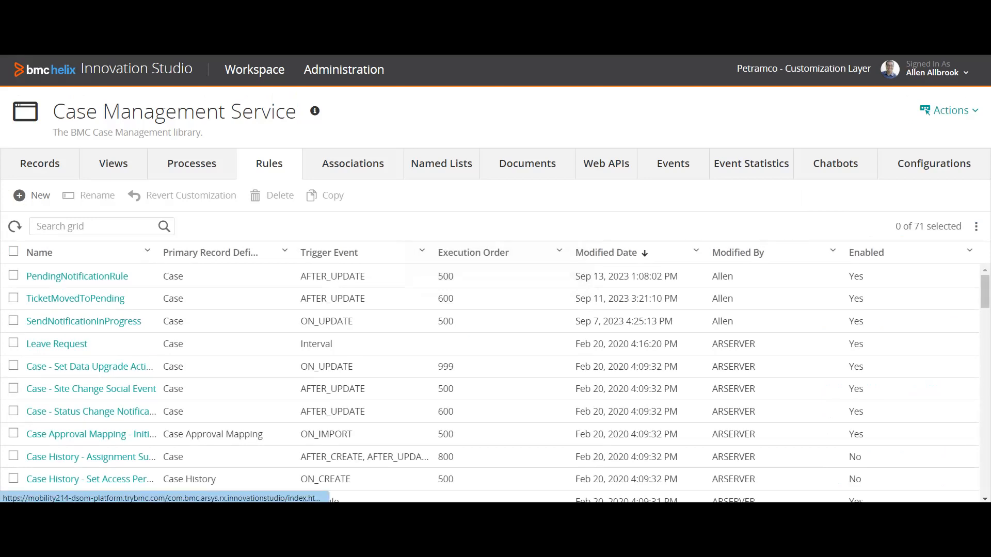
In PendingNotificationRule, replace the notification action's Source Record Instance Id expression with the case's ID field and save the rule
left_click(77, 276)
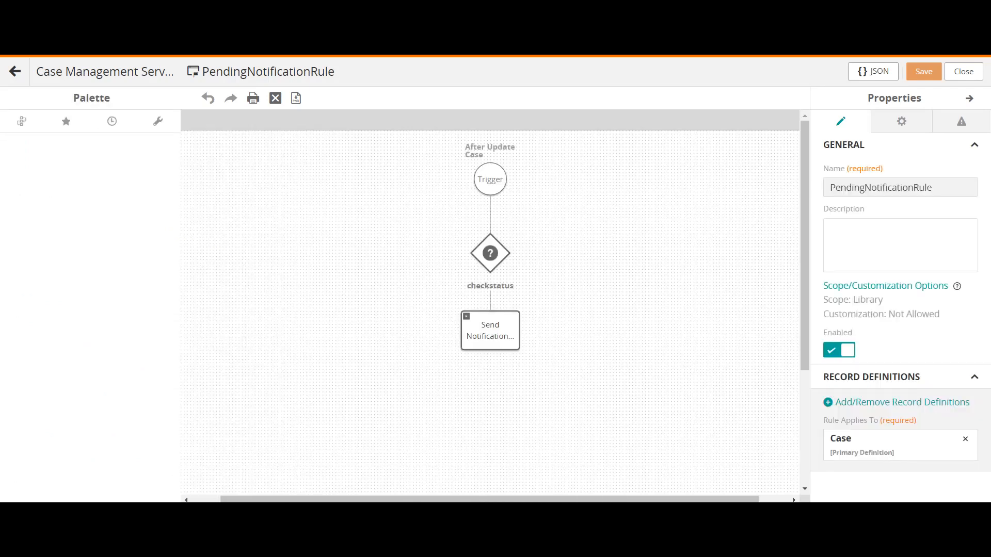
left_click(490, 331)
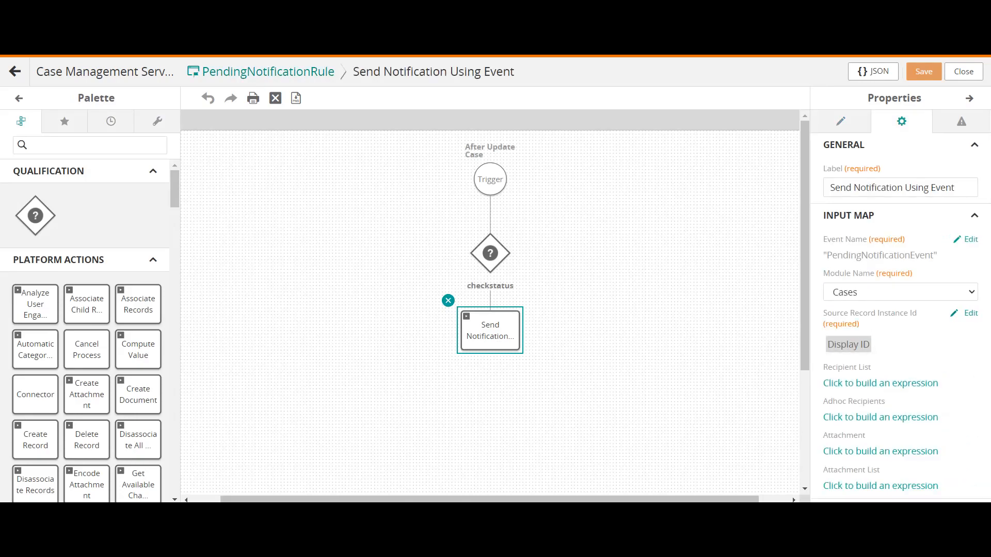
left_click(970, 314)
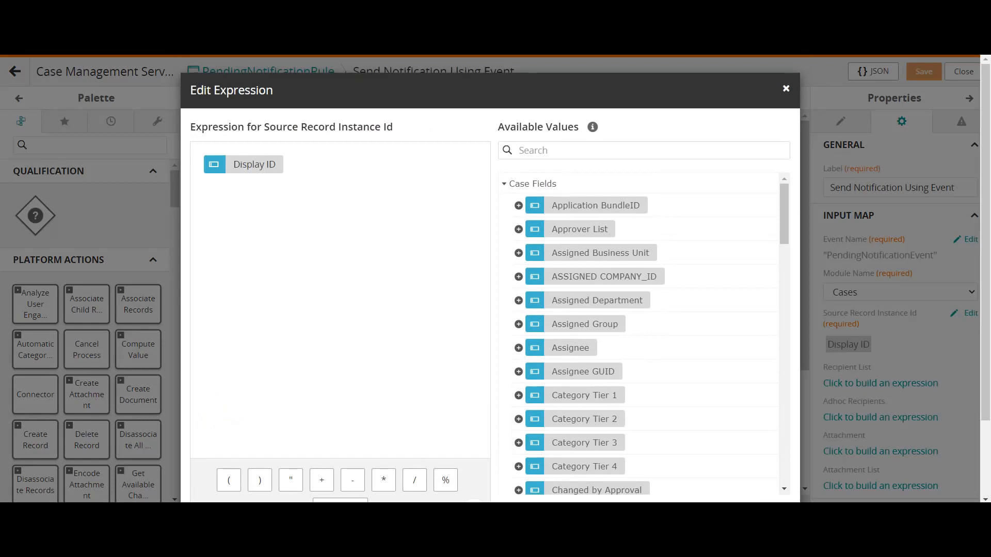
key("BackSpace")
key("BackSpace")
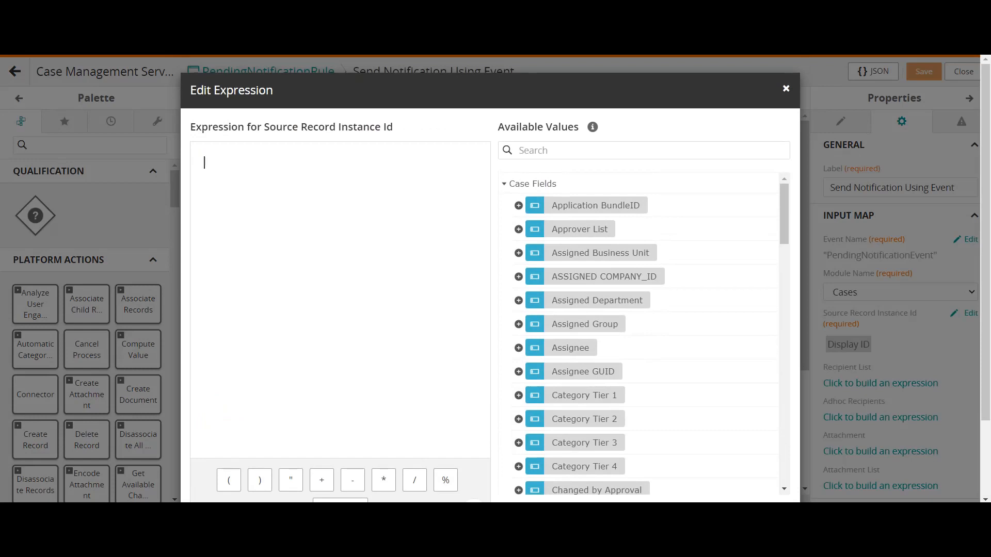
scroll(645, 361, "down", 5)
scroll(645, 374, "down", 4)
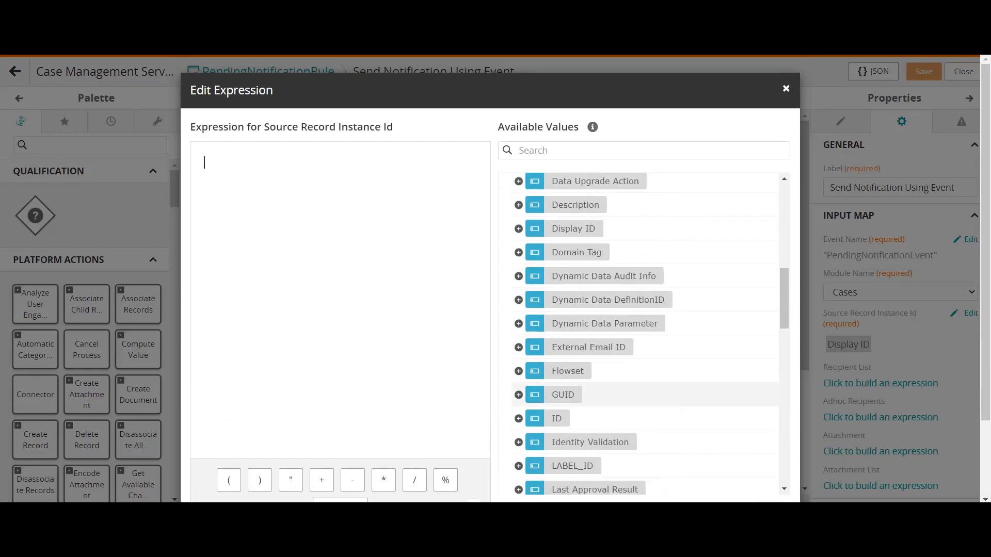
left_click(557, 419)
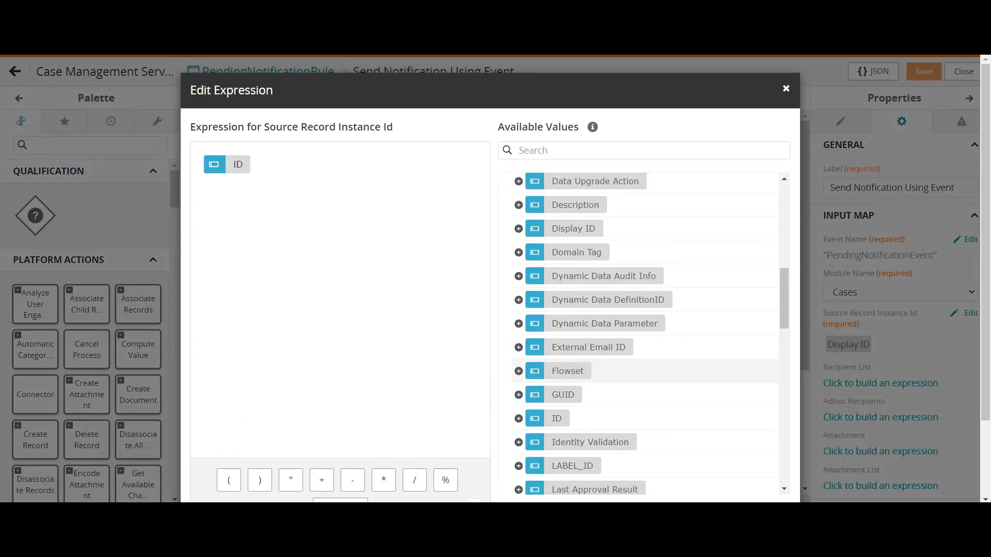
scroll(614, 454, "down", 12)
scroll(614, 454, "down", 3)
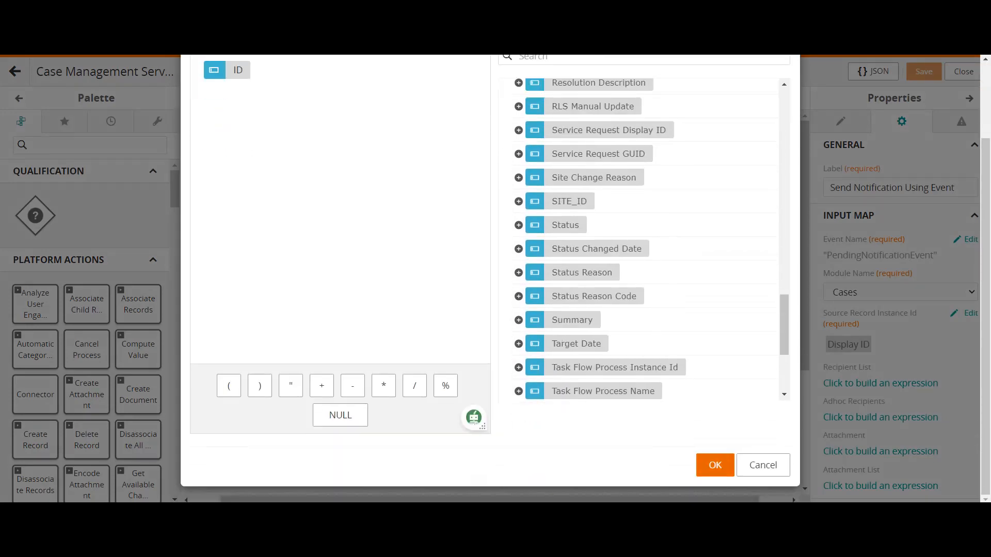
left_click(712, 464)
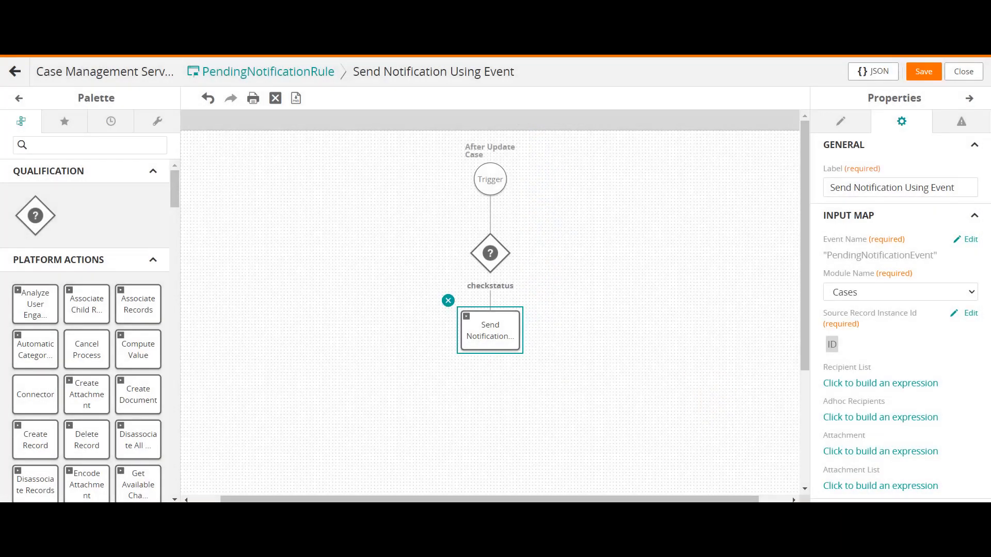
left_click(923, 72)
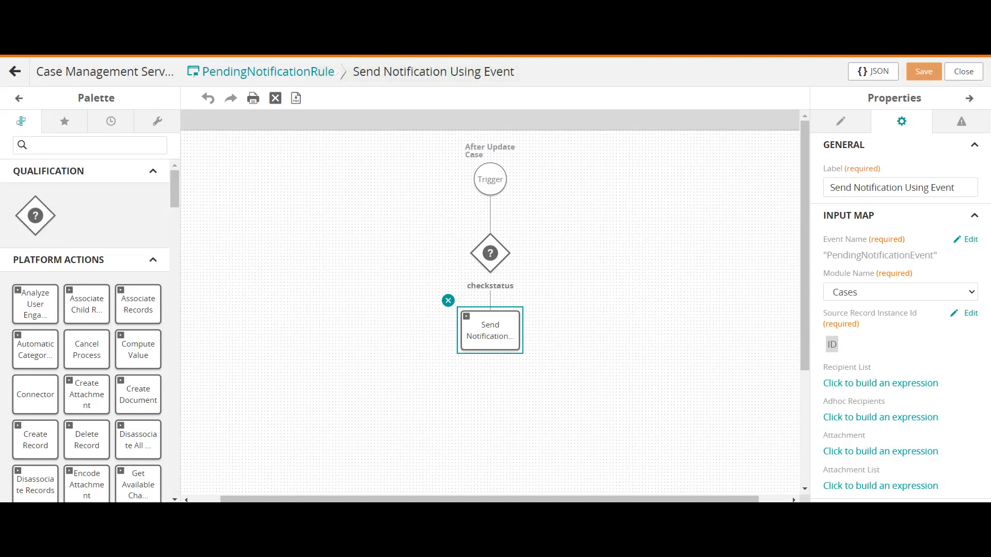
left_click(489, 253)
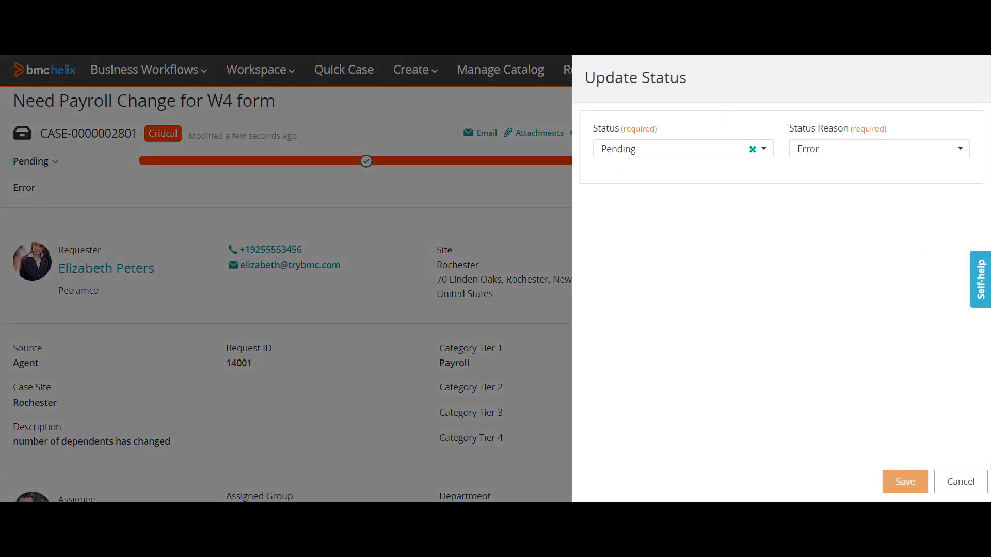
Return to the payroll case and save its status as Assigned to prepare for a retest
left_click(683, 149)
key("Return")
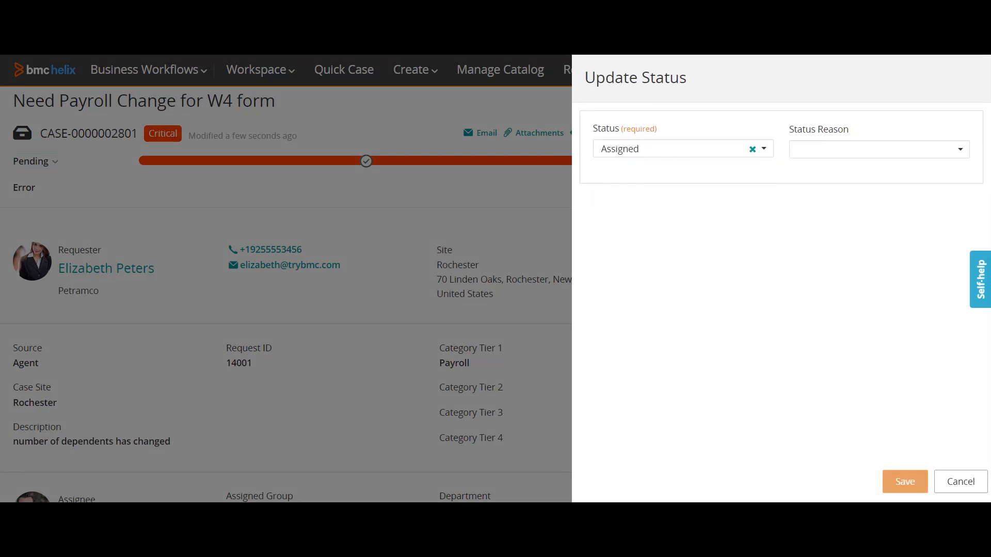
key("Return")
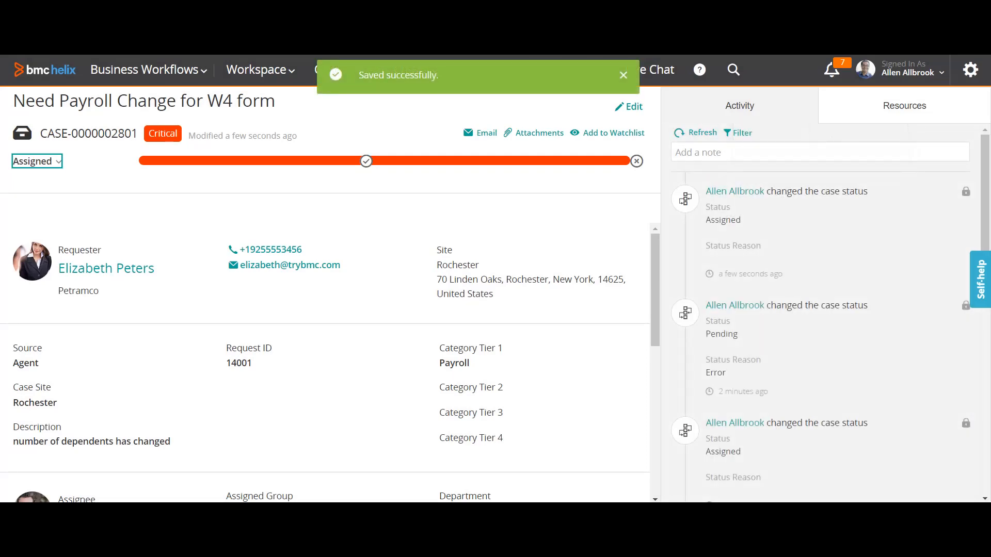
Retest the rule by setting the case's status to Pending with the status reason Error and saving
key("Return")
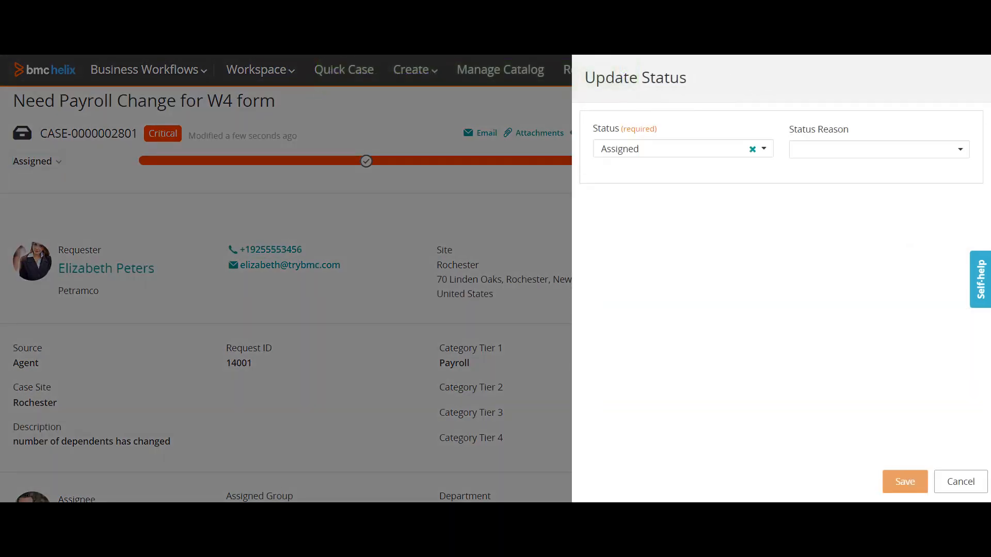
key("BackSpace")
key("Down")
key("Down")
key("Down")
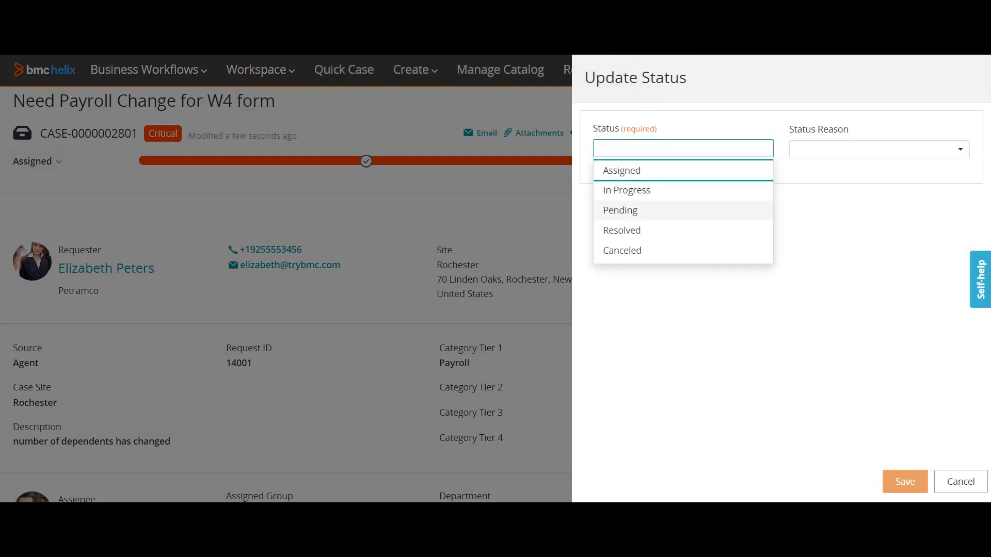
key("Return")
key("Tab")
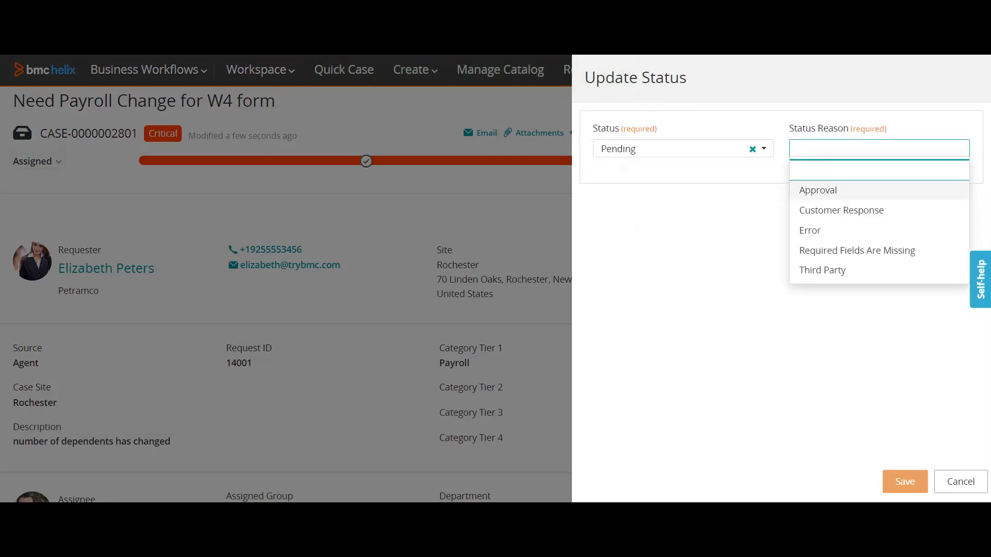
key("Down")
key("Down")
key("Up")
key("Return")
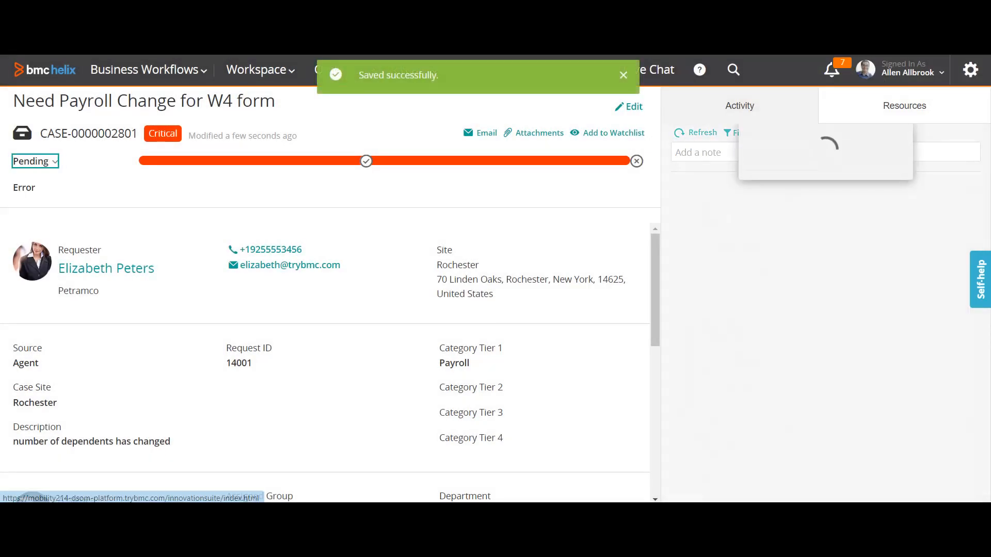
Open the newest record in the Notification Data Editor and examine its body, recipients, subject and template name
left_click(598, 16)
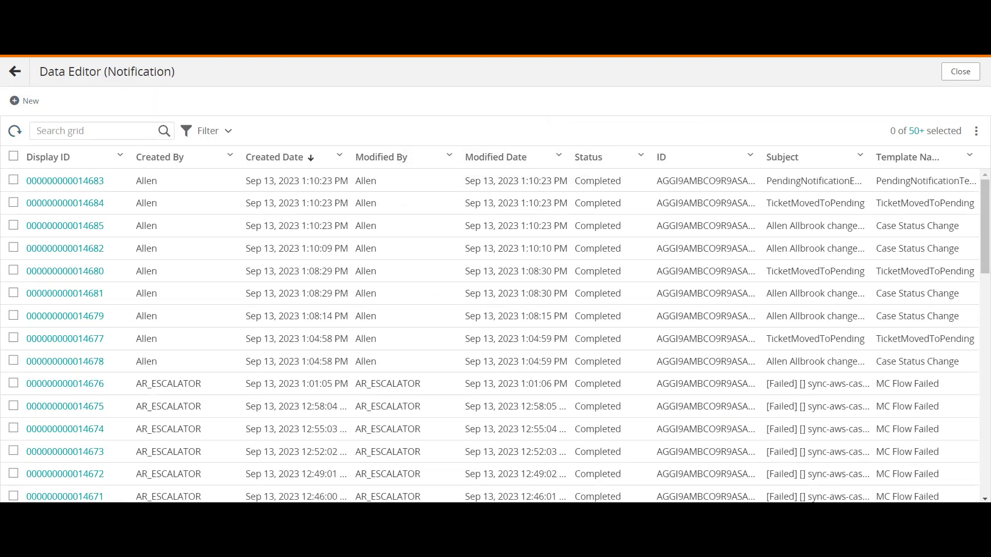
left_click(66, 181)
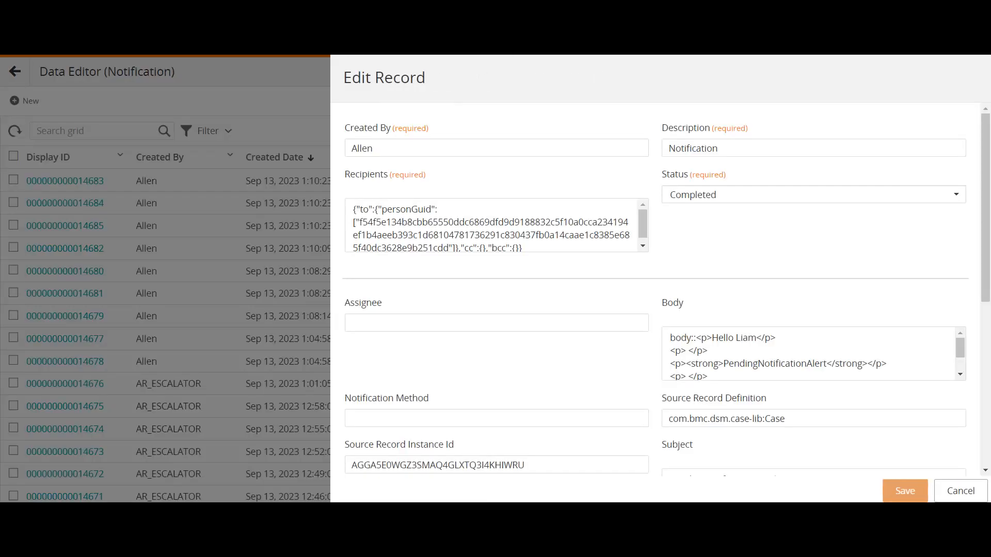
scroll(810, 353, "down", 2)
scroll(810, 353, "up", 2)
scroll(810, 353, "down", 2)
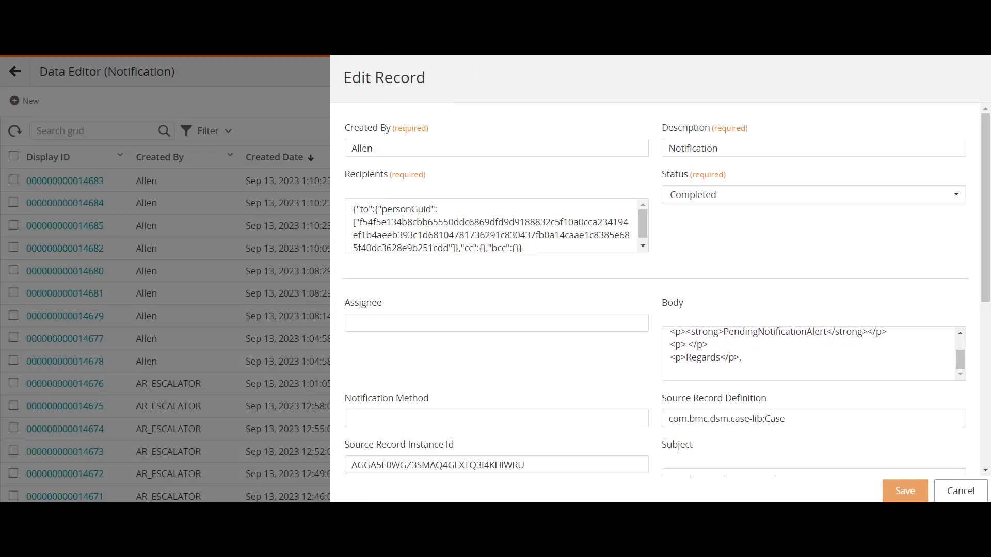
scroll(642, 246, "down", 1)
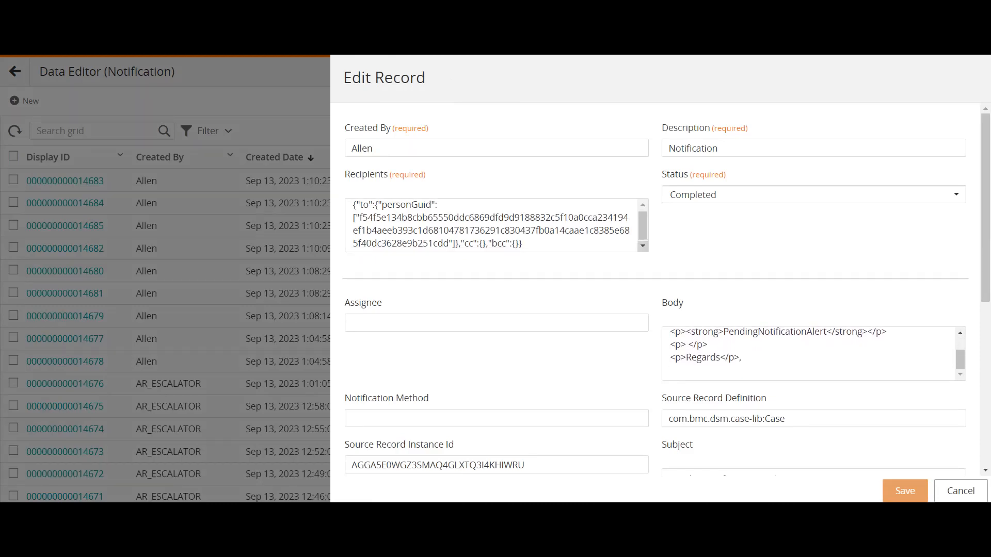
scroll(642, 246, "up", 1)
left_click(635, 245)
left_click(642, 246)
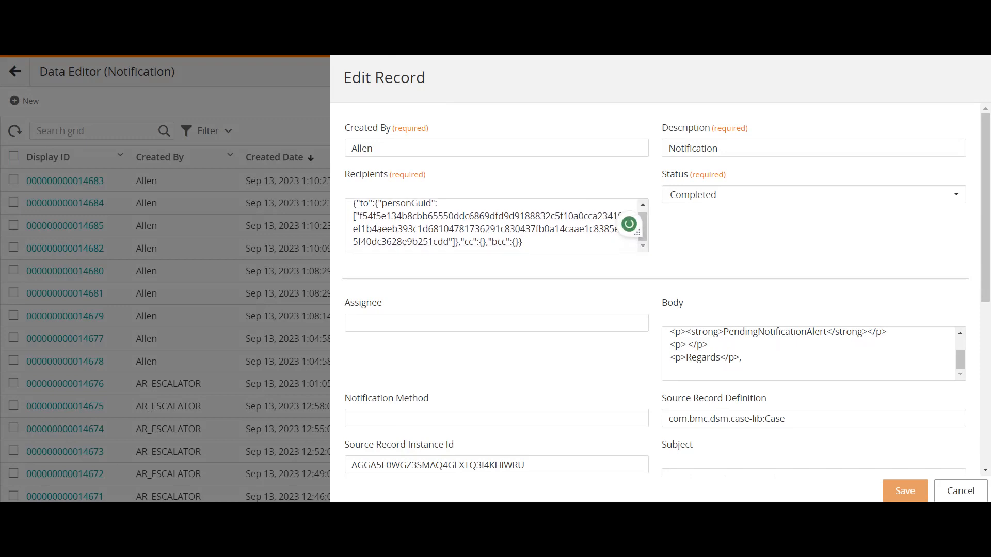
scroll(496, 225, "up", 1)
scroll(655, 289, "down", 4)
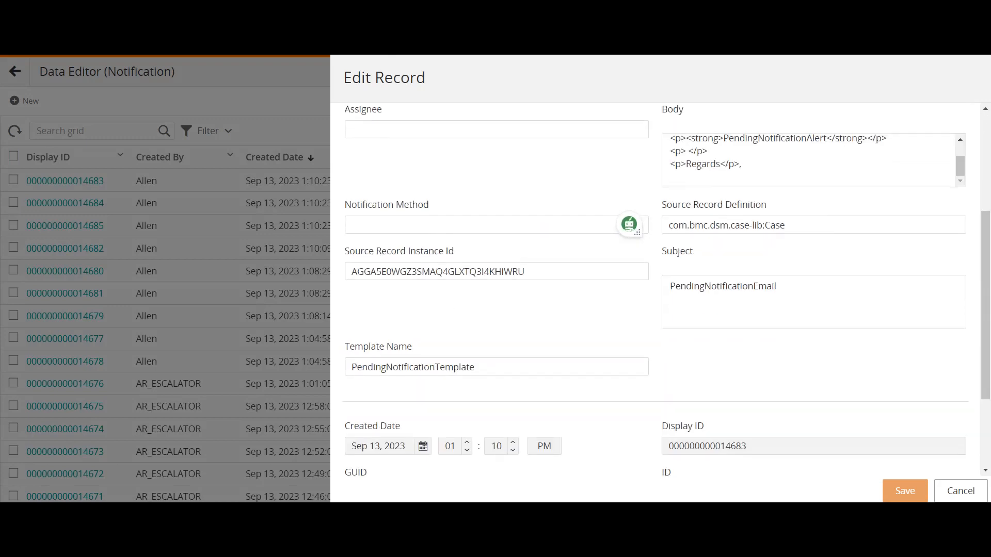
Review the notification record's subject, template name and the alert line in its body, and close the record without saving
left_click(776, 286)
key("Tab")
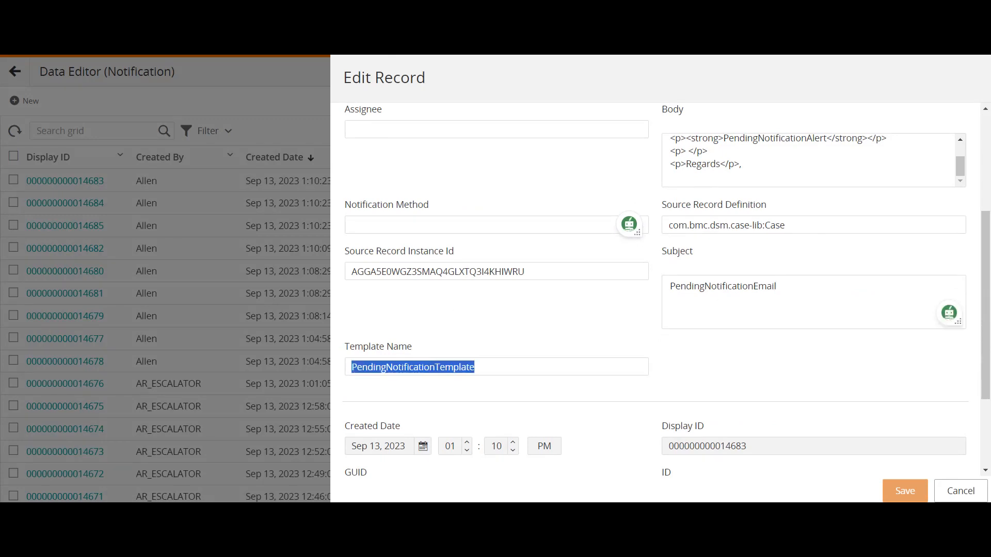
scroll(808, 161, "up", 1)
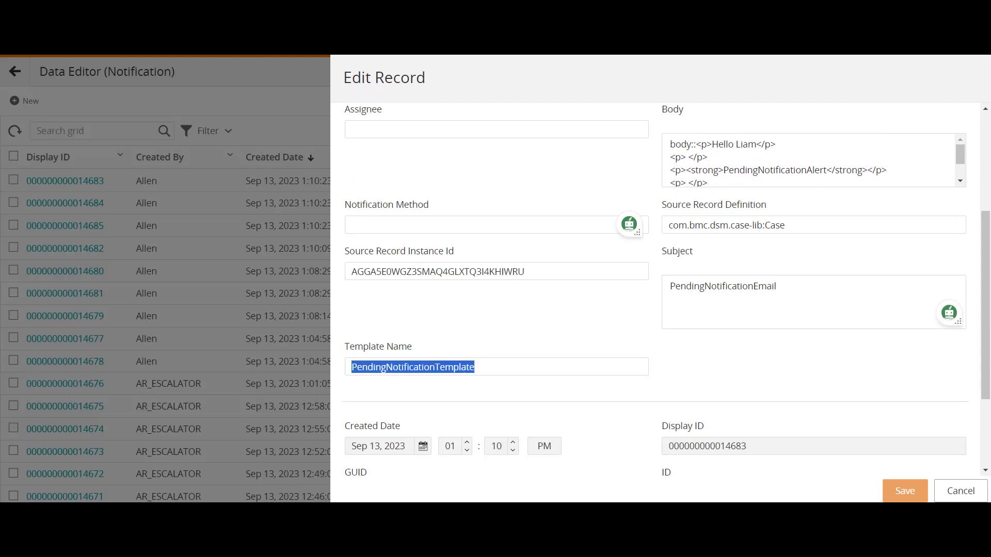
triple_click(778, 170)
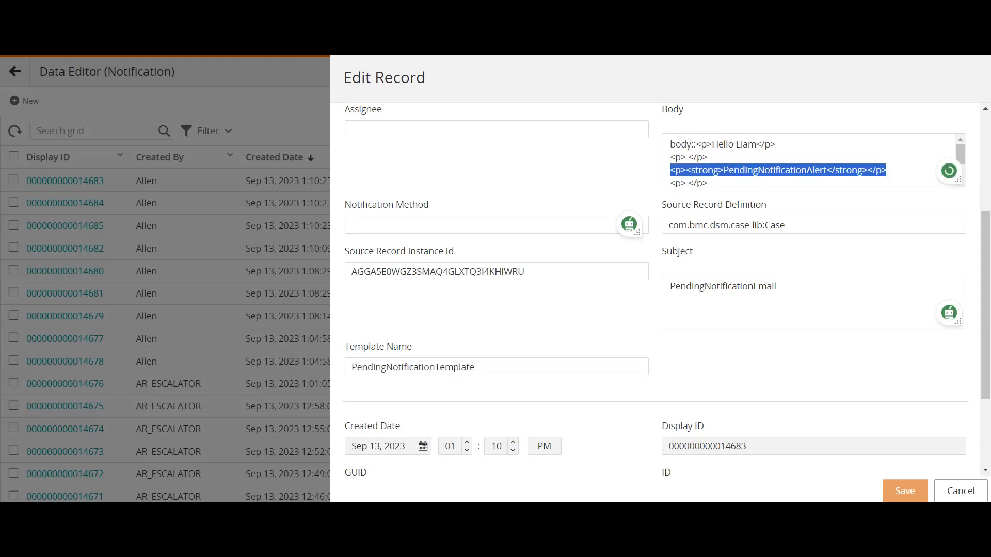
left_click(961, 491)
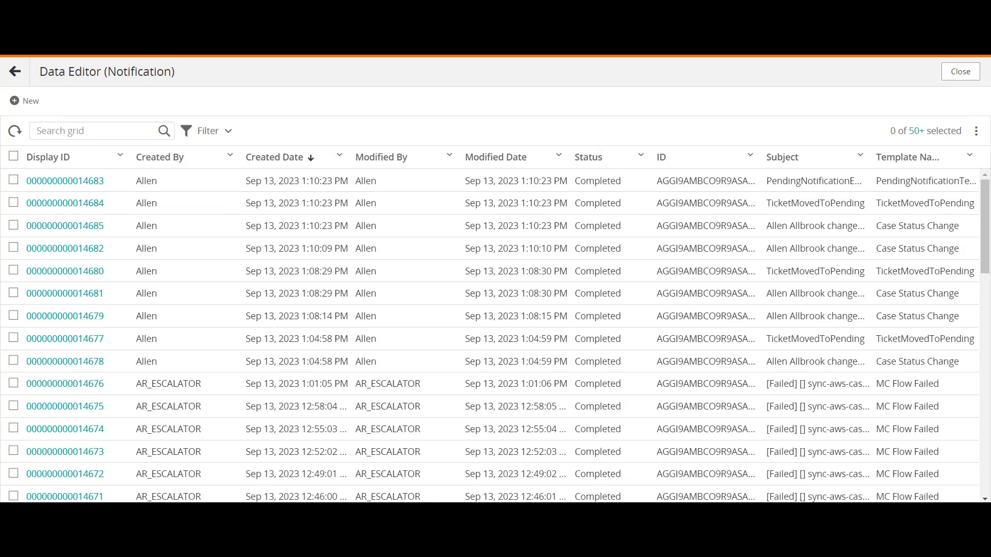
Return to the payroll case and check its assignee and assigned group against the notification's recipient
key("ctrl+Tab")
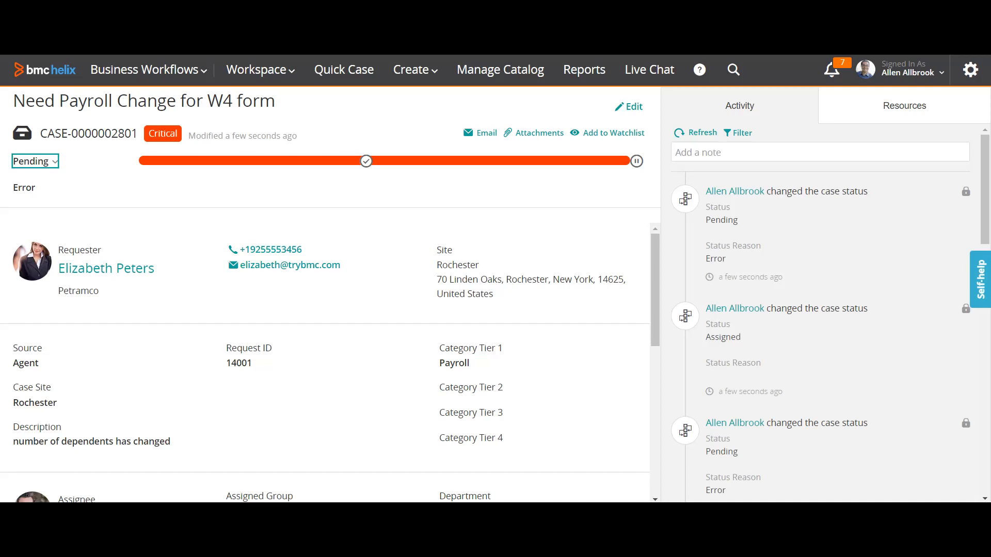
scroll(331, 361, "down", 3)
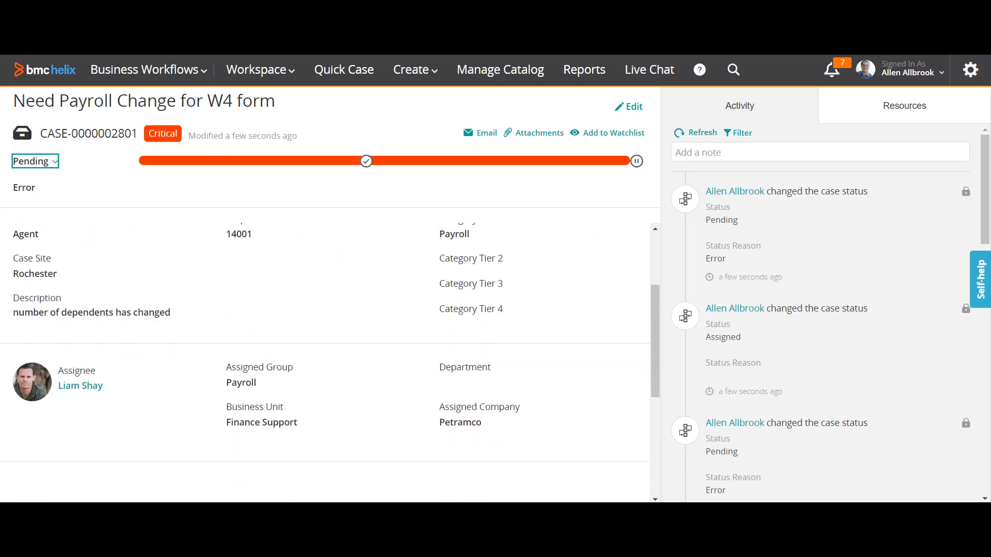